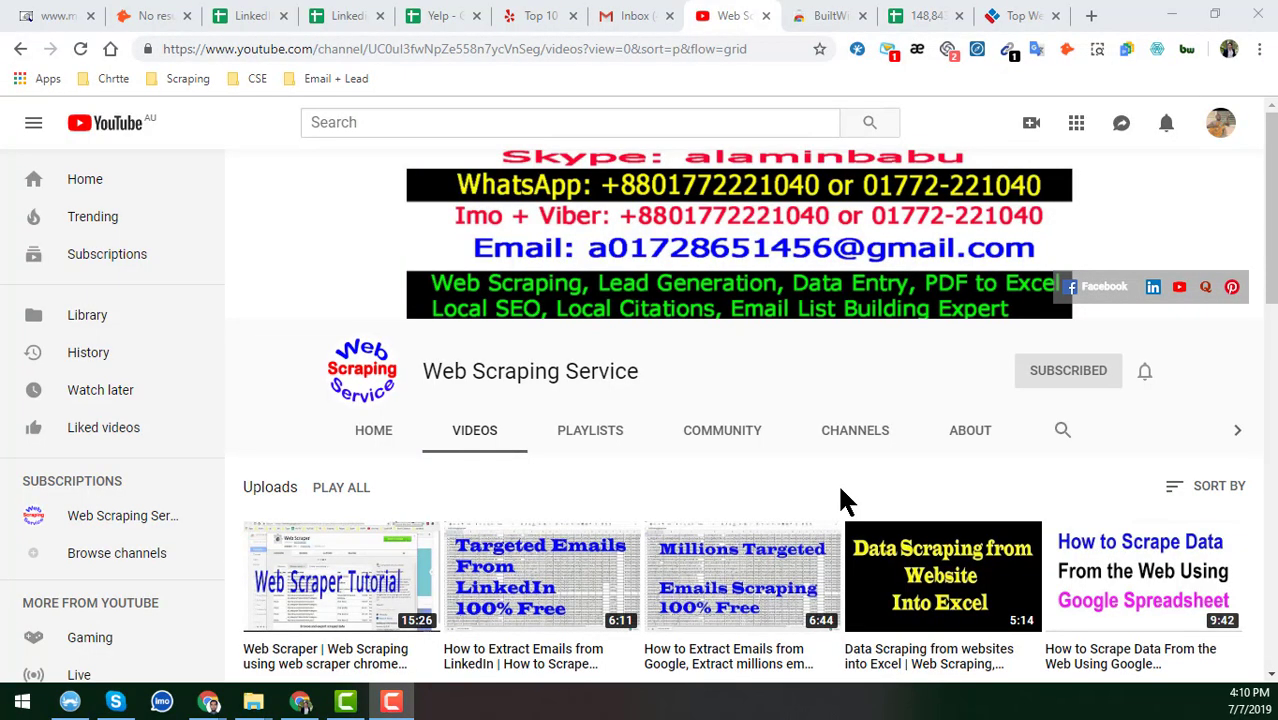
Switch to the 148,843 Shopify Website List and inspect the first site's IP, city and popularity rating
{"action": "left_click_drag", "start_coordinate": [422, 370], "coordinate": [652, 378]}
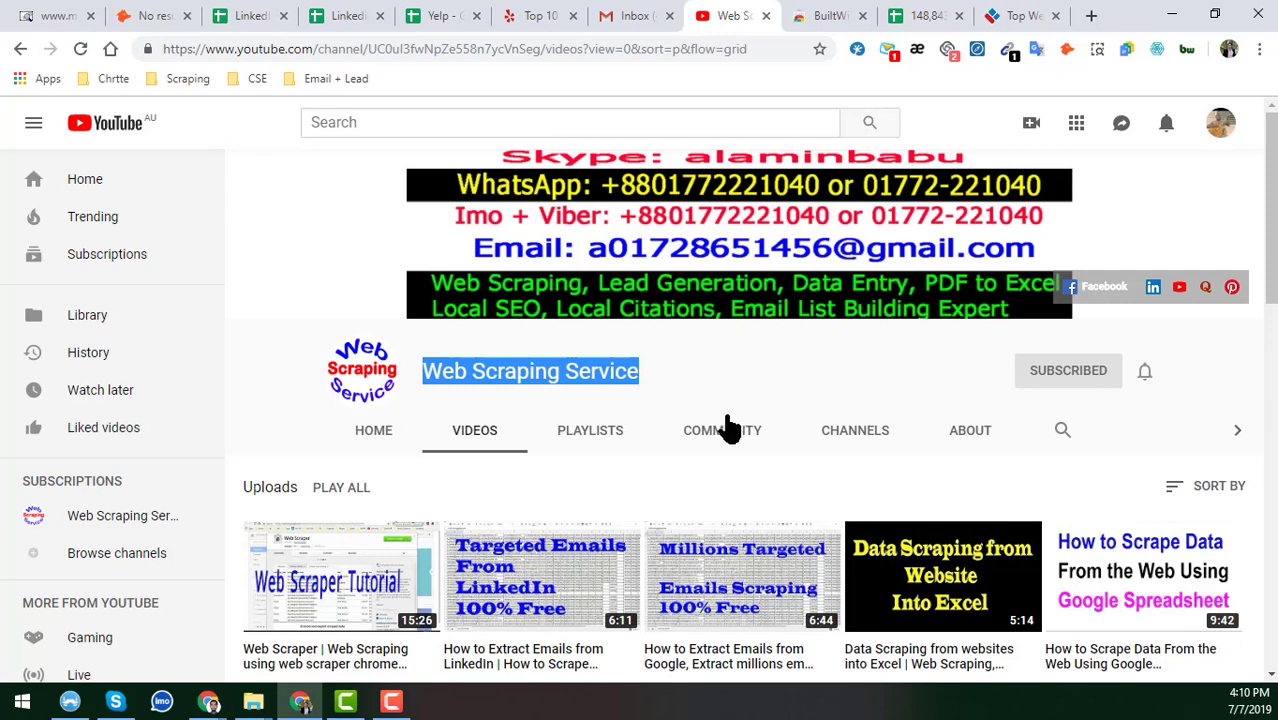
{"action": "left_click", "coordinate": [660, 351]}
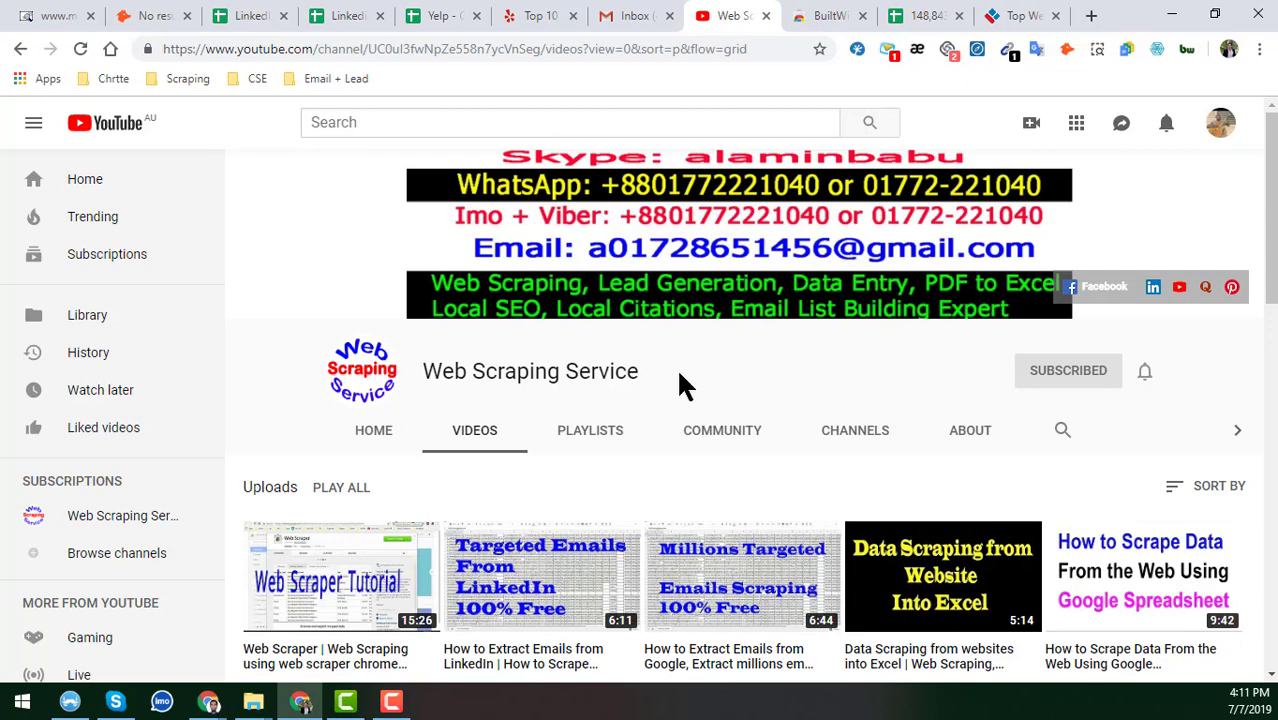
{"action": "left_click", "coordinate": [920, 16]}
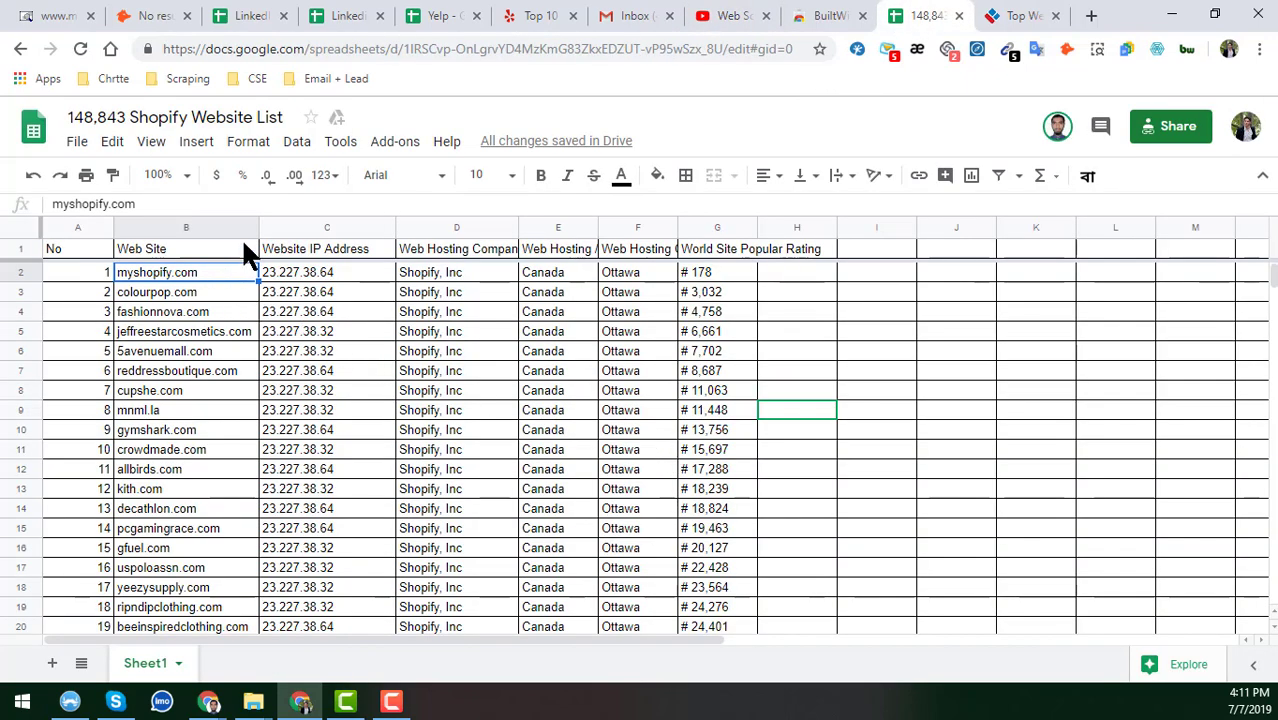
{"action": "left_click", "coordinate": [296, 274]}
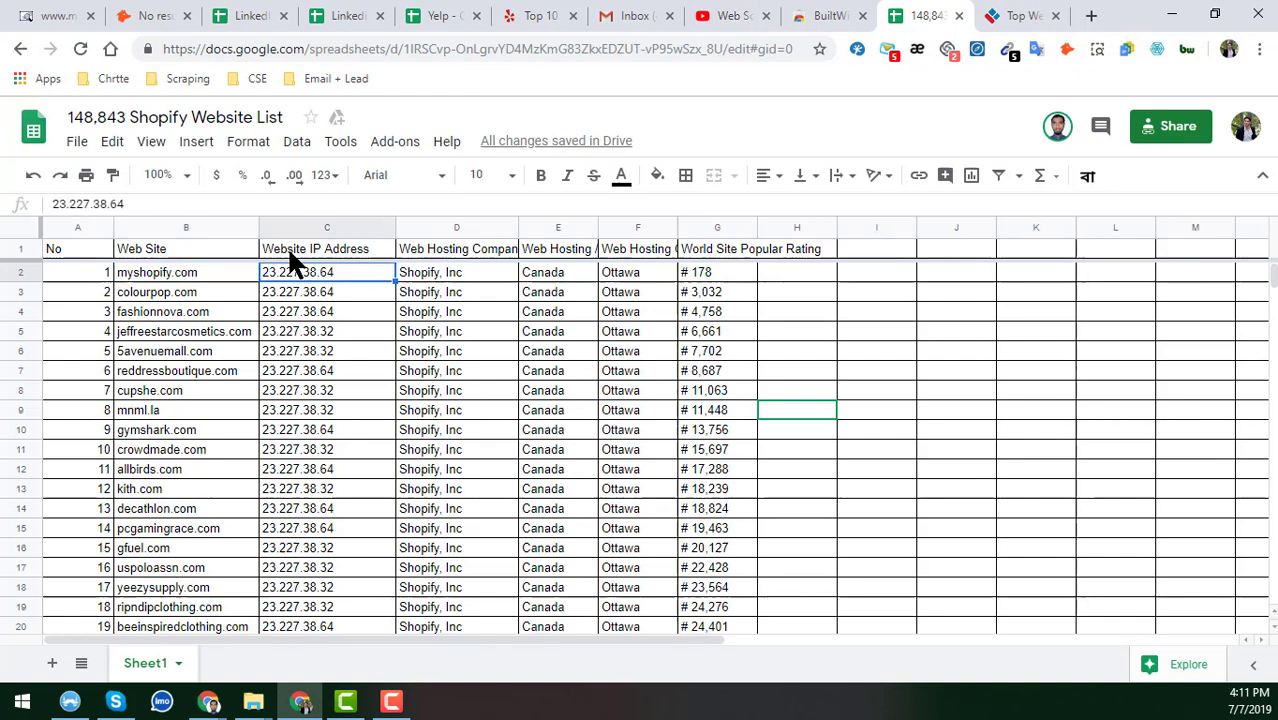
{"action": "left_click", "coordinate": [217, 278]}
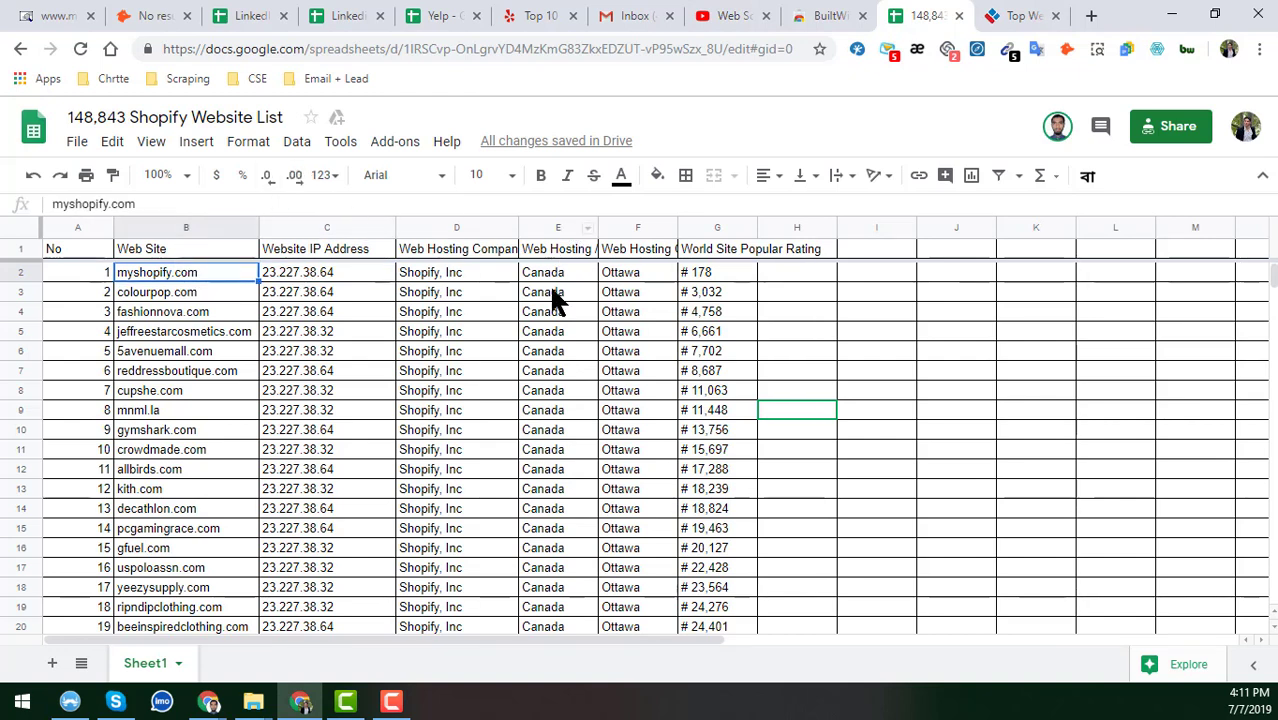
{"action": "left_click", "coordinate": [675, 272]}
{"action": "left_click", "coordinate": [682, 272]}
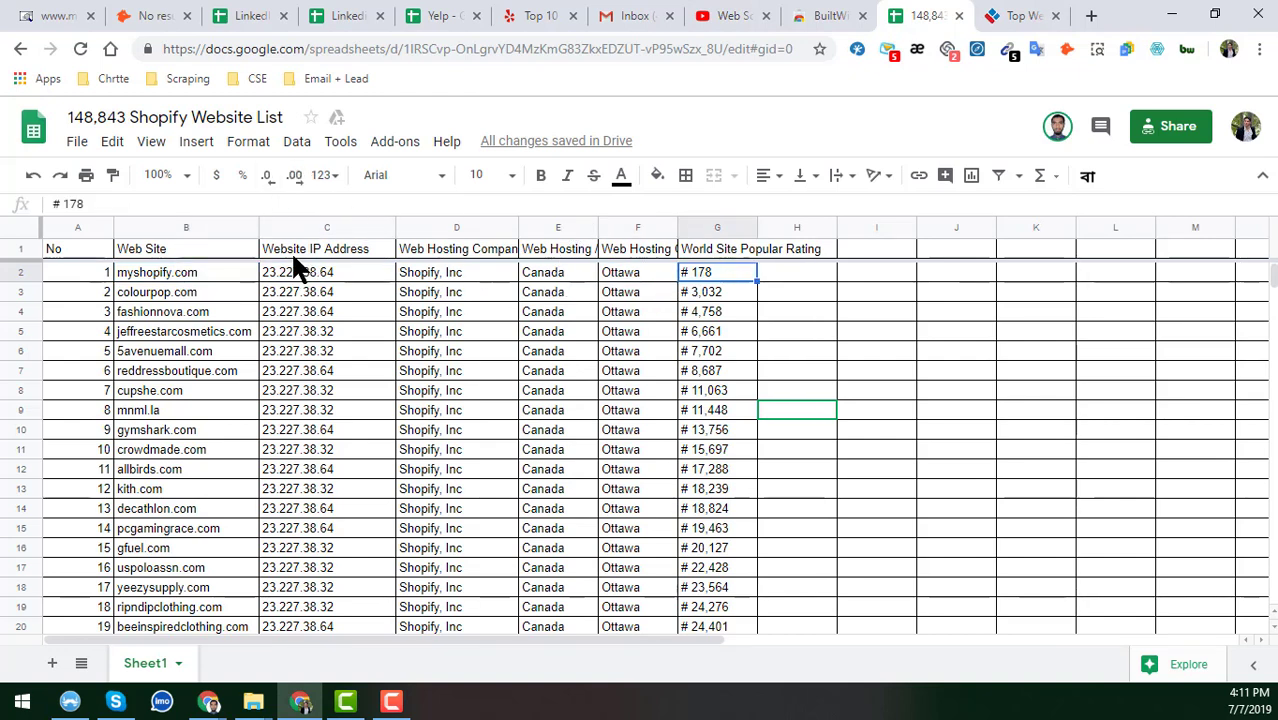
{"action": "left_click", "coordinate": [178, 266]}
{"action": "scroll", "coordinate": [185, 270], "scroll_direction": "down", "scroll_amount": 6}
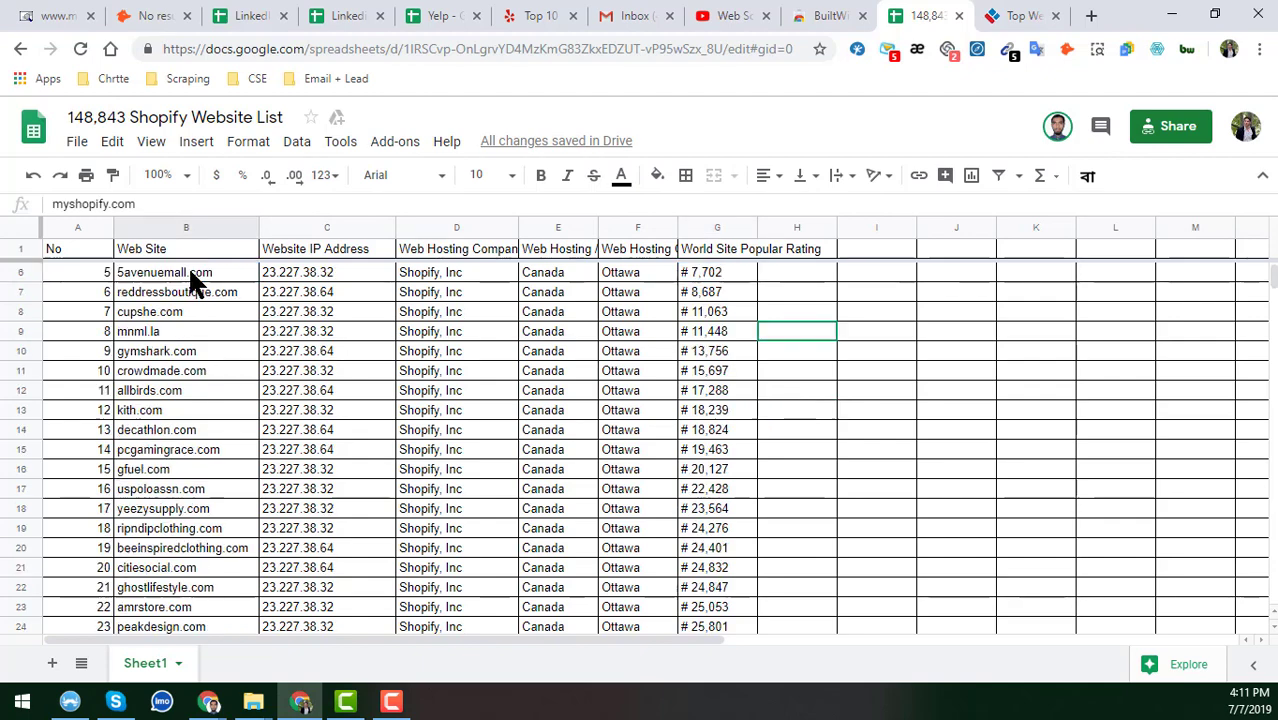
{"action": "scroll", "coordinate": [205, 330], "scroll_direction": "down", "scroll_amount": 4}
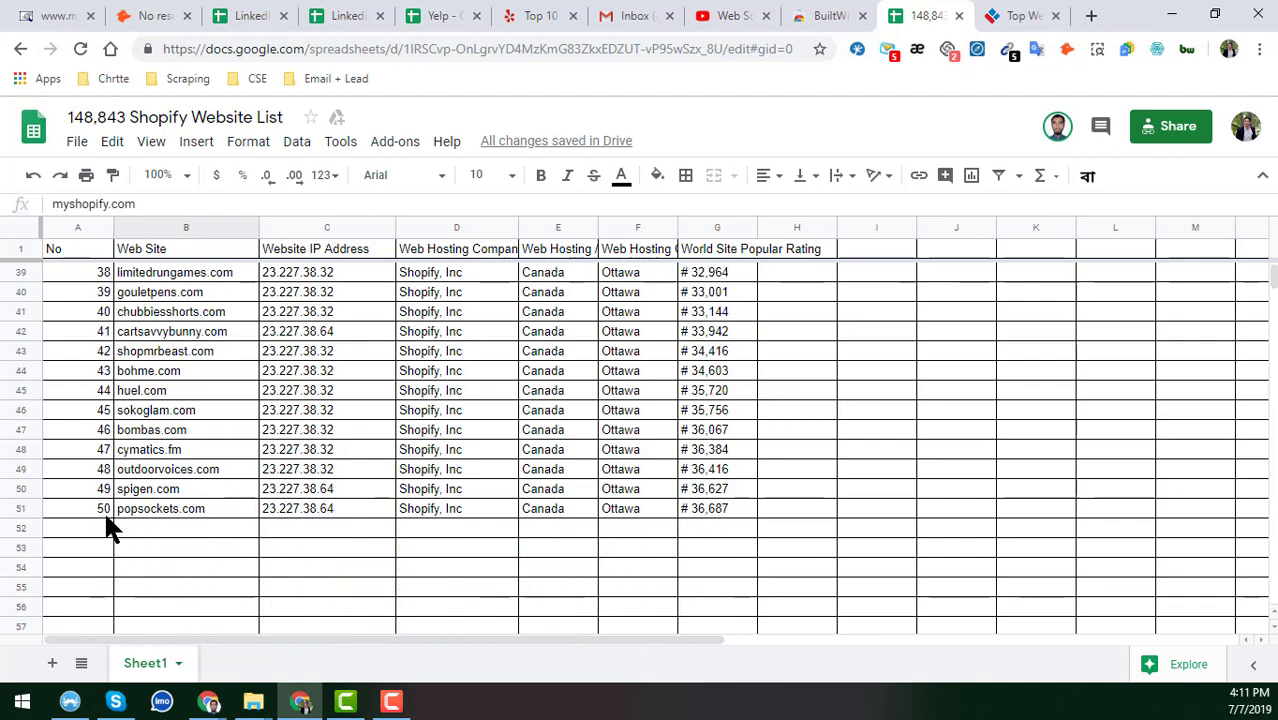
Review the sites' hosting company, country and city, then copy the fashionnova.com address
{"action": "left_click", "coordinate": [157, 505]}
{"action": "scroll", "coordinate": [183, 500], "scroll_direction": "up", "scroll_amount": 12}
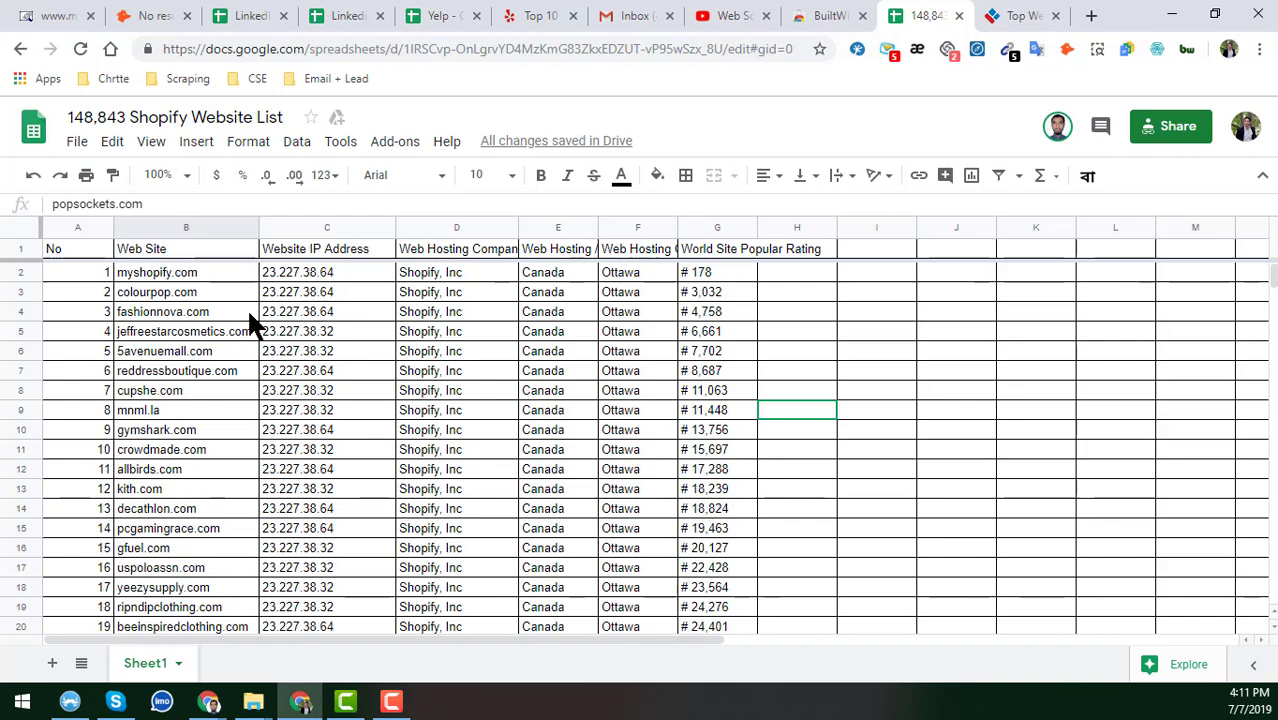
{"action": "left_click", "coordinate": [203, 270]}
{"action": "left_click", "coordinate": [468, 275]}
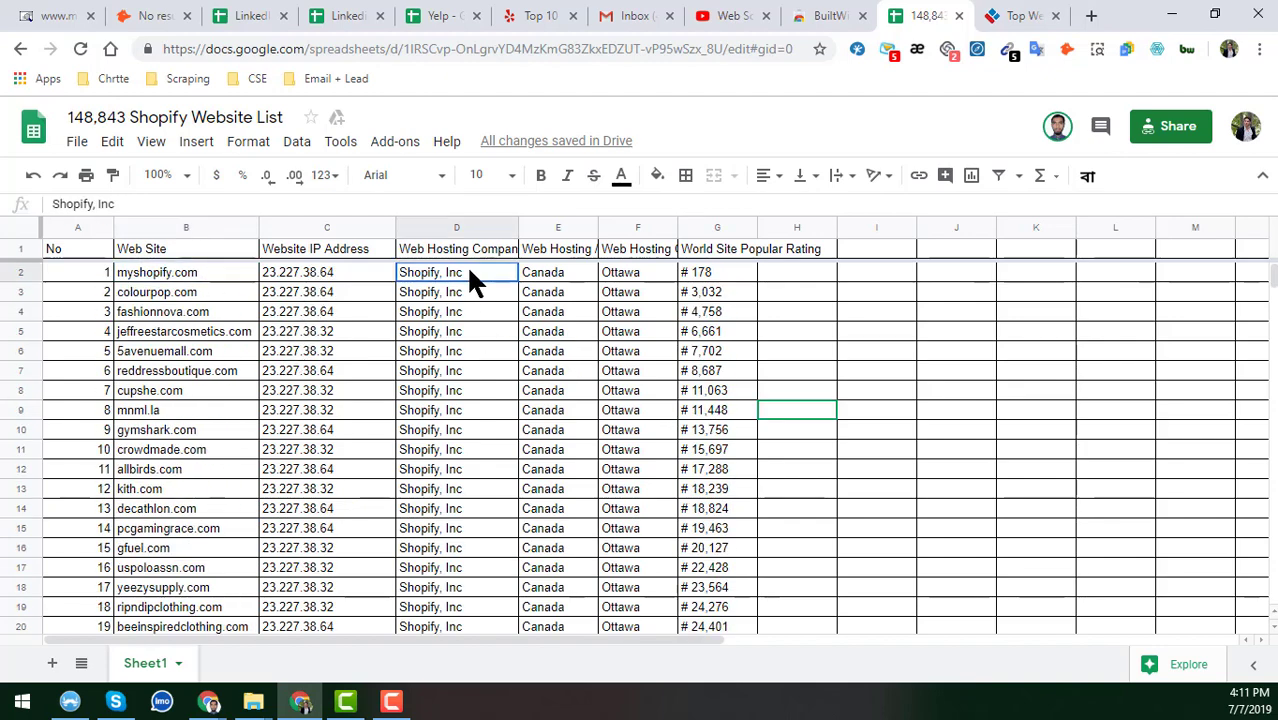
{"action": "left_click", "coordinate": [562, 276]}
{"action": "left_click", "coordinate": [630, 270]}
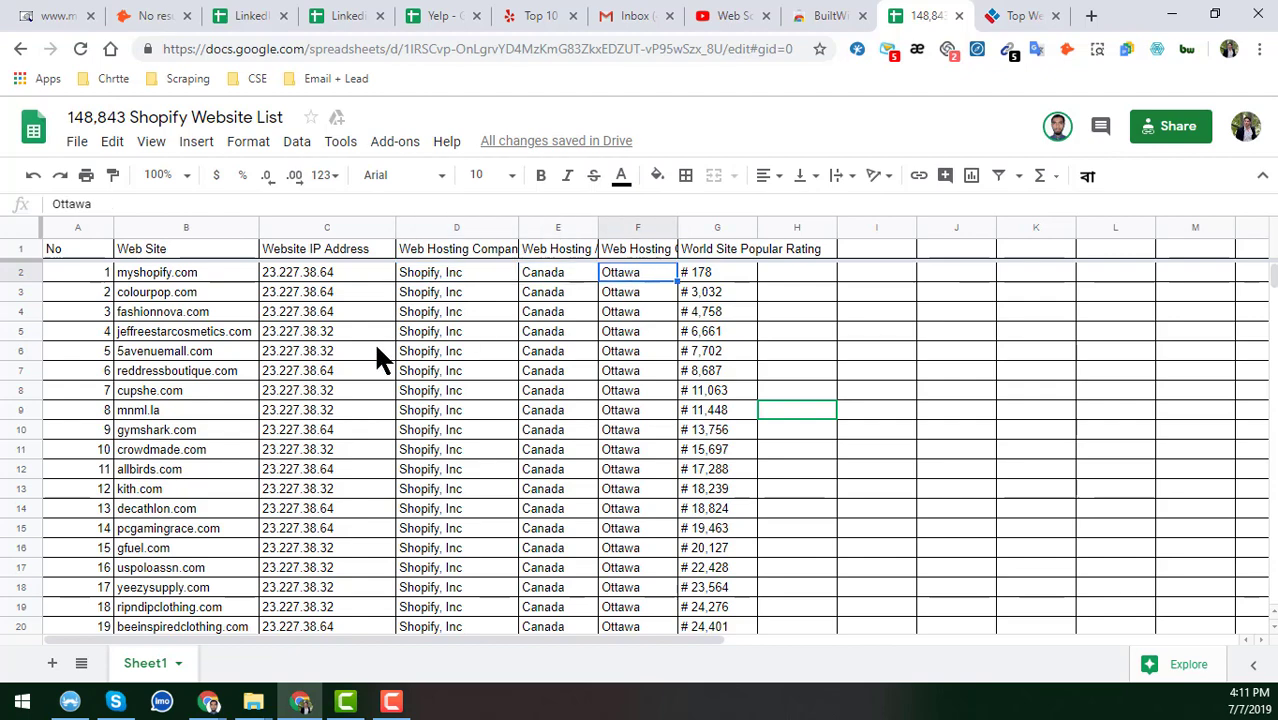
{"action": "scroll", "coordinate": [336, 356], "scroll_direction": "down", "scroll_amount": 3}
{"action": "scroll", "coordinate": [270, 430], "scroll_direction": "up", "scroll_amount": 3}
{"action": "scroll", "coordinate": [243, 408], "scroll_direction": "down", "scroll_amount": 4}
{"action": "scroll", "coordinate": [243, 408], "scroll_direction": "up", "scroll_amount": 4}
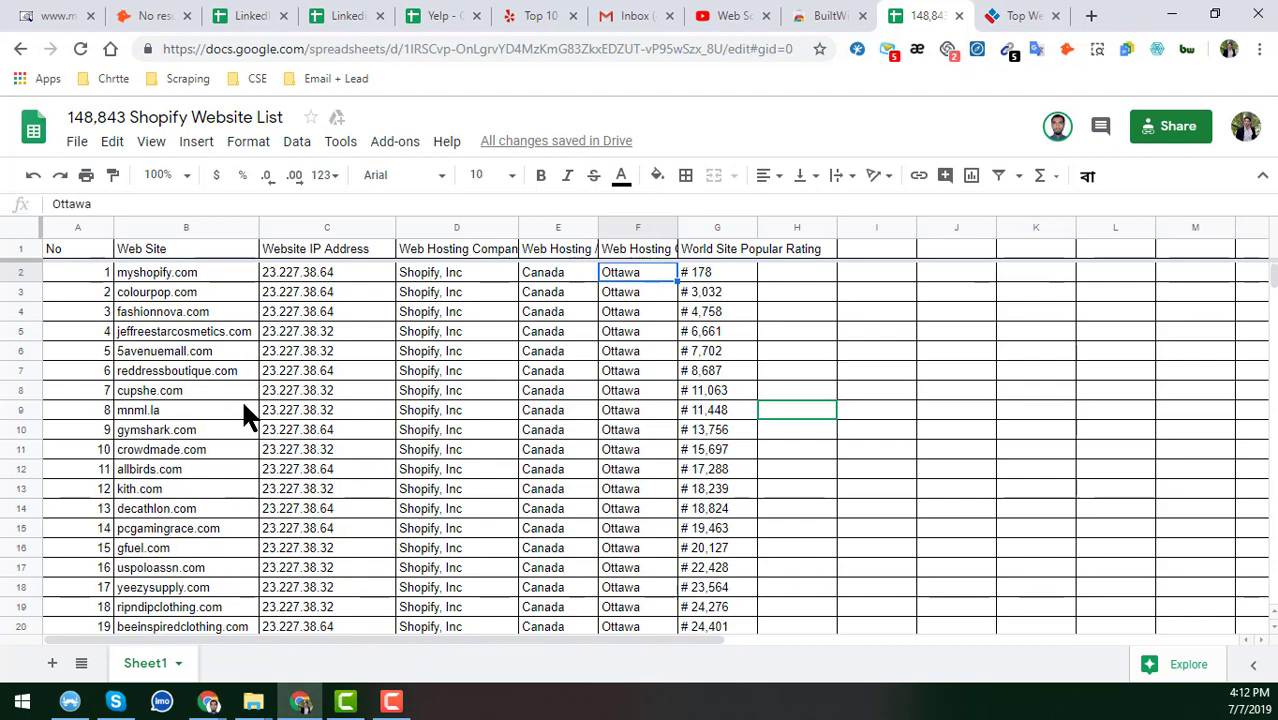
{"action": "left_click", "coordinate": [190, 315]}
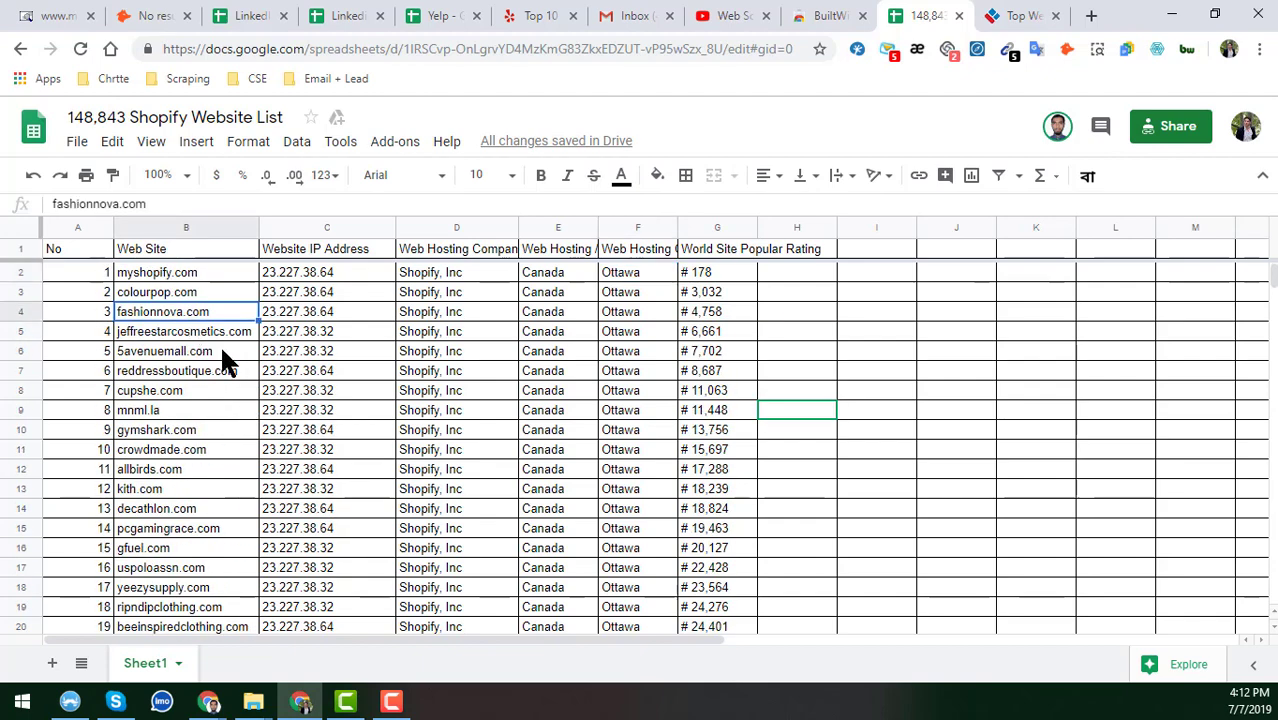
{"action": "key", "text": "ctrl+c"}
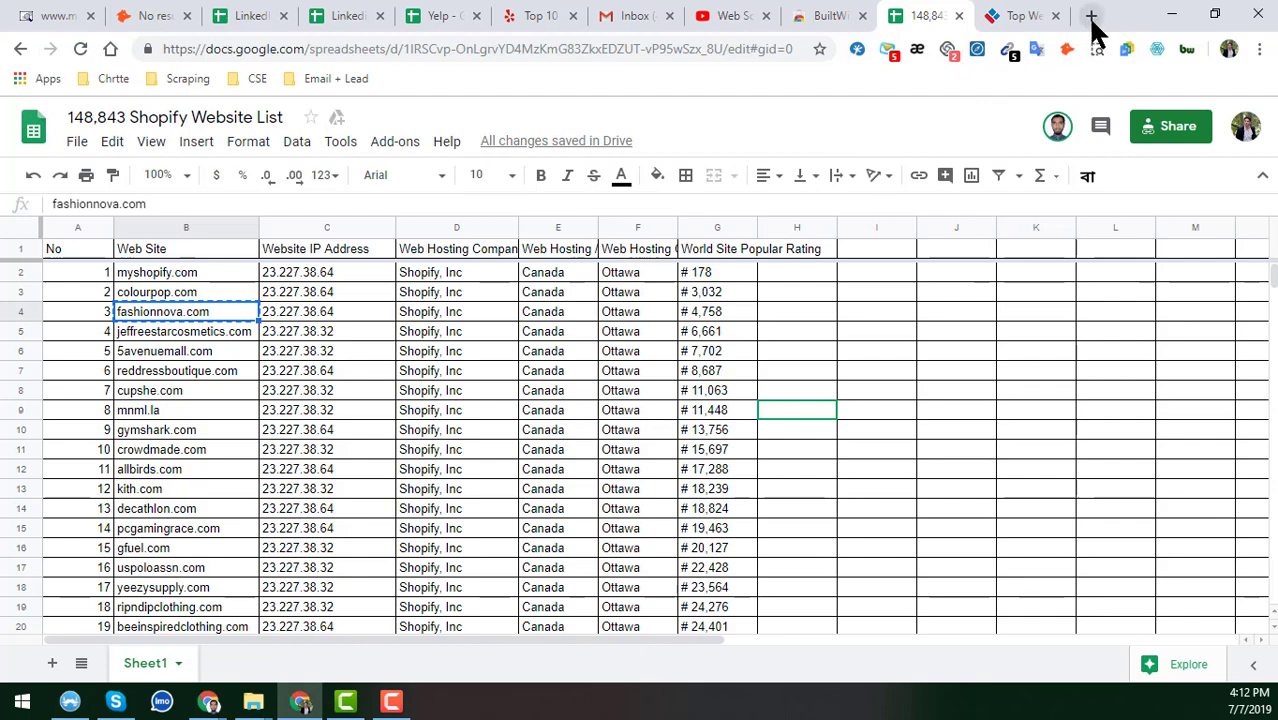
Open fashionnova.com in a new tab by pasting the copied address
{"action": "left_click", "coordinate": [1091, 16]}
{"action": "right_click", "coordinate": [699, 46]}
{"action": "left_click", "coordinate": [785, 190]}
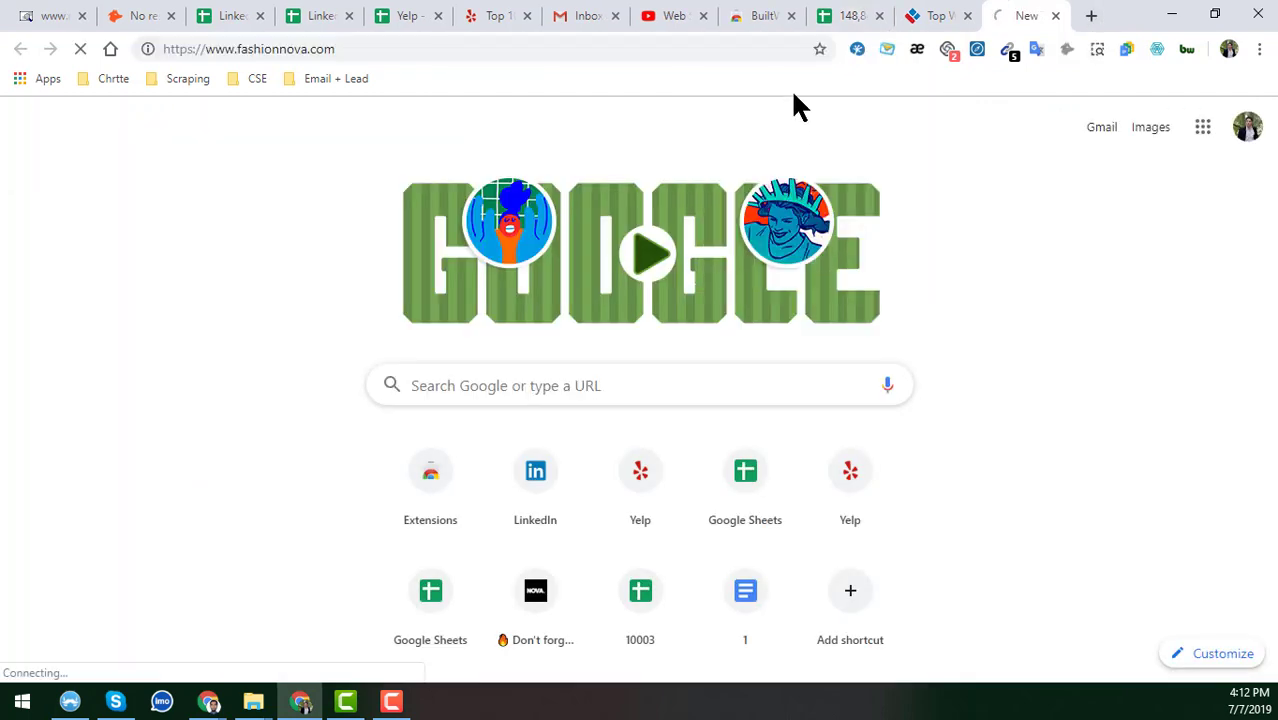
Copy crowdmade.com from the list and open it in another new tab
{"action": "left_click", "coordinate": [852, 15]}
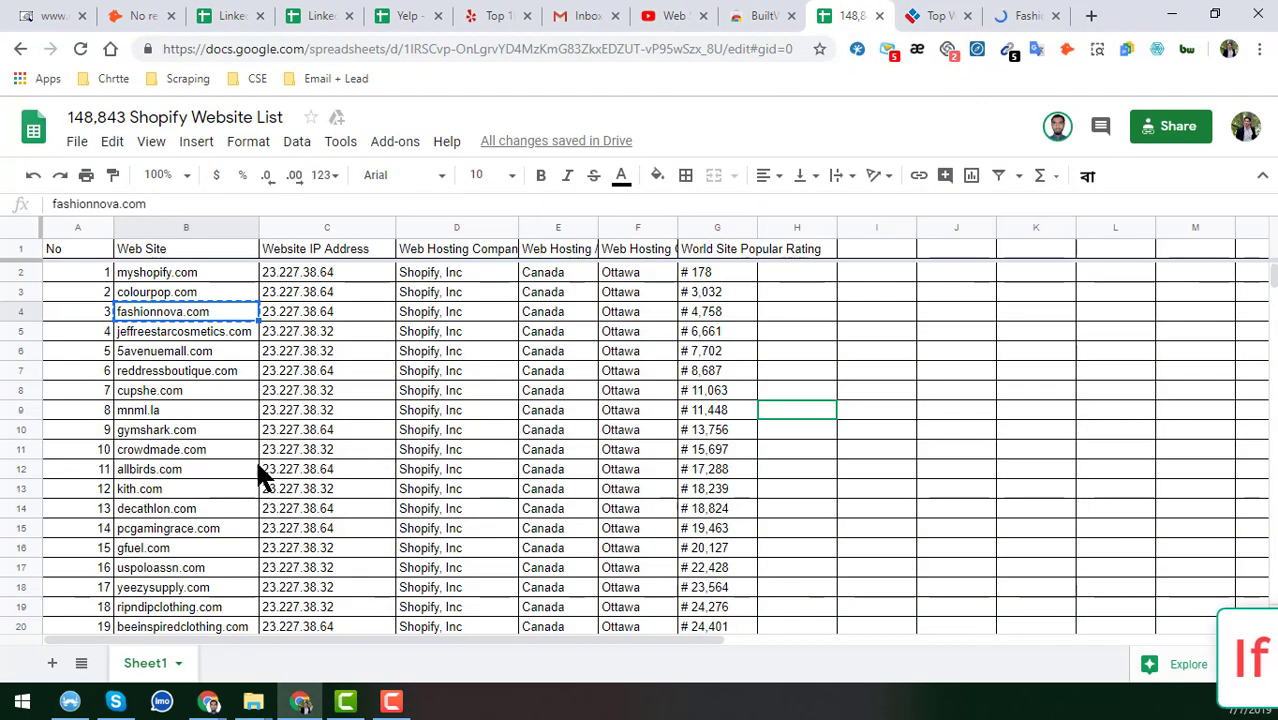
{"action": "left_click", "coordinate": [187, 450]}
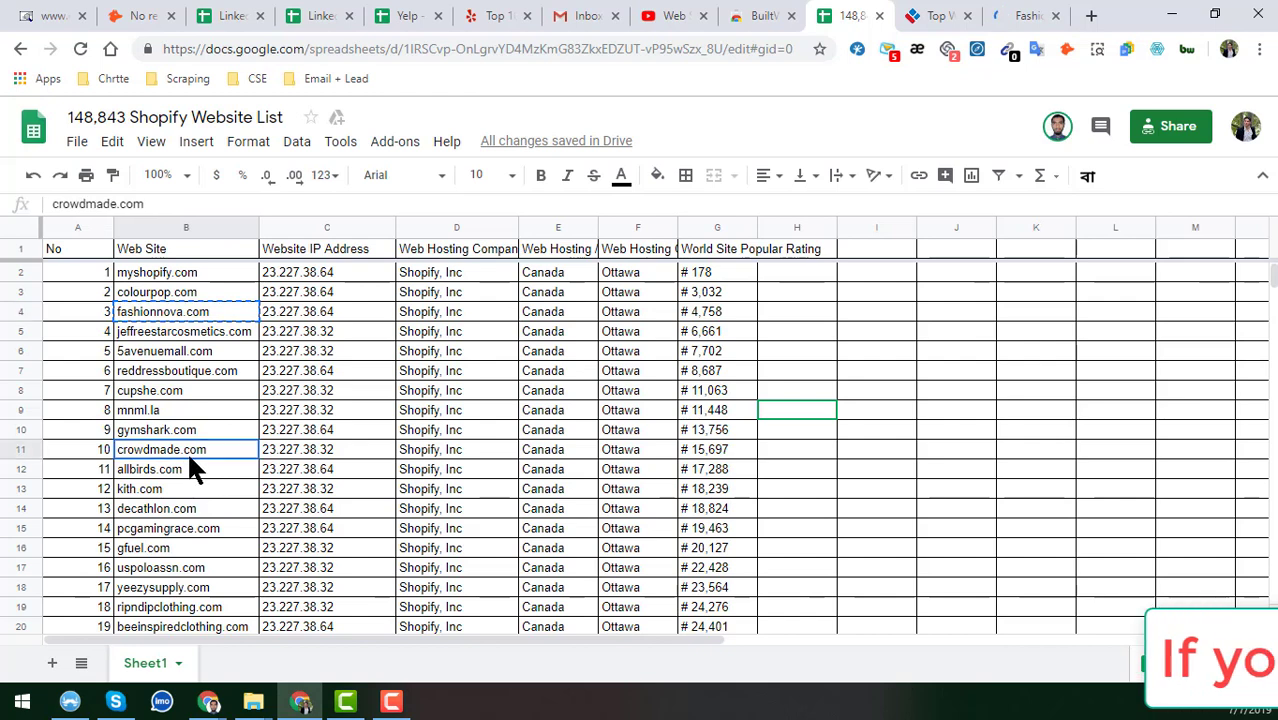
{"action": "key", "text": "ctrl+c"}
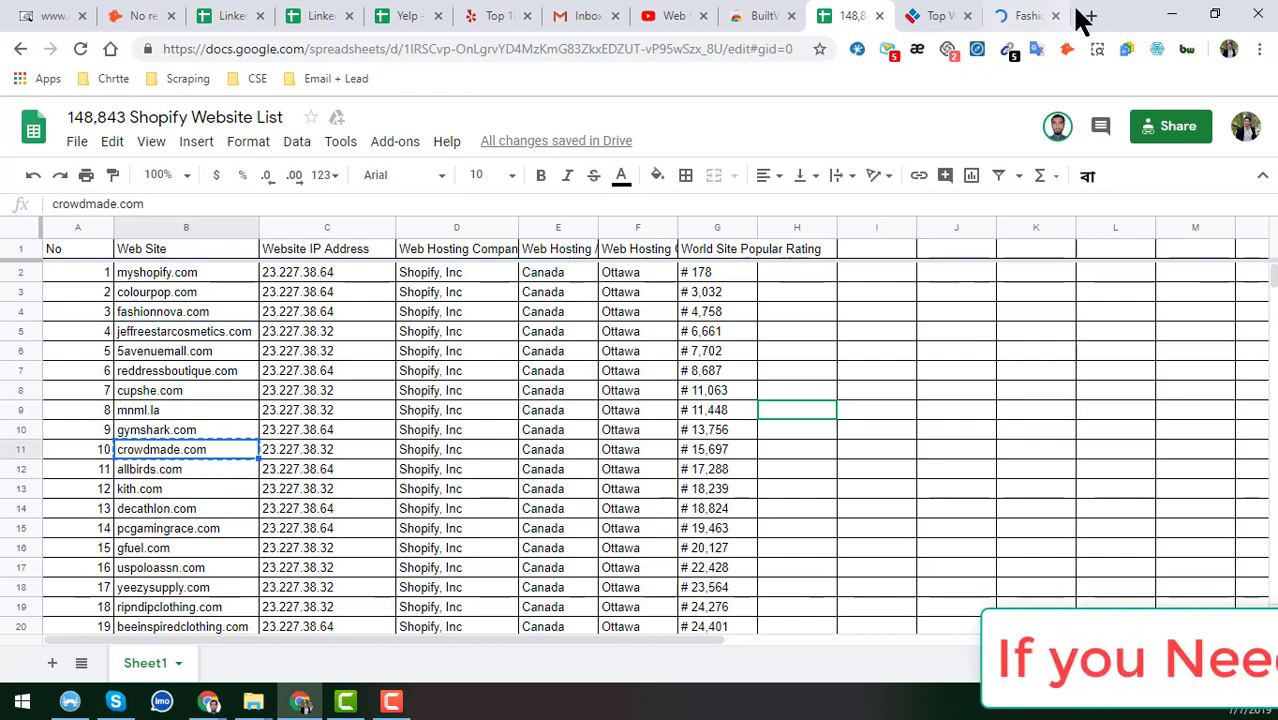
{"action": "left_click", "coordinate": [1091, 15]}
{"action": "right_click", "coordinate": [645, 57]}
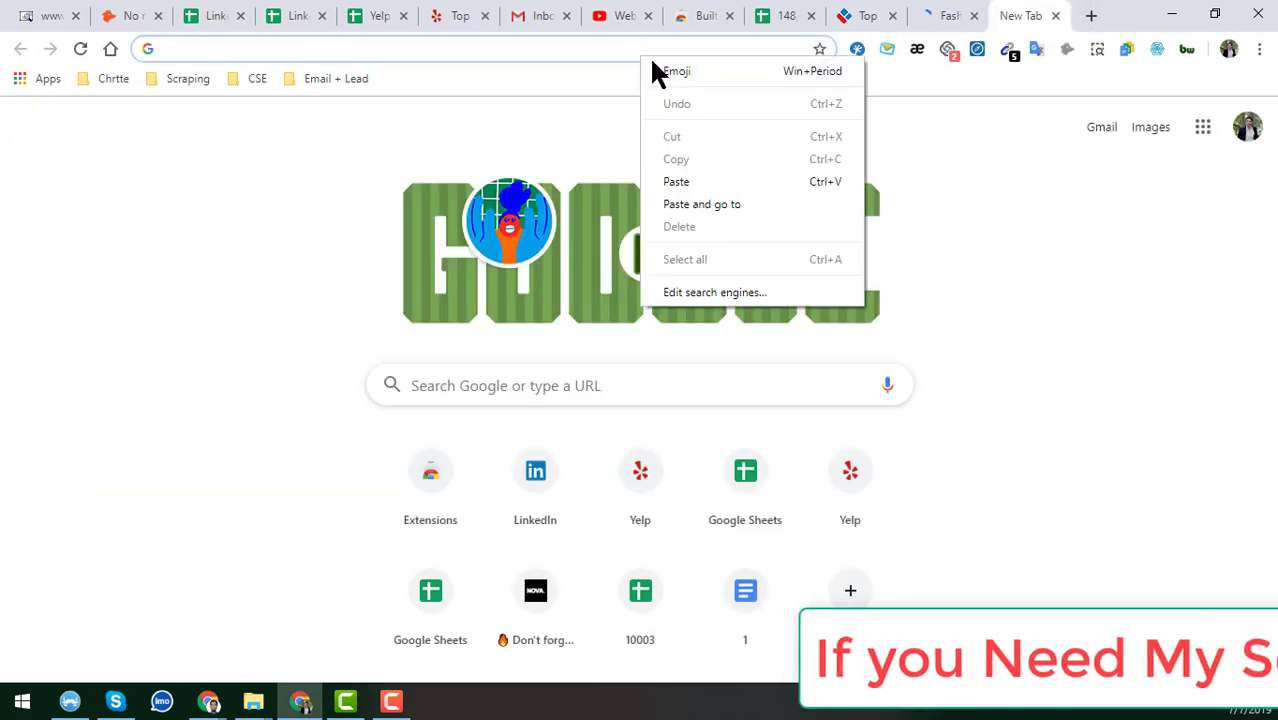
{"action": "left_click", "coordinate": [745, 207]}
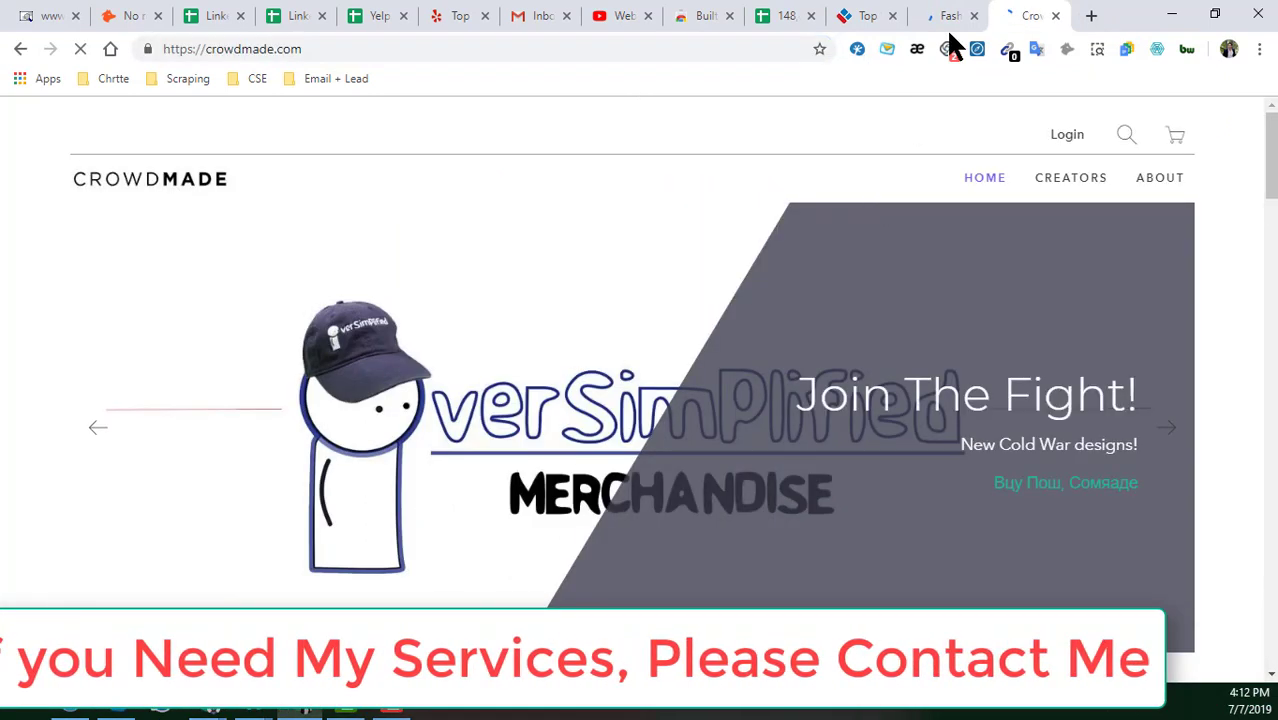
{"action": "left_click", "coordinate": [941, 15]}
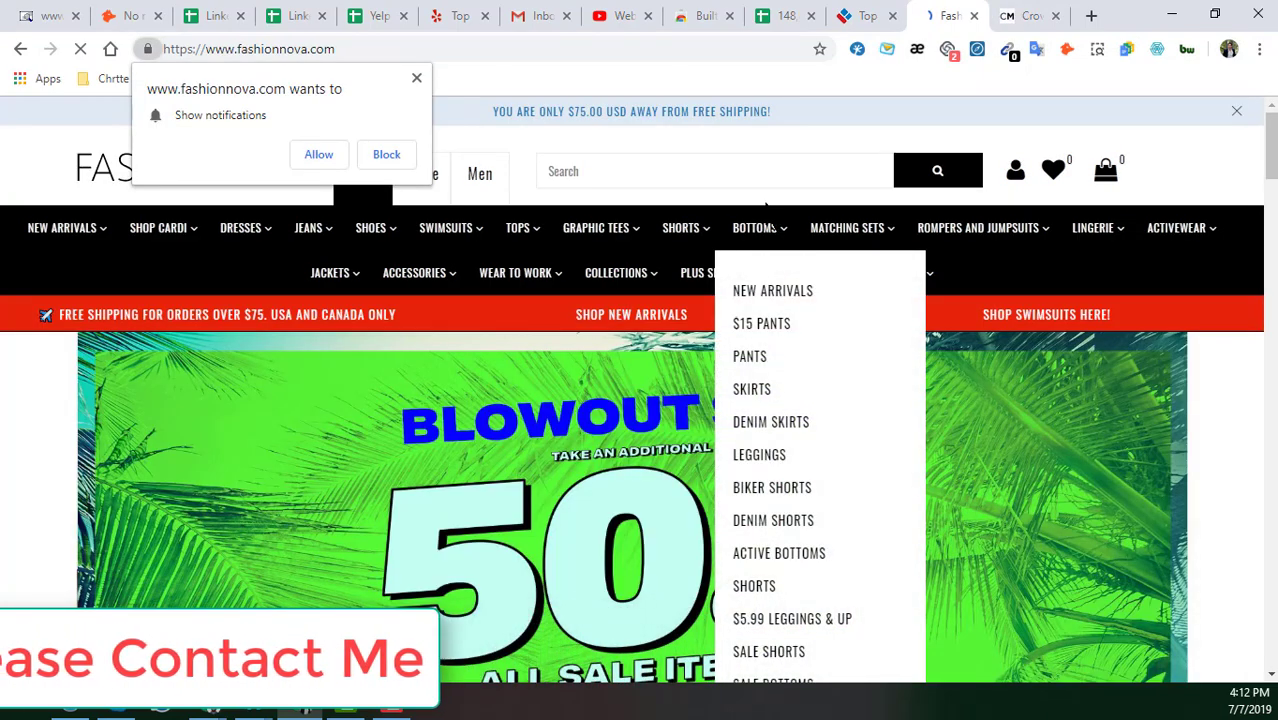
Highlight the BuiltWith Technology Profiler extension's title, then return to the Fashion Nova tab
{"action": "left_click", "coordinate": [702, 16]}
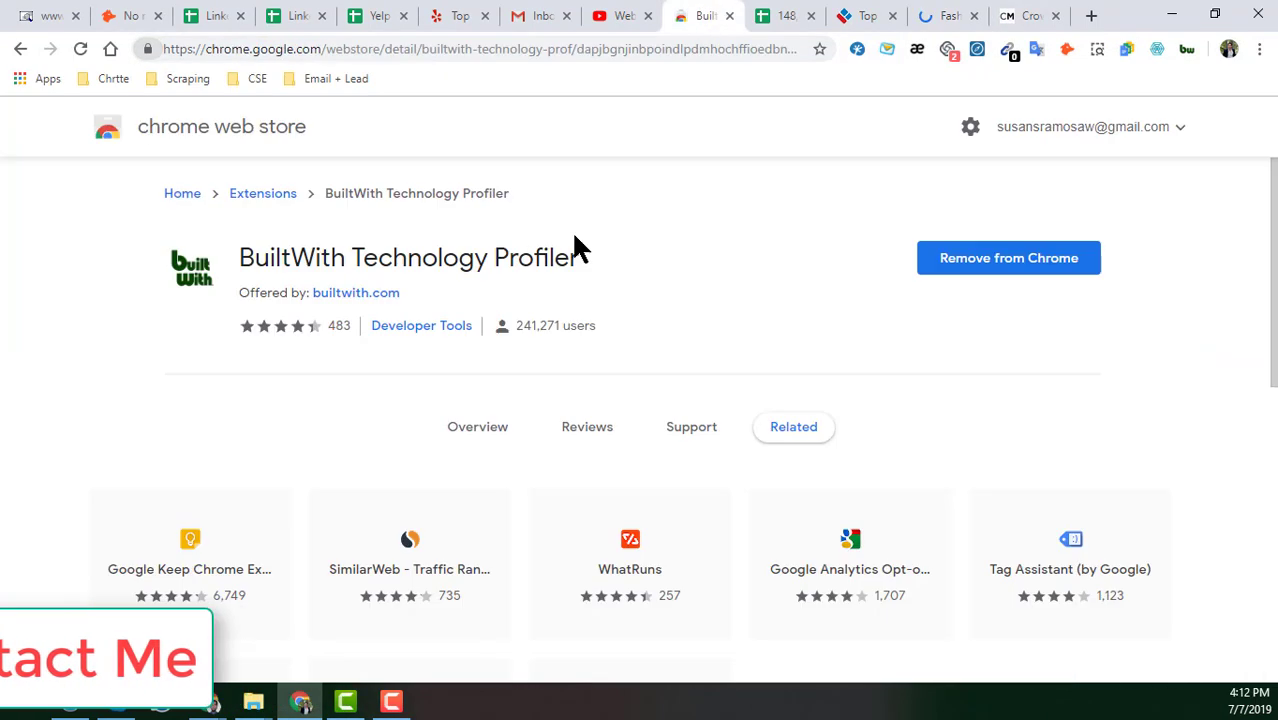
{"action": "left_click_drag", "start_coordinate": [240, 257], "coordinate": [606, 256]}
{"action": "left_click", "coordinate": [606, 256]}
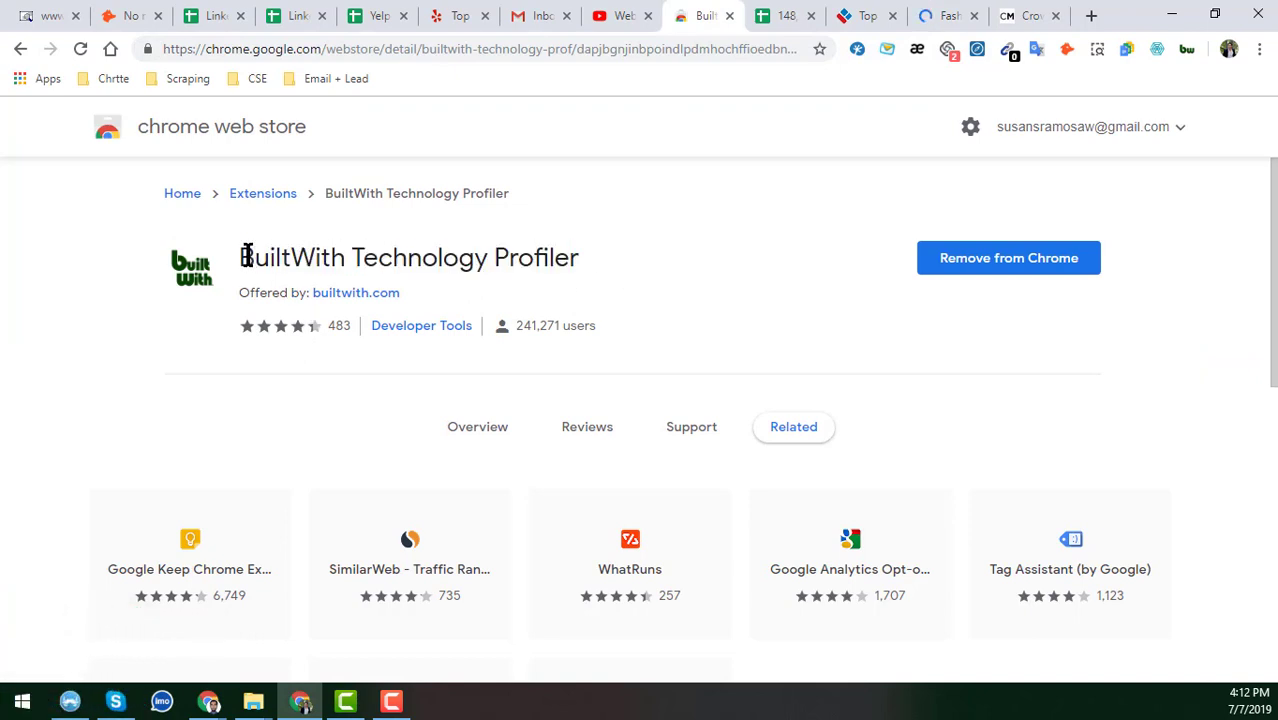
{"action": "left_click_drag", "start_coordinate": [248, 257], "coordinate": [567, 257]}
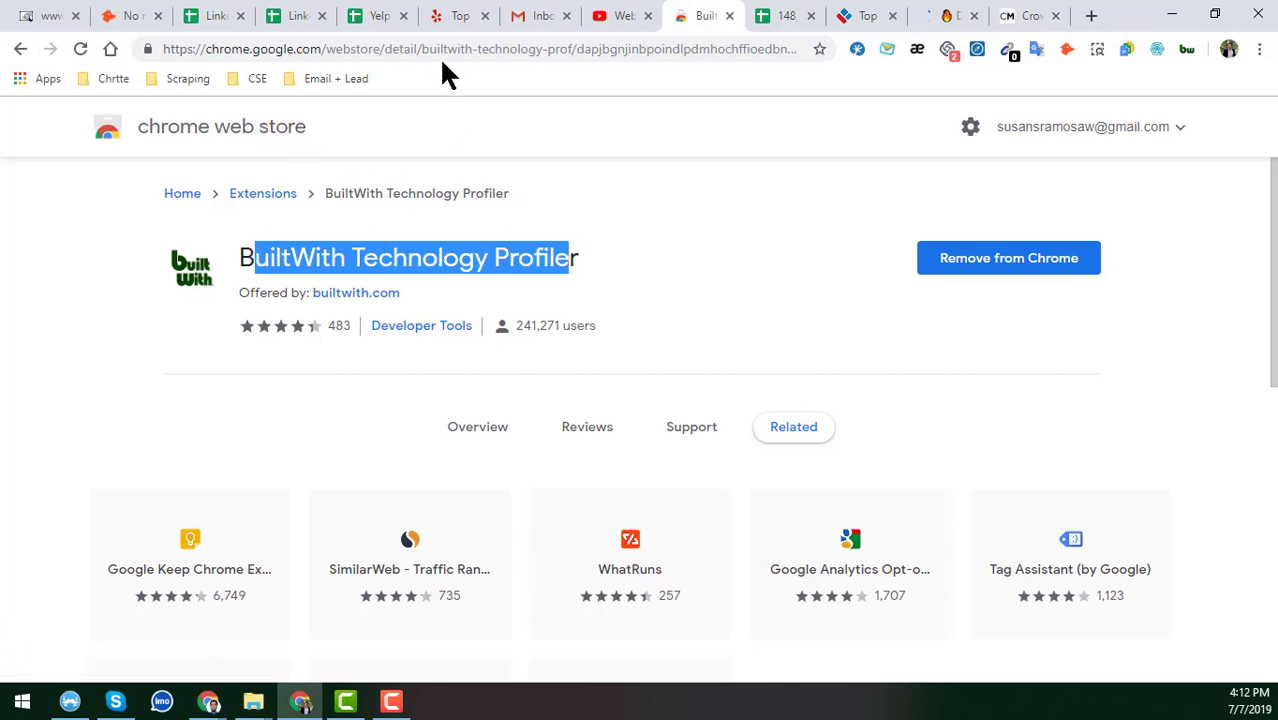
{"action": "left_click", "coordinate": [317, 245]}
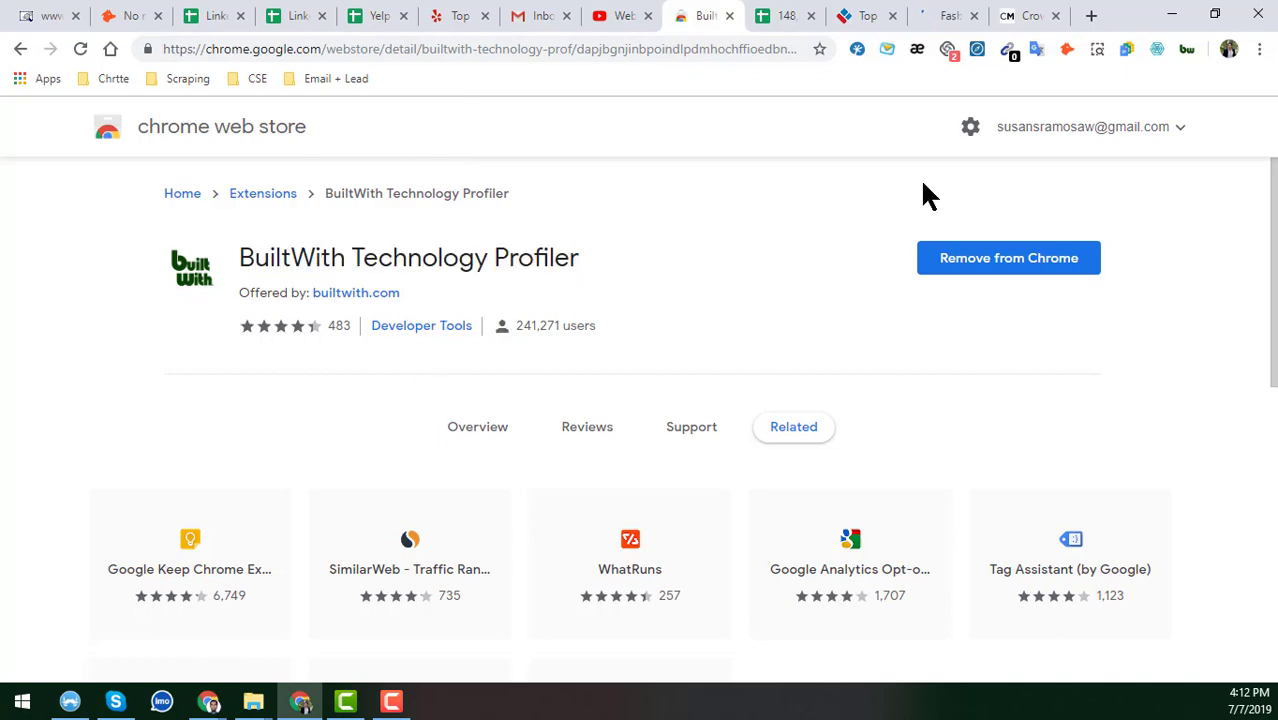
{"action": "left_click", "coordinate": [940, 14]}
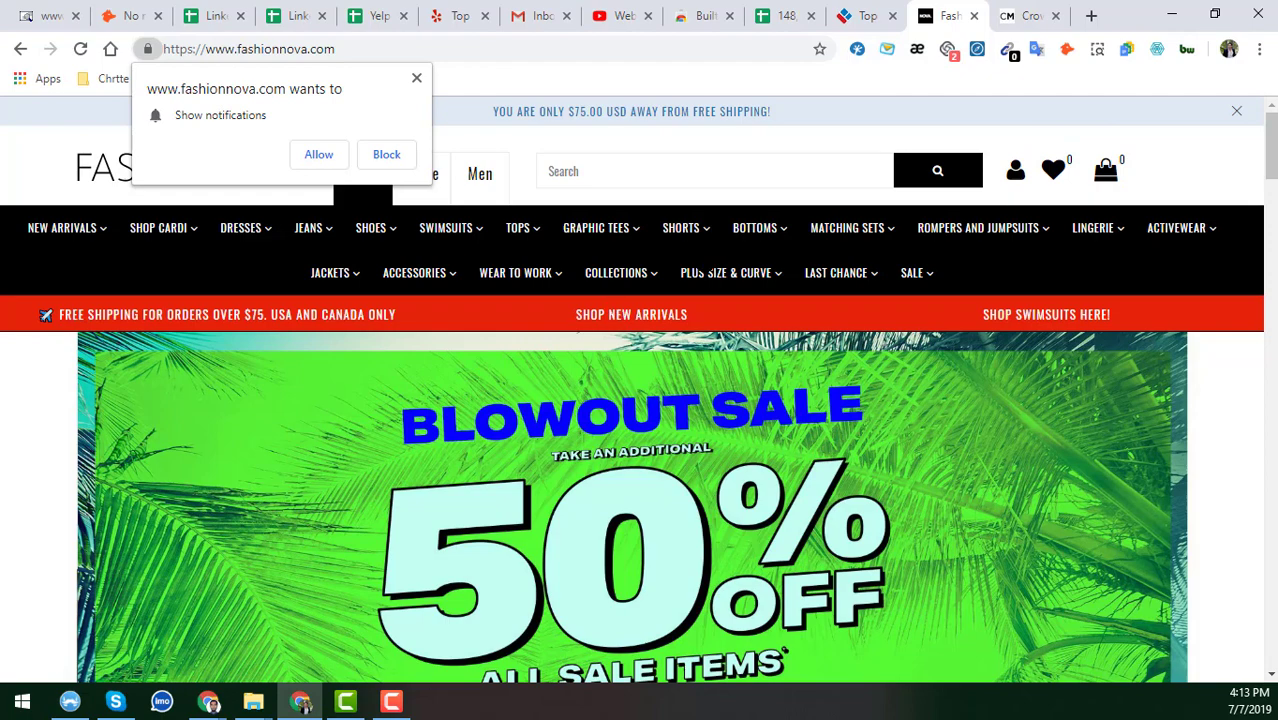
Run BuiltWith on fashionnova.com and locate Shopify under the eCommerce heading in the Tech view
{"action": "left_click", "coordinate": [1188, 50]}
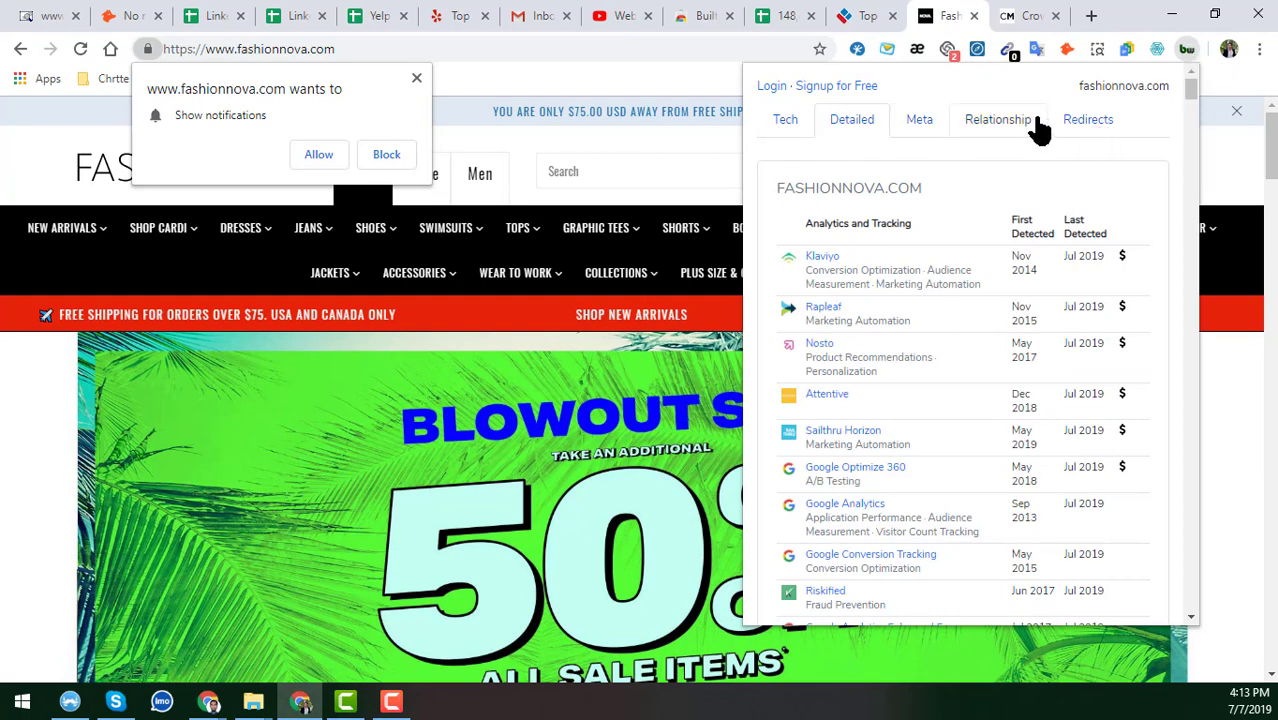
{"action": "left_click", "coordinate": [786, 126]}
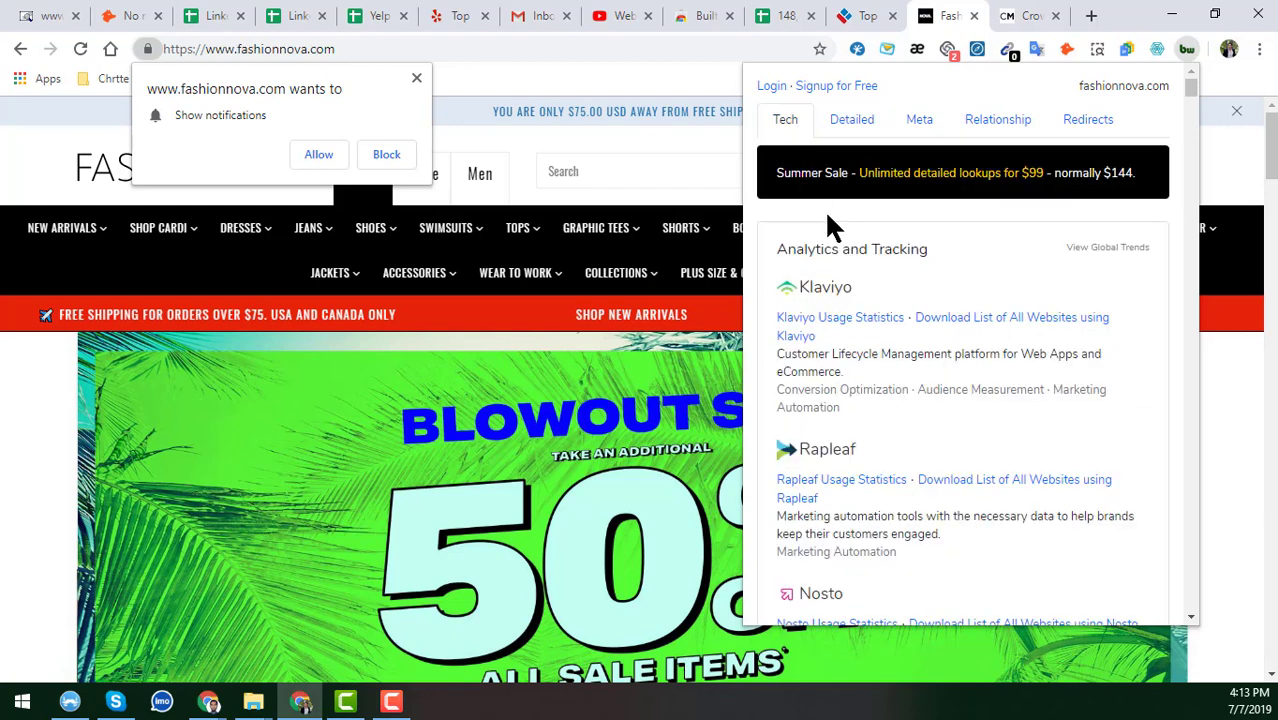
{"action": "scroll", "coordinate": [900, 380], "scroll_direction": "down", "scroll_amount": 15}
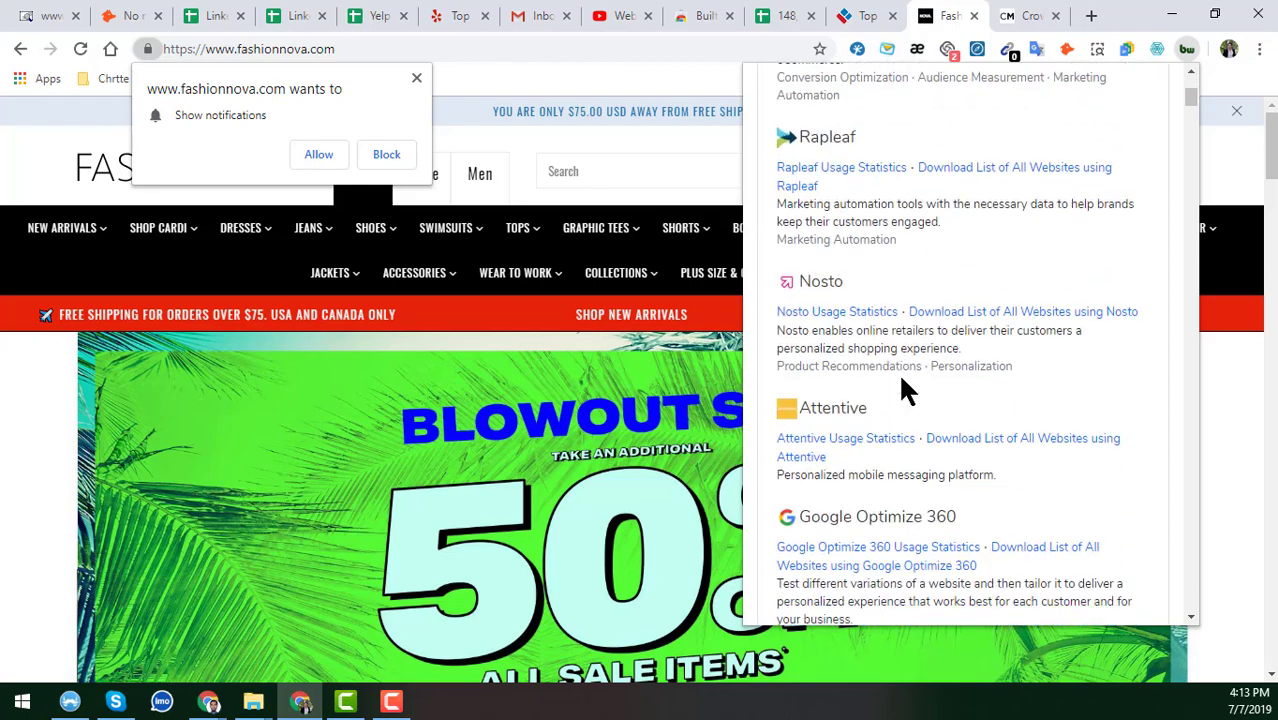
{"action": "scroll", "coordinate": [905, 390], "scroll_direction": "down", "scroll_amount": 15}
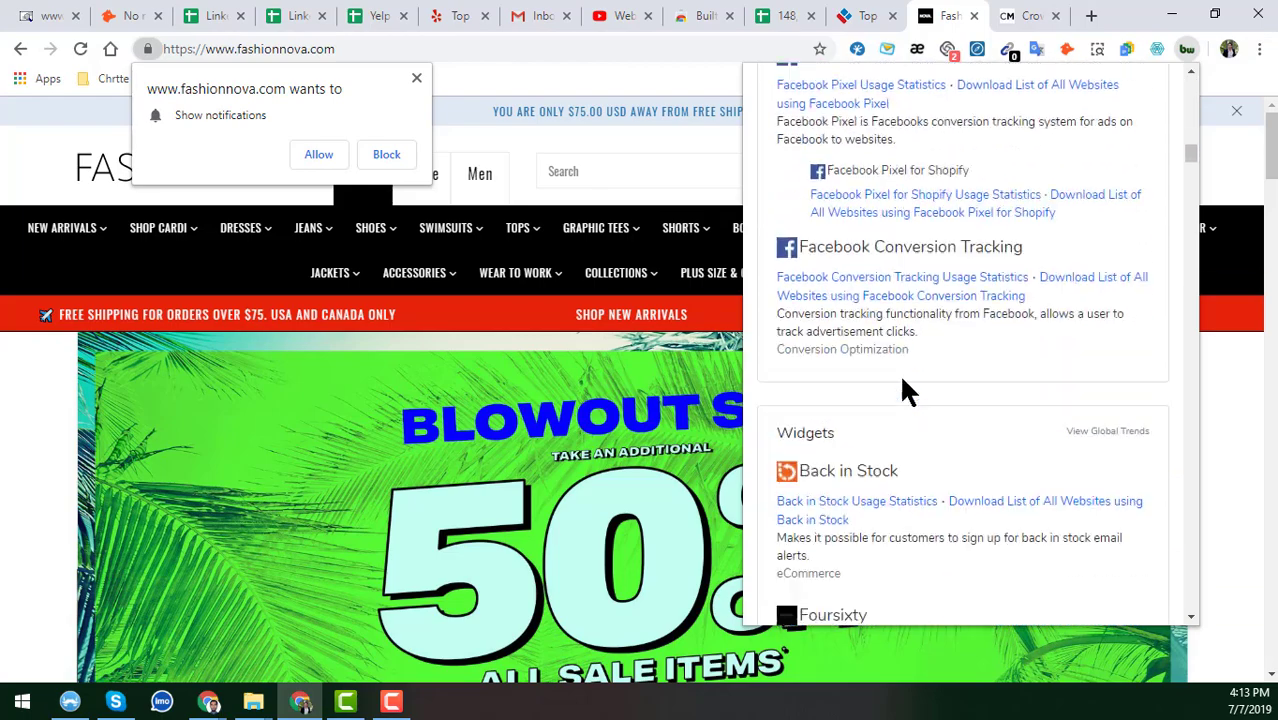
{"action": "scroll", "coordinate": [905, 390], "scroll_direction": "down", "scroll_amount": 15}
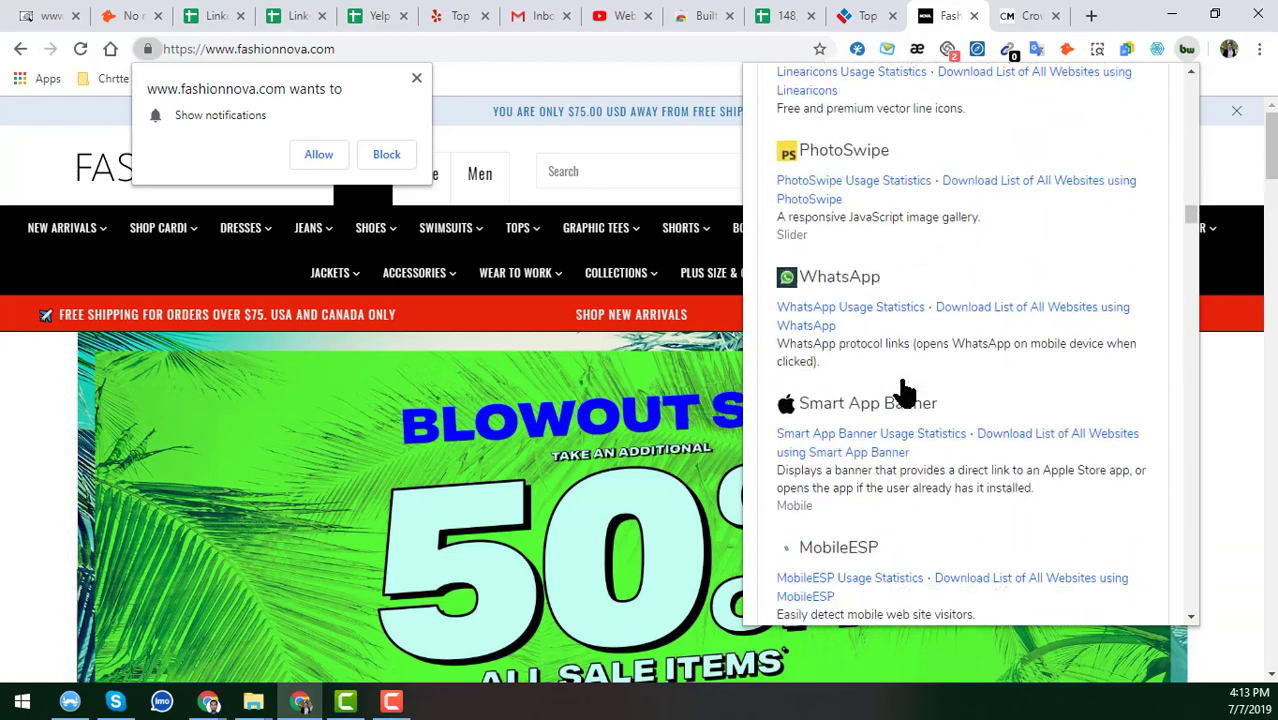
{"action": "scroll", "coordinate": [899, 366], "scroll_direction": "up", "scroll_amount": 3}
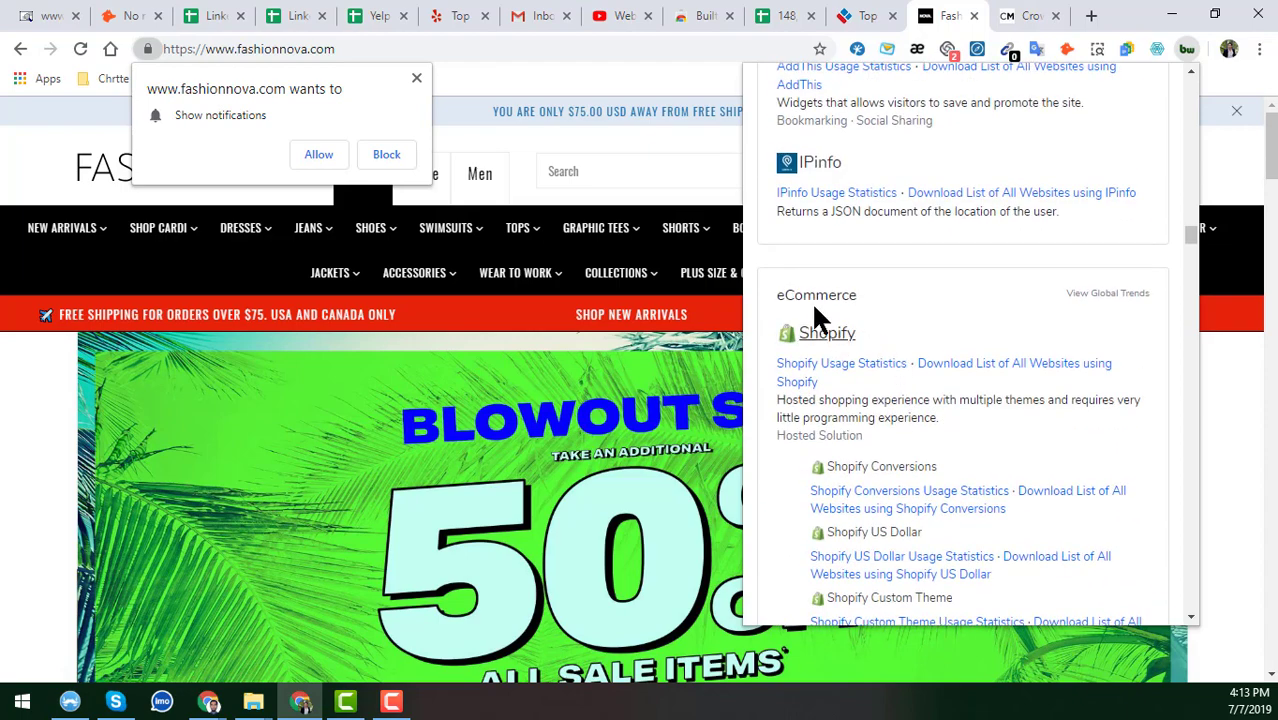
{"action": "left_click_drag", "start_coordinate": [772, 295], "coordinate": [858, 296]}
{"action": "scroll", "coordinate": [868, 332], "scroll_direction": "down", "scroll_amount": 2}
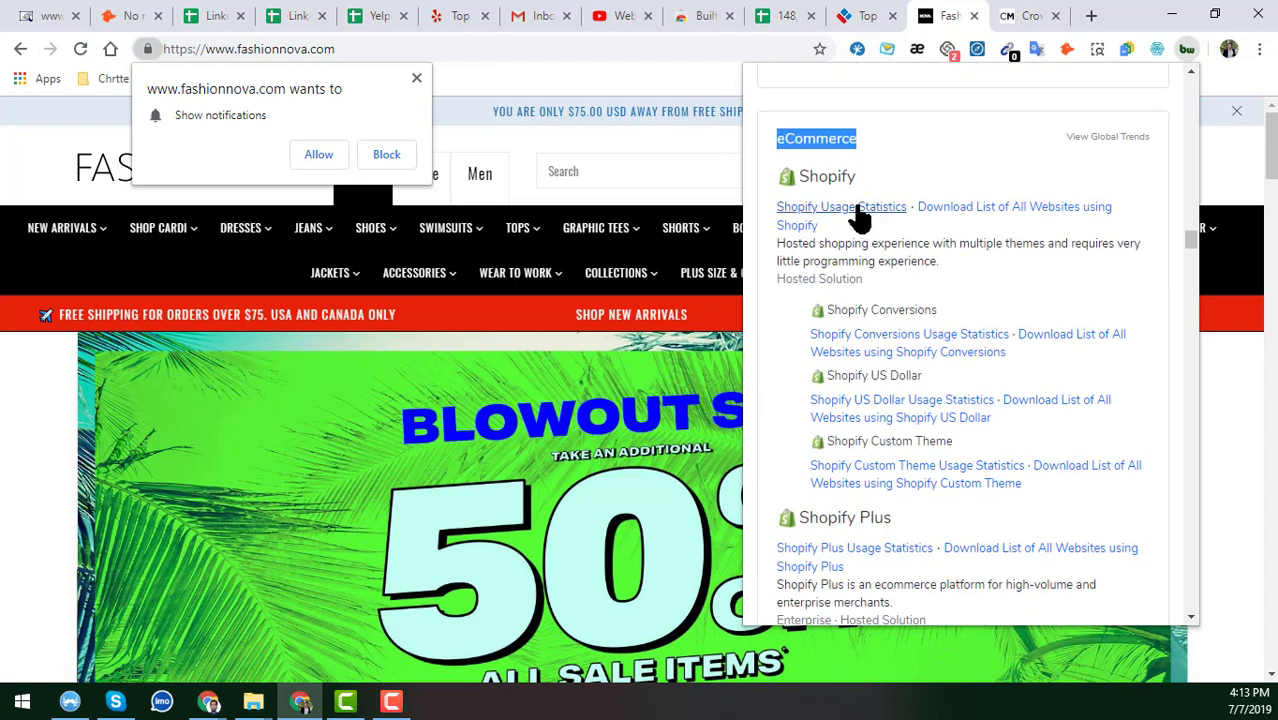
{"action": "scroll", "coordinate": [887, 337], "scroll_direction": "down", "scroll_amount": 2}
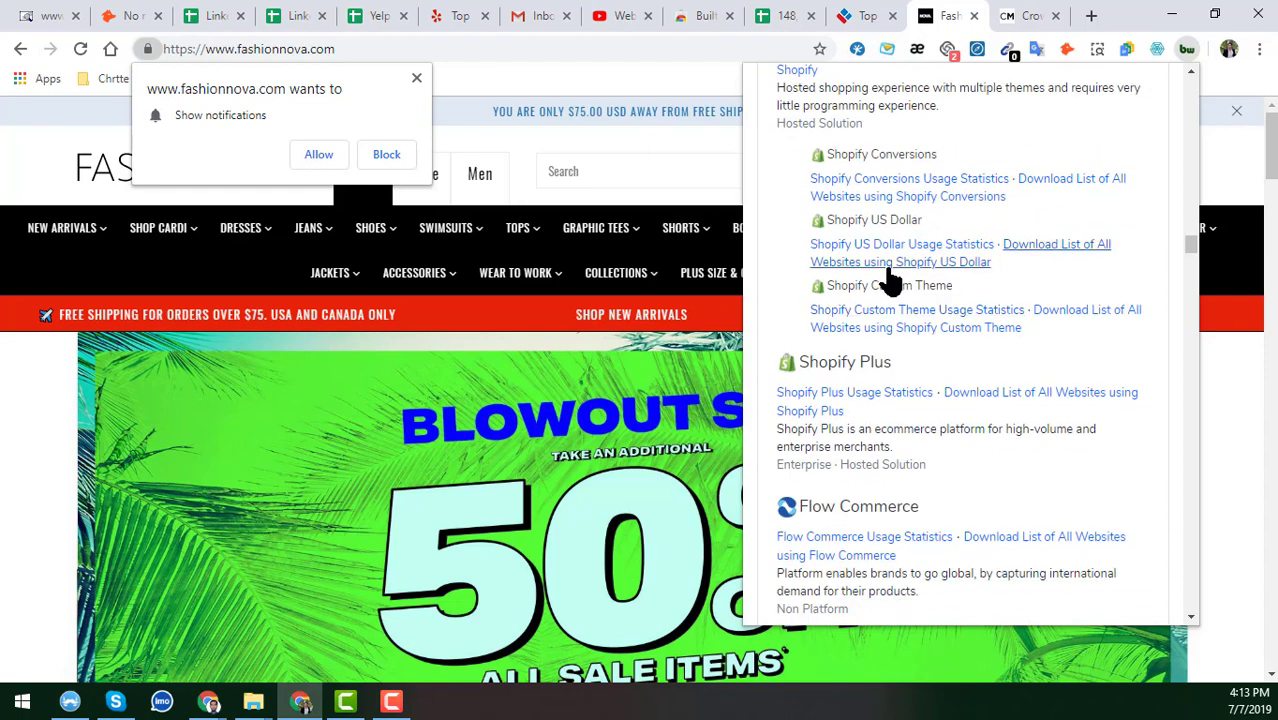
{"action": "scroll", "coordinate": [887, 337], "scroll_direction": "up", "scroll_amount": 4}
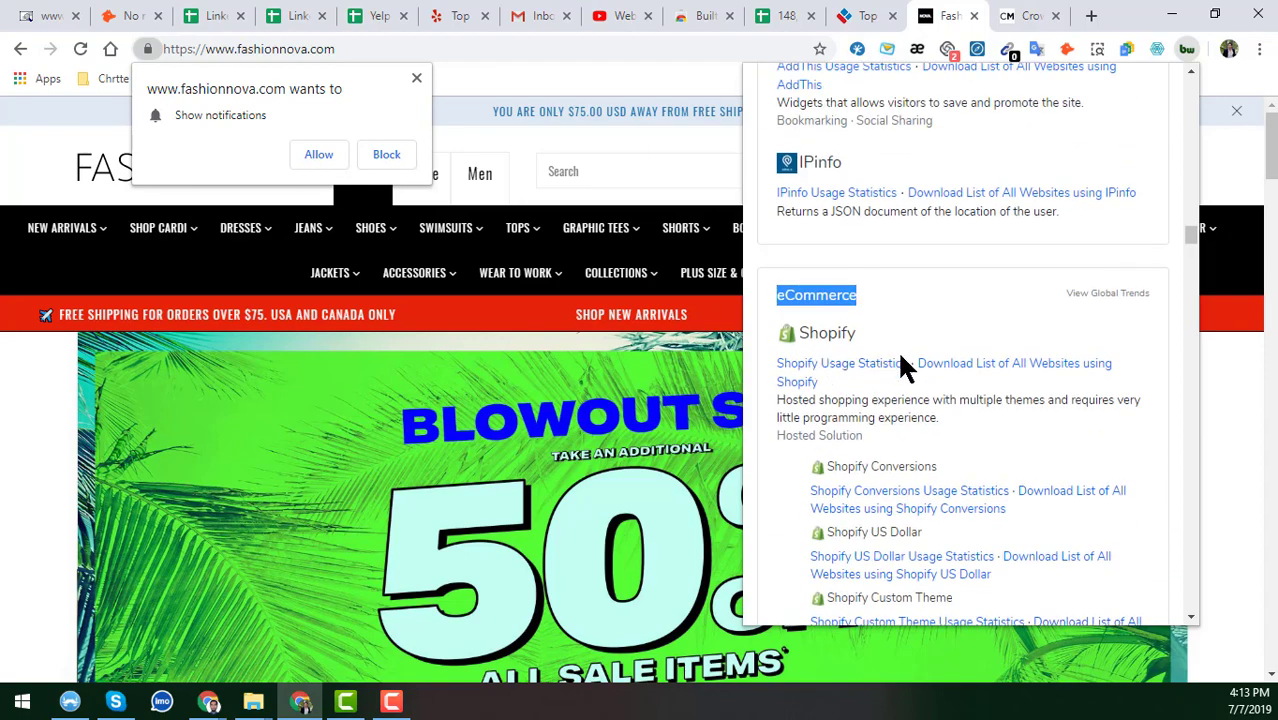
{"action": "scroll", "coordinate": [900, 360], "scroll_direction": "down", "scroll_amount": 2}
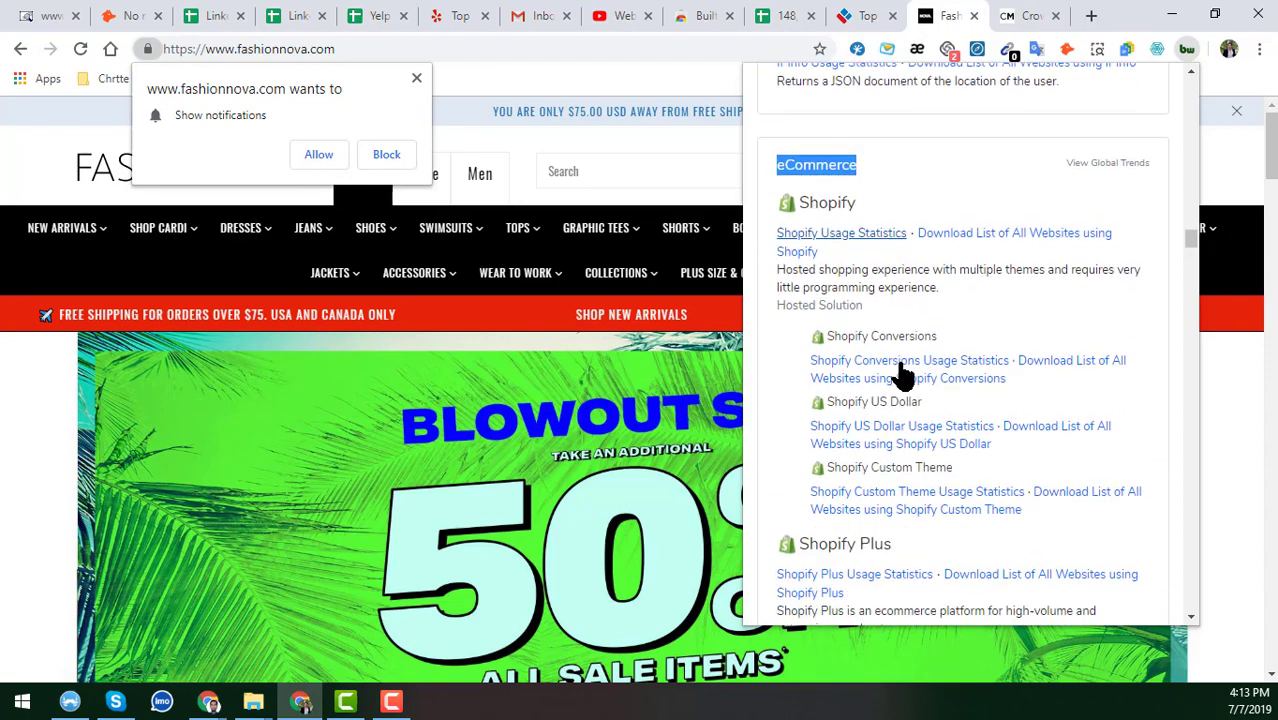
Browse the CrowdMade homepage on the crowdmade.com tab
{"action": "left_click", "coordinate": [1040, 16]}
{"action": "scroll", "coordinate": [551, 335], "scroll_direction": "down", "scroll_amount": 2}
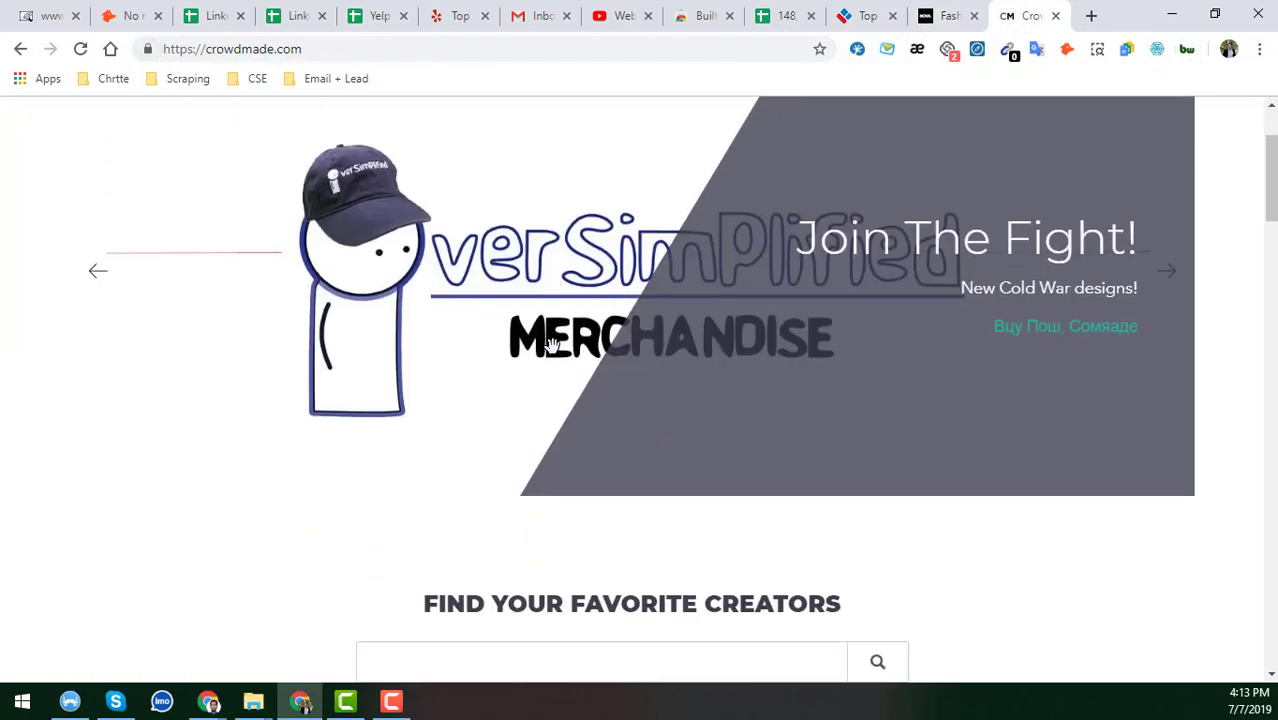
{"action": "scroll", "coordinate": [560, 350], "scroll_direction": "down", "scroll_amount": 2}
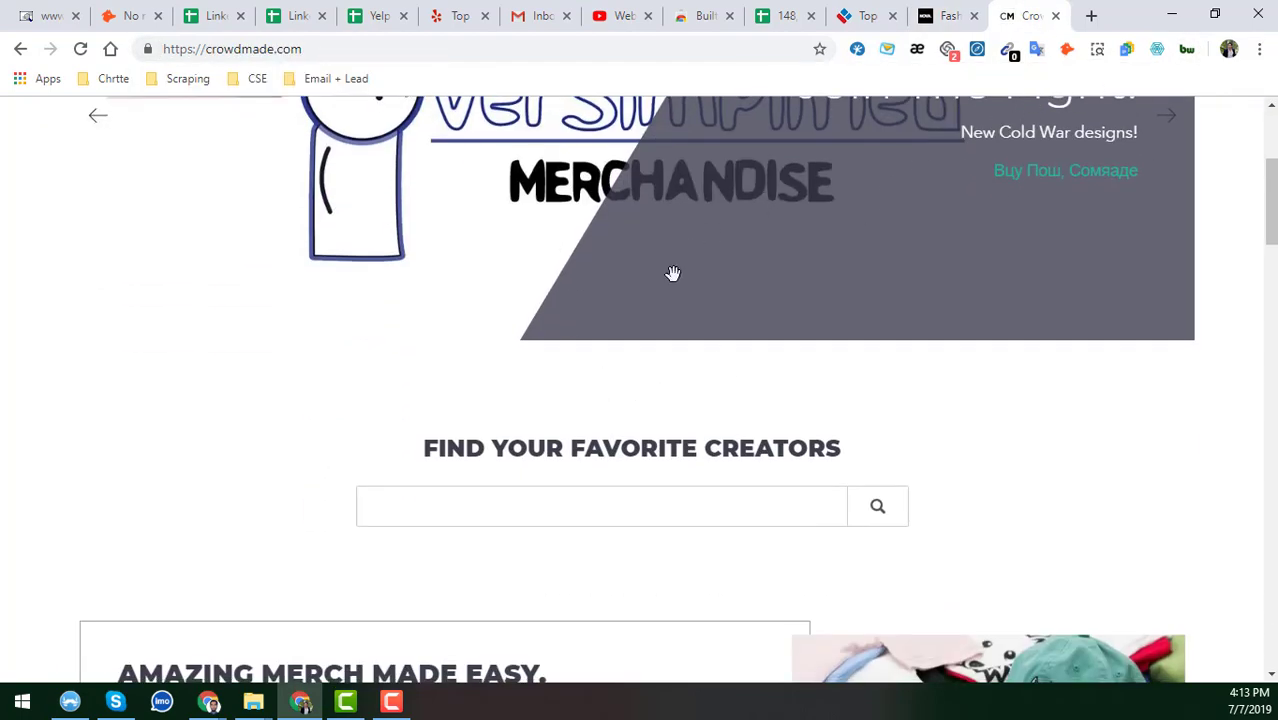
{"action": "scroll", "coordinate": [628, 323], "scroll_direction": "up", "scroll_amount": 4}
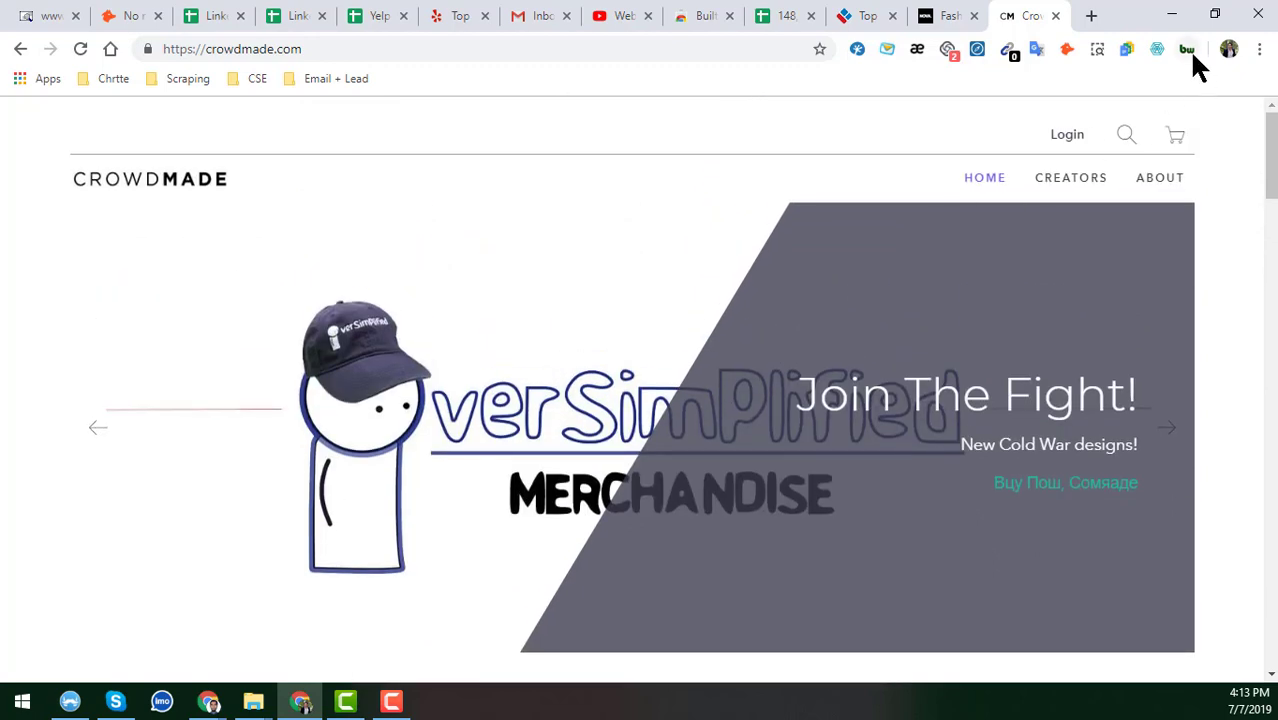
Run BuiltWith on crowdmade.com to find Shopify, Shopify Plus and MailChimp for Shopify under eCommerce
{"action": "left_click", "coordinate": [1188, 50]}
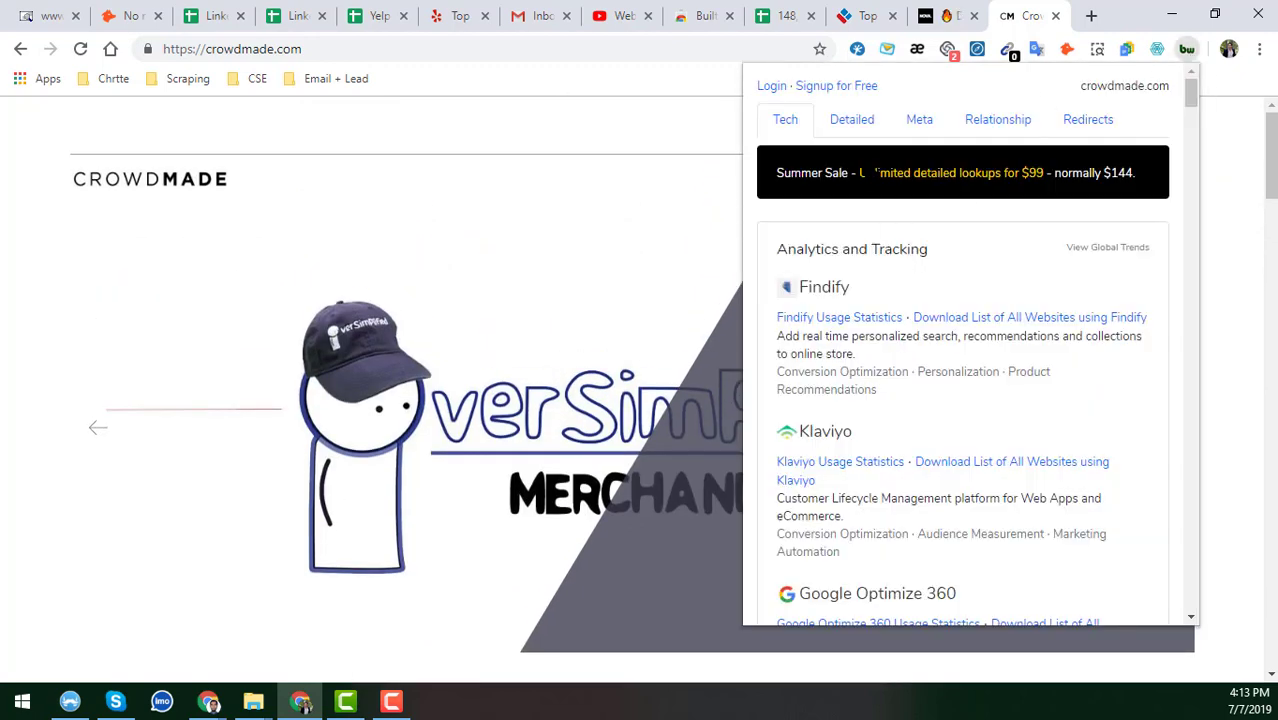
{"action": "scroll", "coordinate": [856, 419], "scroll_direction": "down", "scroll_amount": 7}
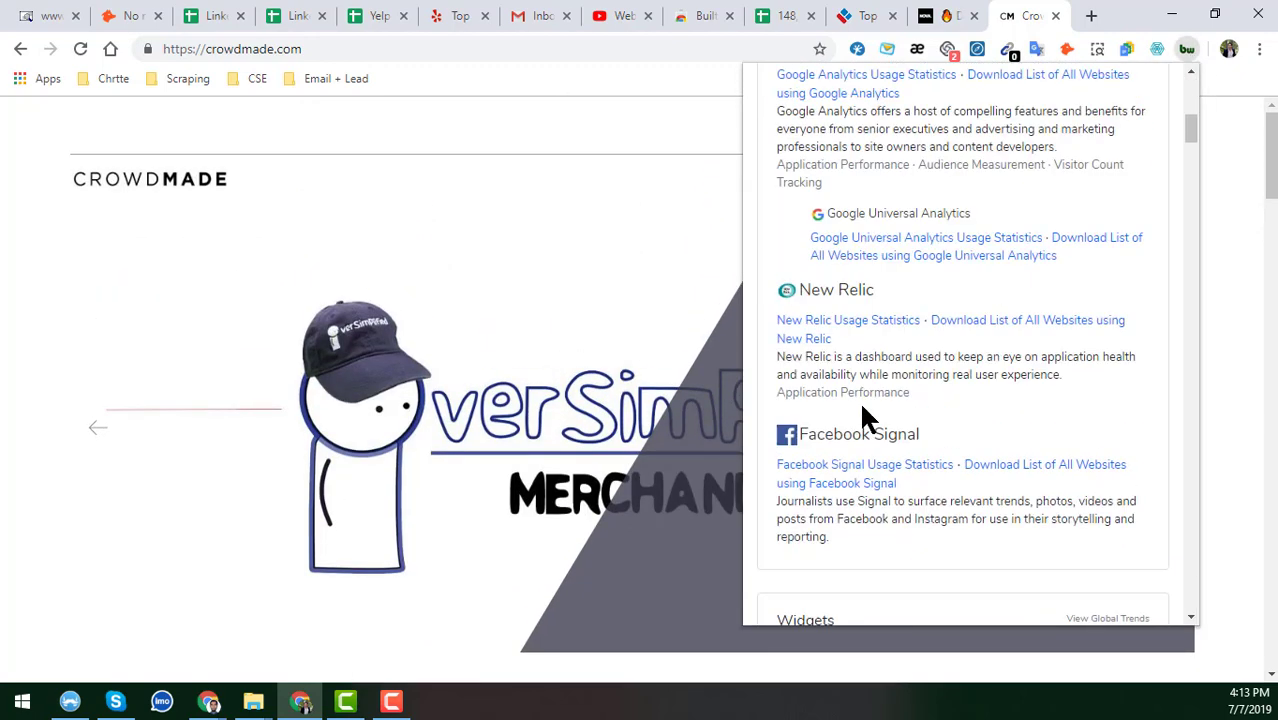
{"action": "scroll", "coordinate": [866, 418], "scroll_direction": "down", "scroll_amount": 10}
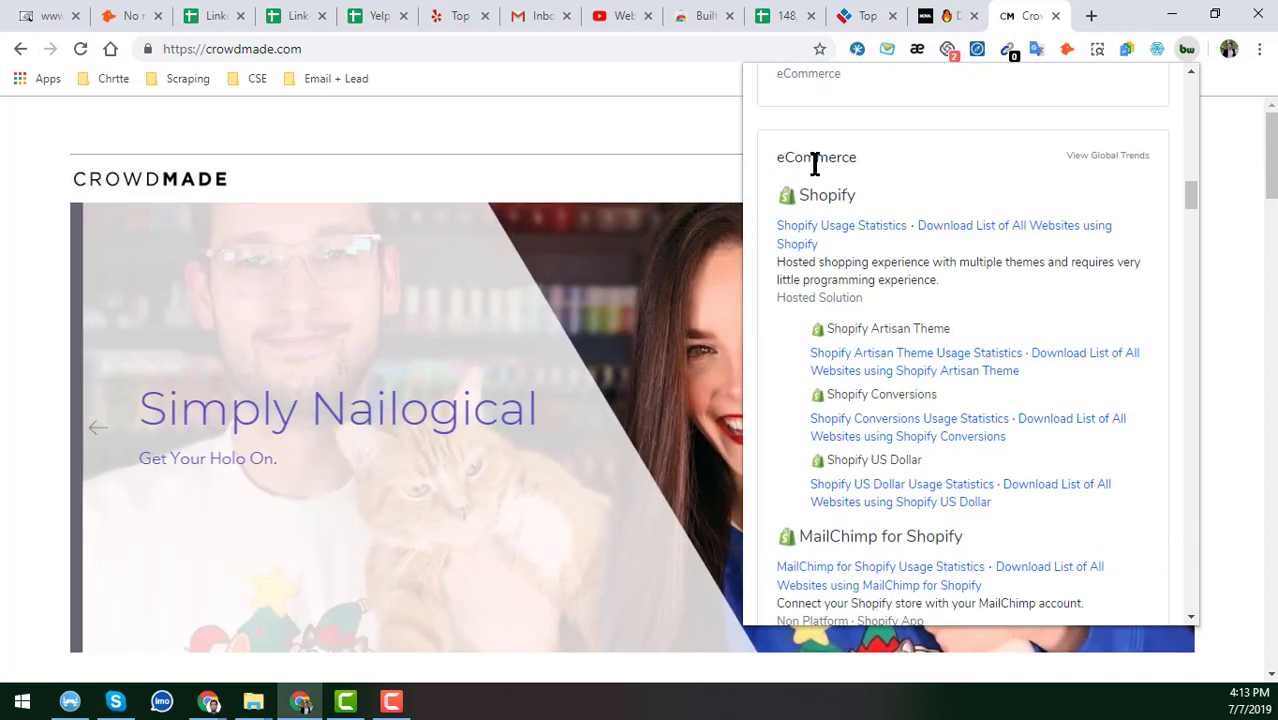
{"action": "scroll", "coordinate": [870, 390], "scroll_direction": "down", "scroll_amount": 2}
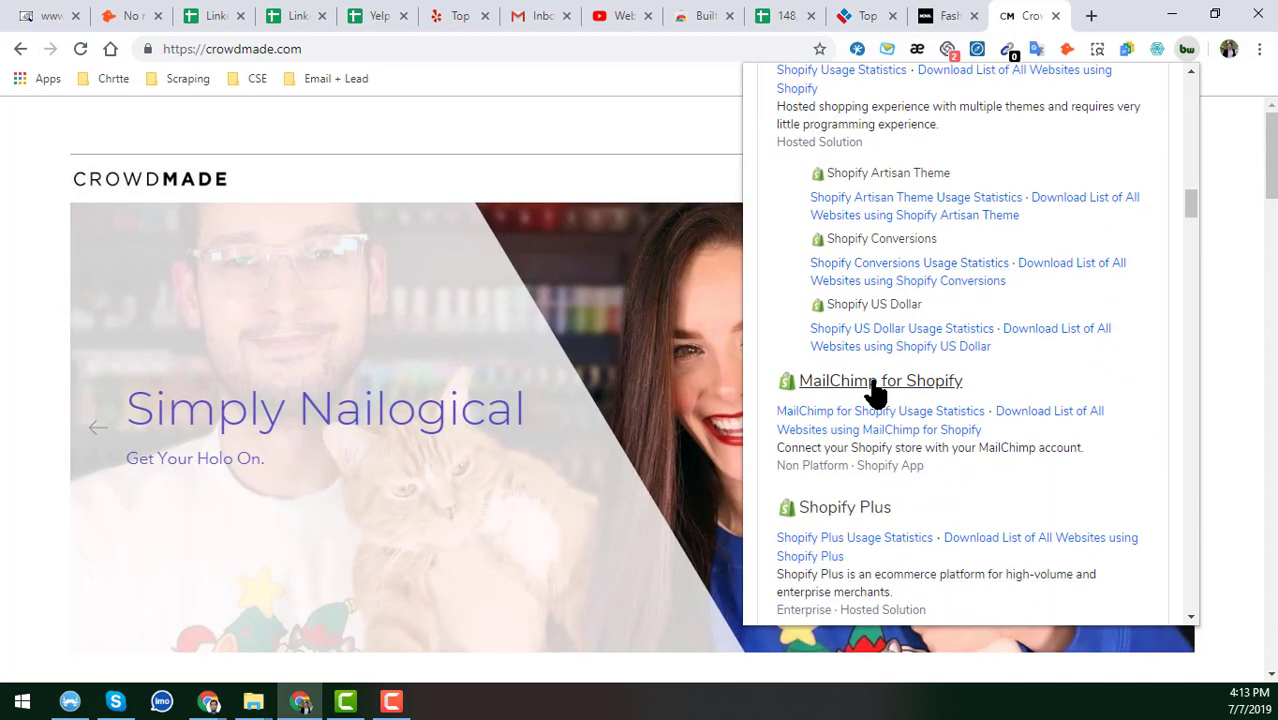
{"action": "scroll", "coordinate": [900, 420], "scroll_direction": "up", "scroll_amount": 5}
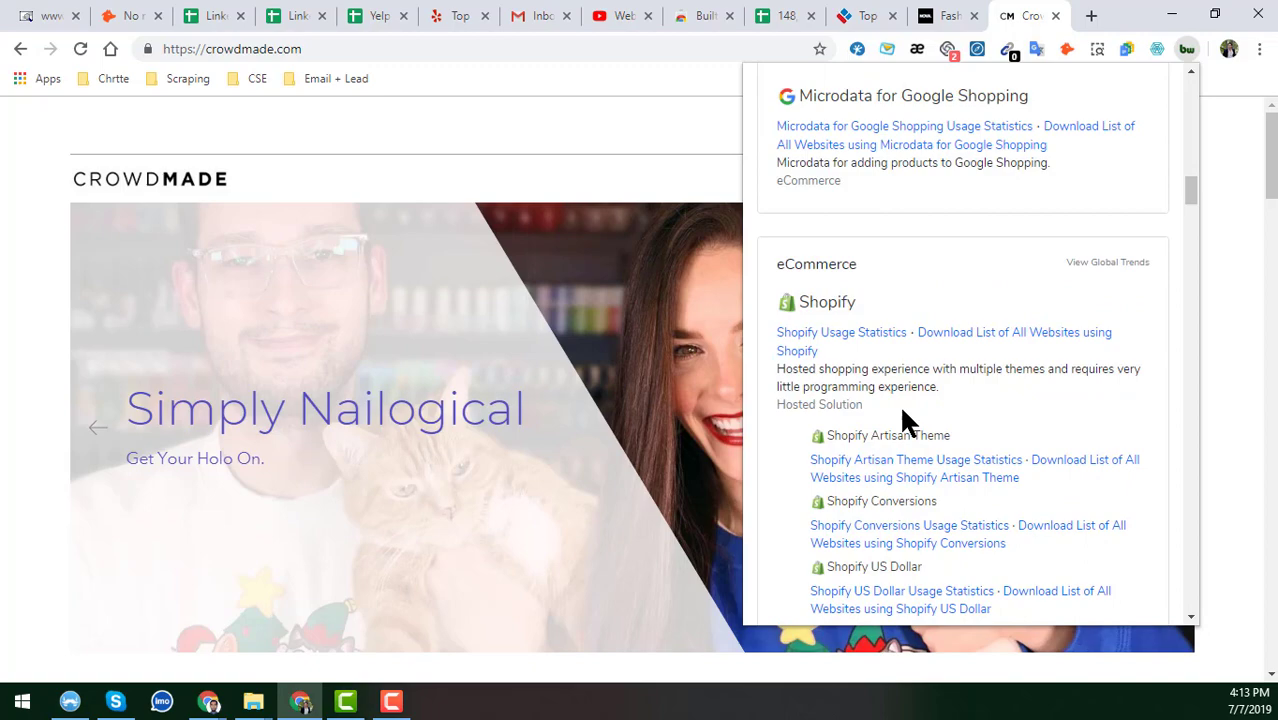
Close the BuiltWith popup and the crowdmade.com and Fashion Nova tabs
{"action": "left_click", "coordinate": [1056, 16]}
{"action": "left_click", "coordinate": [1056, 16]}
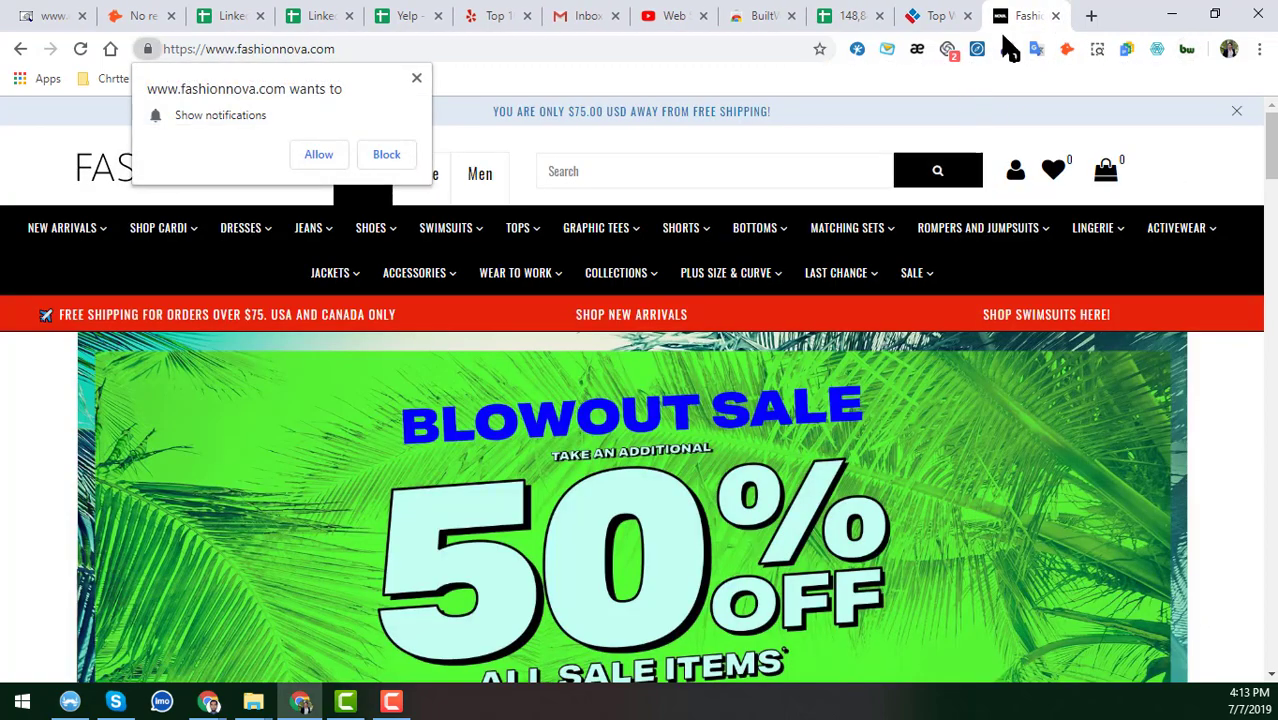
{"action": "left_click", "coordinate": [1056, 16]}
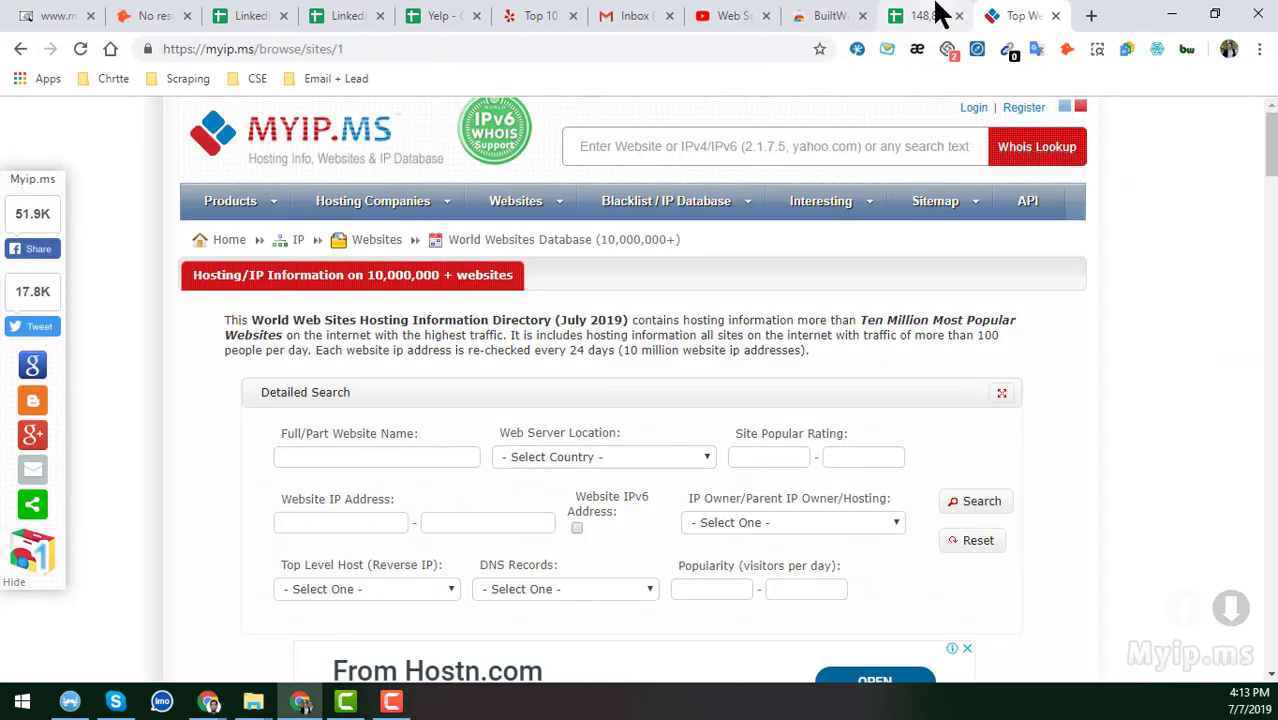
Check the reddressboutique.com entry and the 148,843 title, leaving it unchanged, then go to myip.ms
{"action": "left_click", "coordinate": [941, 15]}
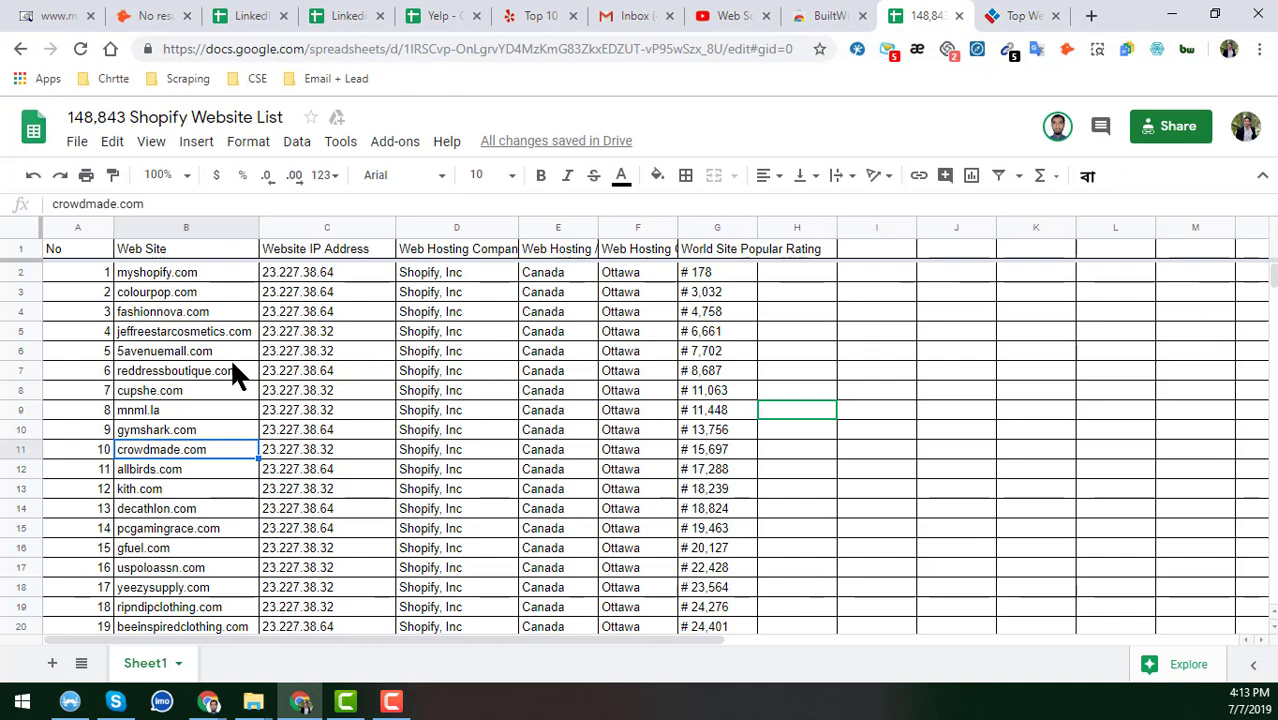
{"action": "left_click", "coordinate": [230, 368]}
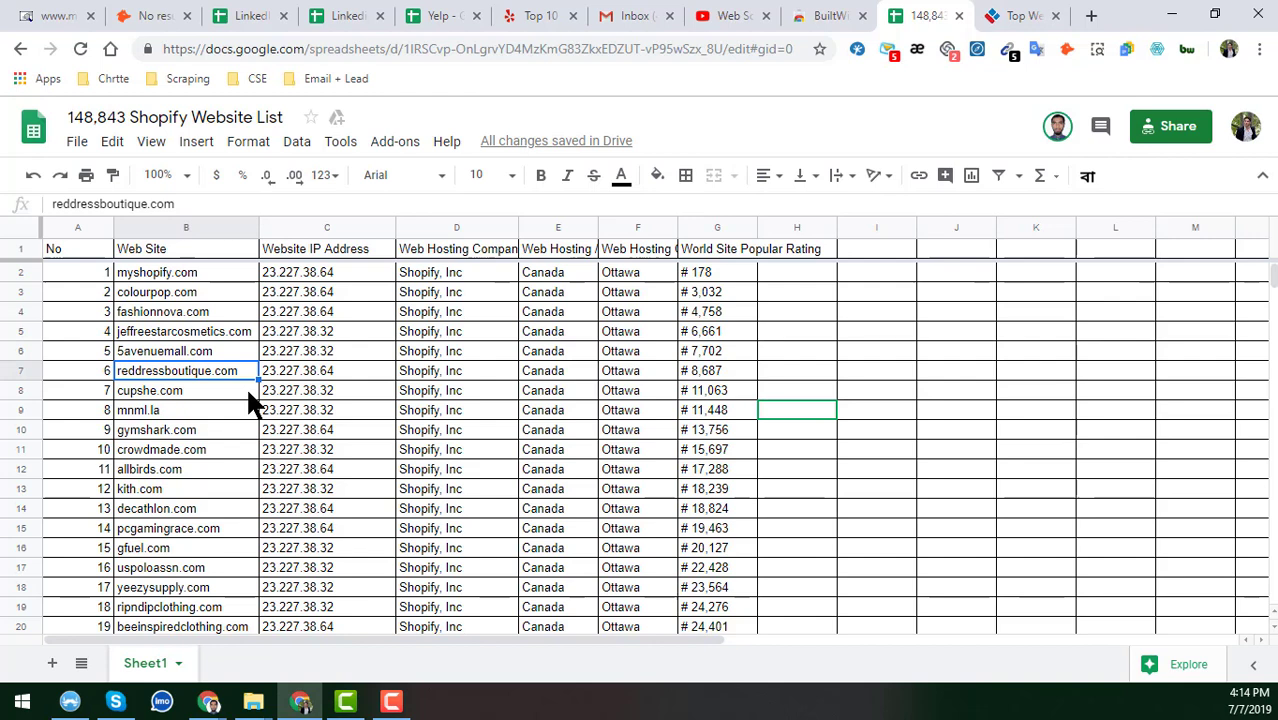
{"action": "left_click", "coordinate": [92, 120]}
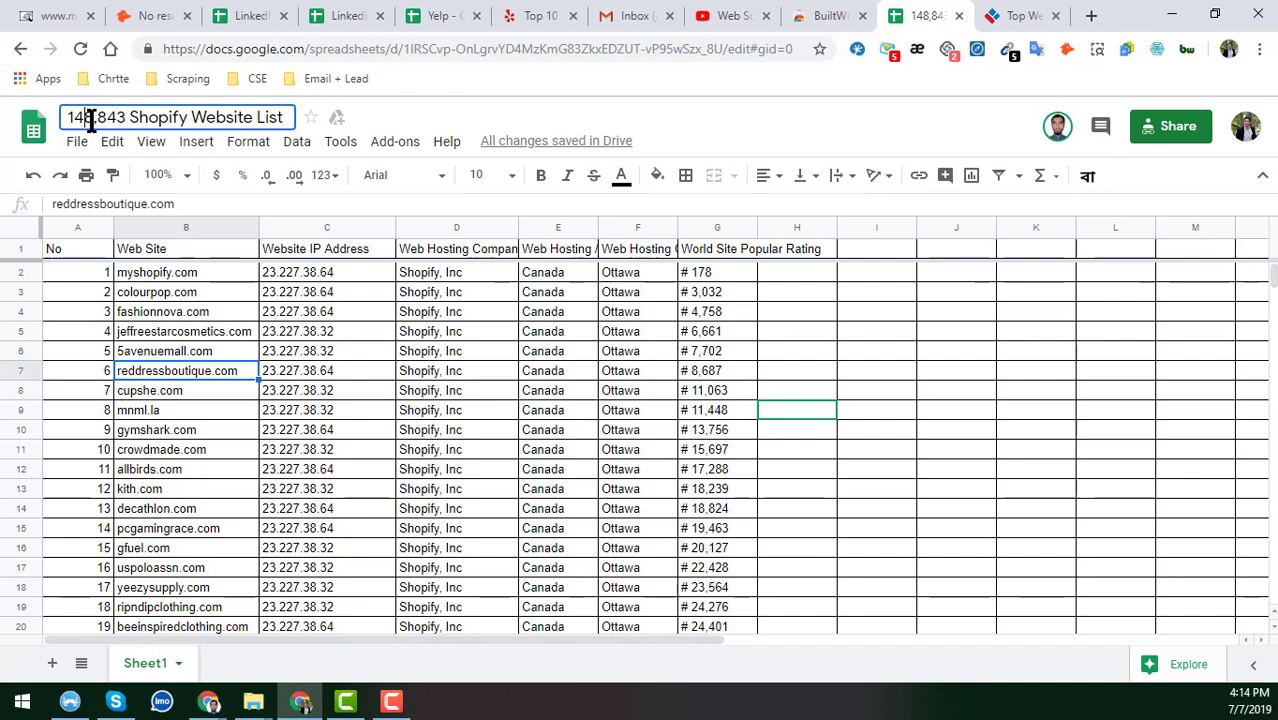
{"action": "double_click", "coordinate": [77, 117]}
{"action": "key", "text": "Left"}
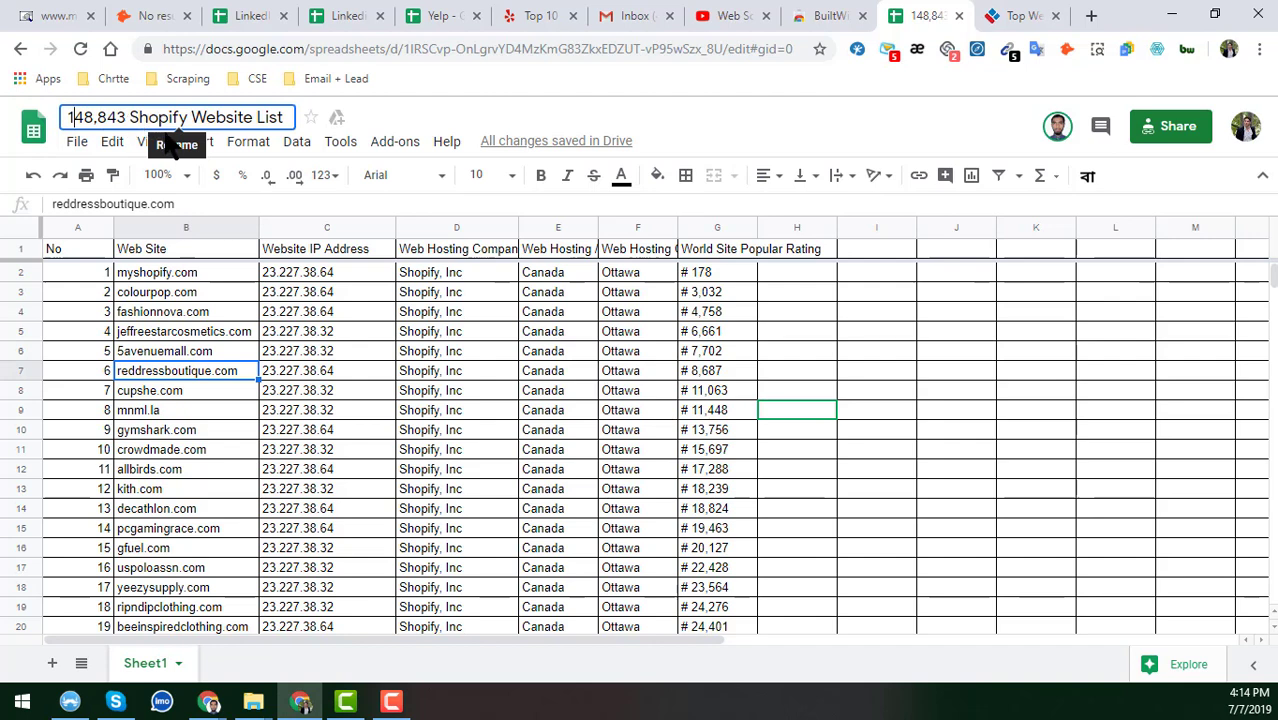
{"action": "left_click", "coordinate": [236, 277]}
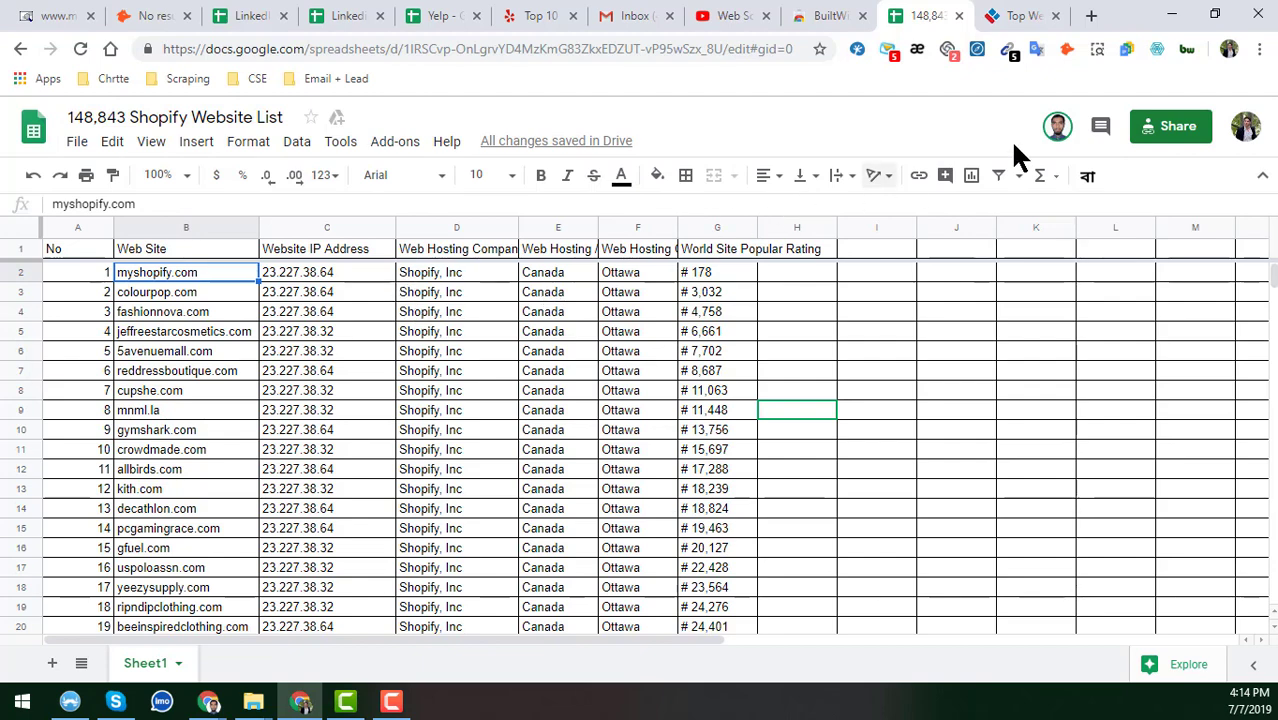
{"action": "left_click", "coordinate": [1015, 15]}
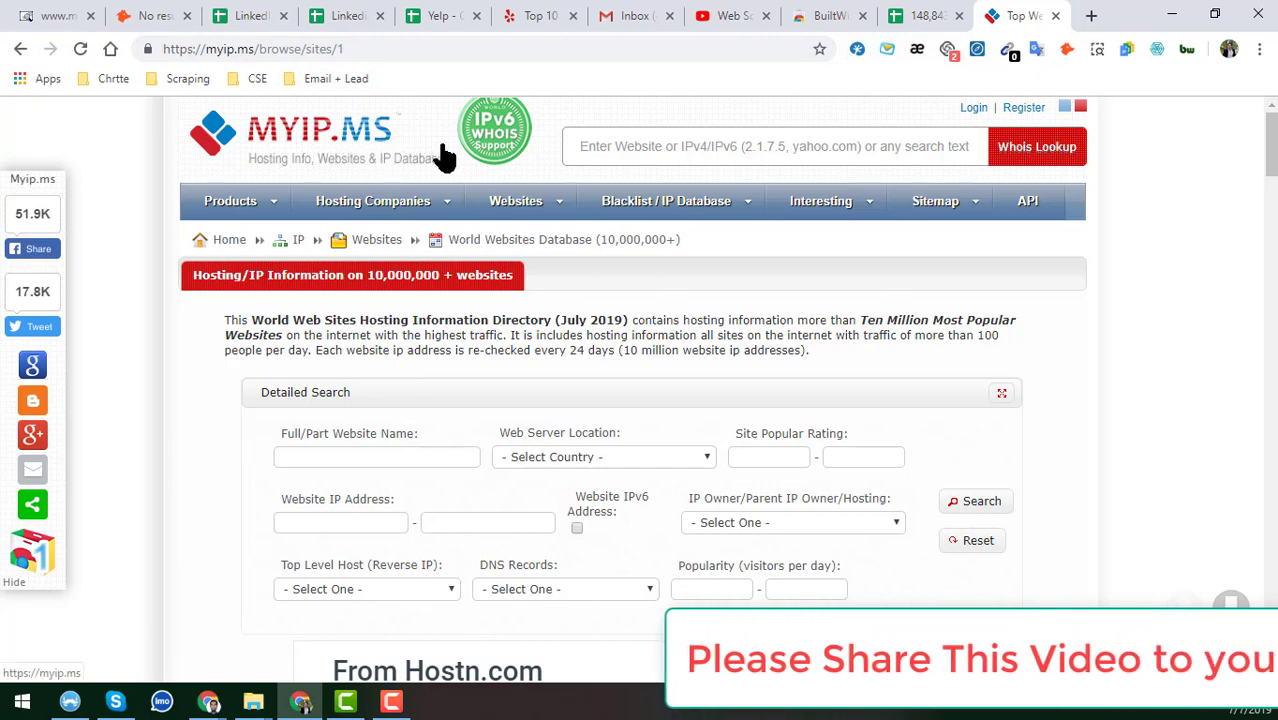
{"action": "scroll", "coordinate": [663, 438], "scroll_direction": "down", "scroll_amount": 2}
{"action": "scroll", "coordinate": [650, 432], "scroll_direction": "down", "scroll_amount": 3}
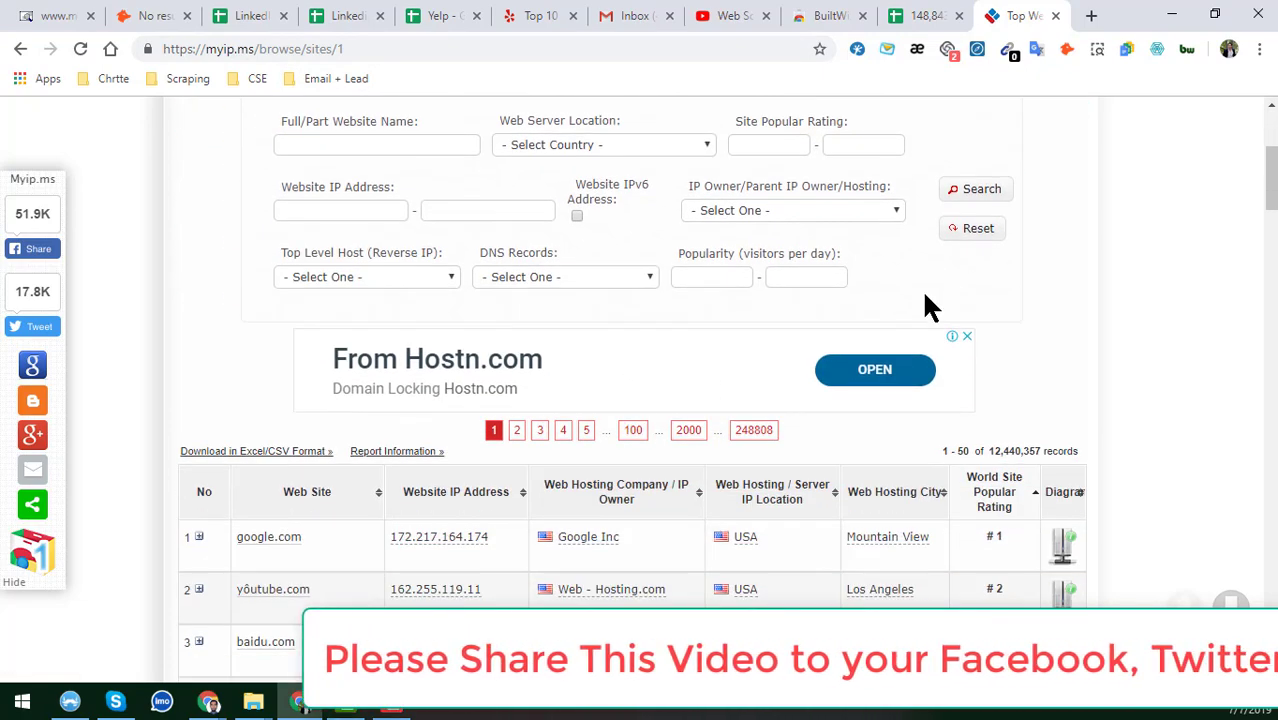
{"action": "scroll", "coordinate": [500, 352], "scroll_direction": "down", "scroll_amount": 2}
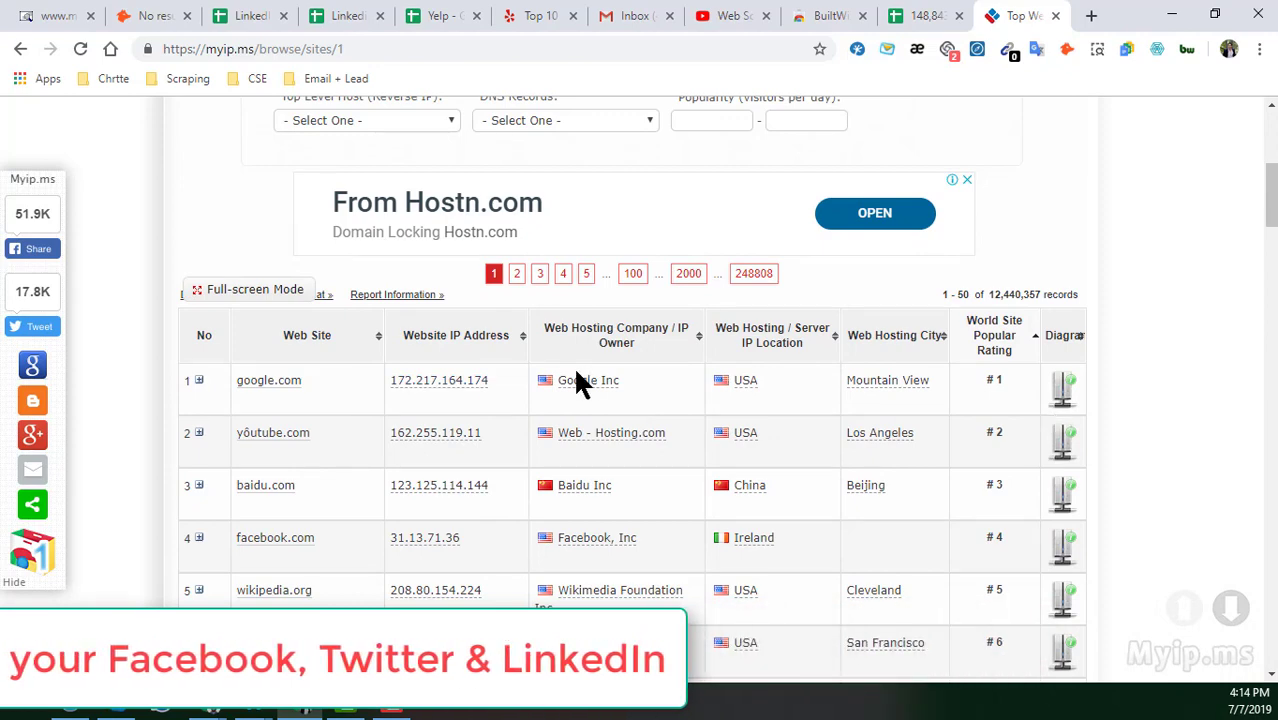
{"action": "scroll", "coordinate": [706, 376], "scroll_direction": "down", "scroll_amount": 2}
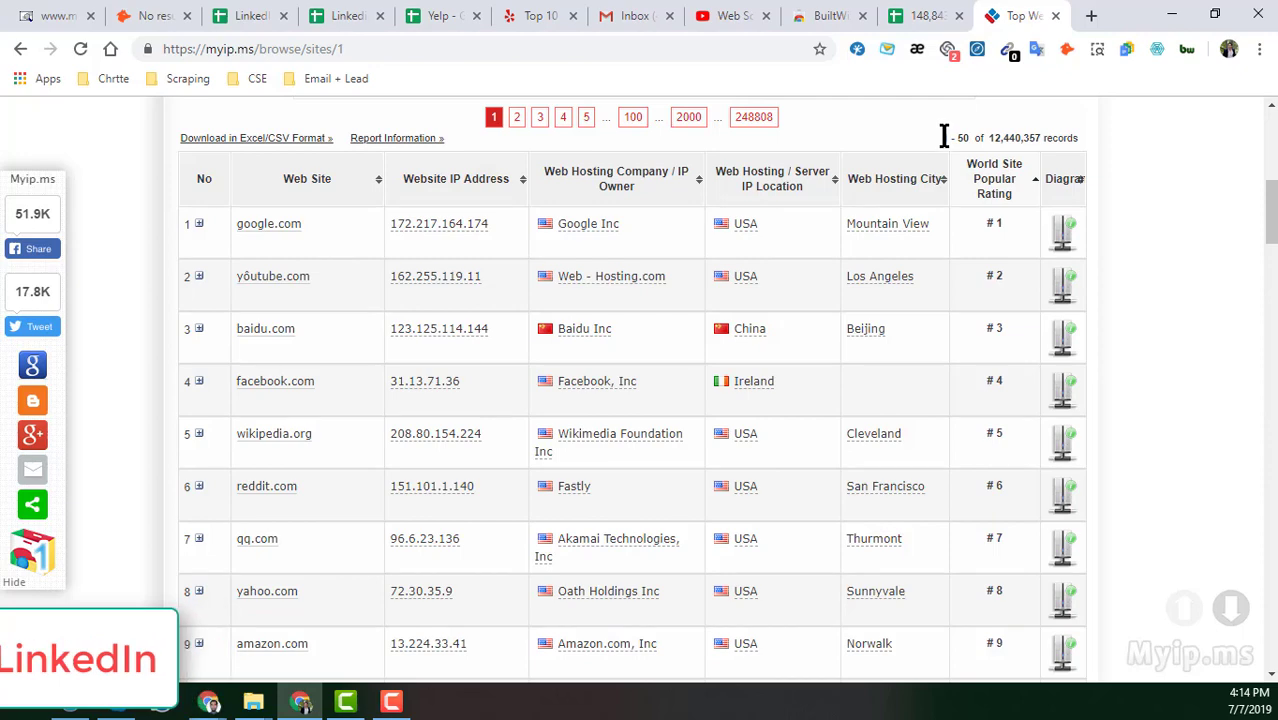
{"action": "left_click_drag", "start_coordinate": [942, 138], "coordinate": [1075, 190]}
{"action": "scroll", "coordinate": [927, 322], "scroll_direction": "up", "scroll_amount": 6}
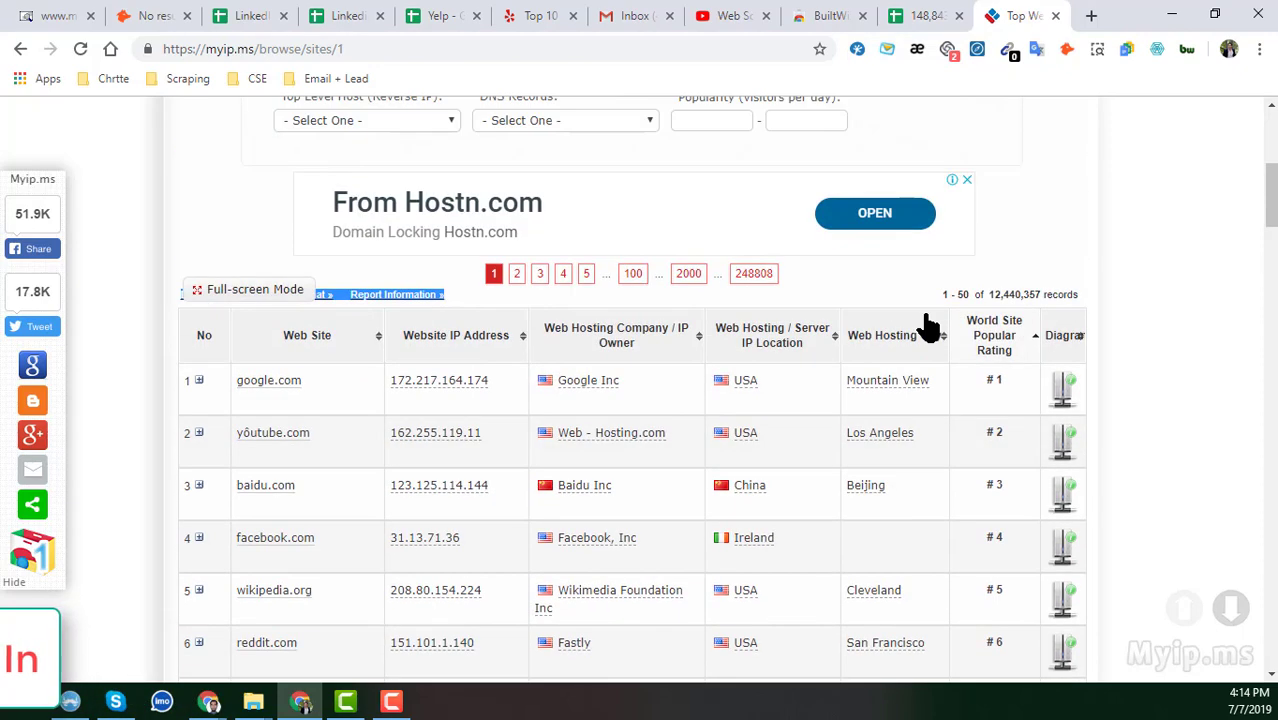
{"action": "scroll", "coordinate": [925, 322], "scroll_direction": "up", "scroll_amount": 1}
{"action": "scroll", "coordinate": [884, 359], "scroll_direction": "down", "scroll_amount": 2}
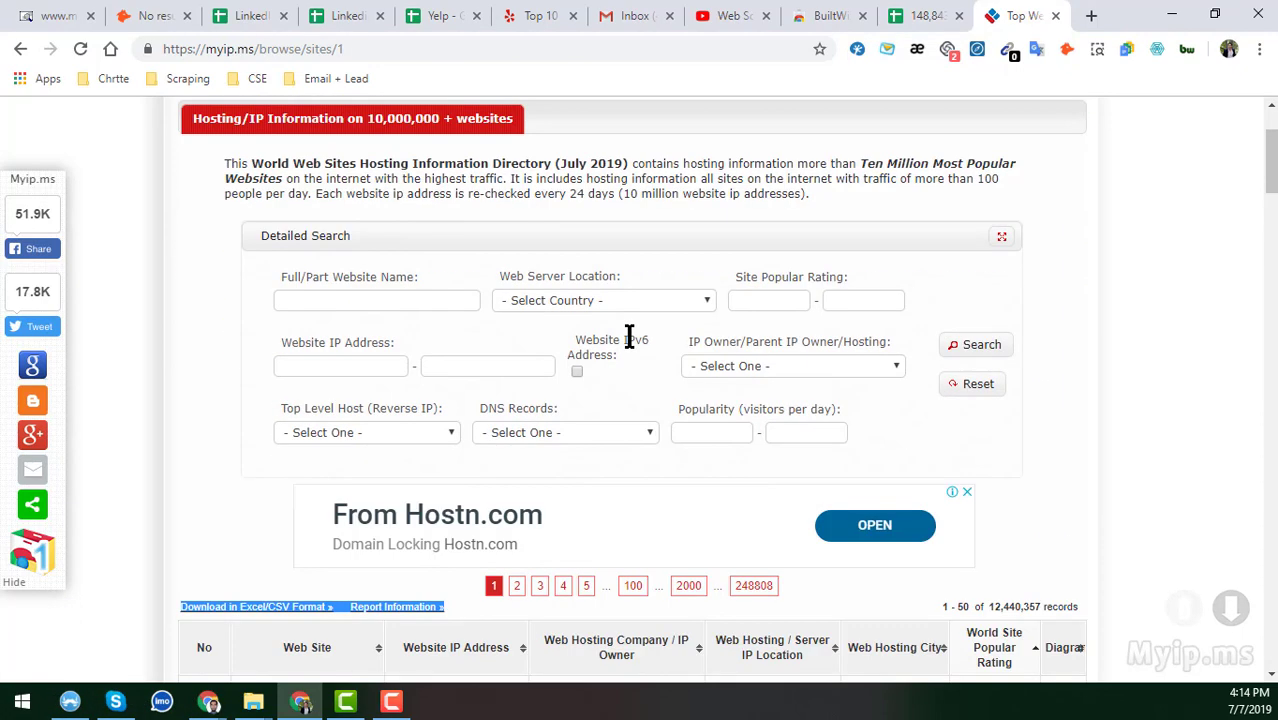
{"action": "scroll", "coordinate": [726, 411], "scroll_direction": "down", "scroll_amount": 2}
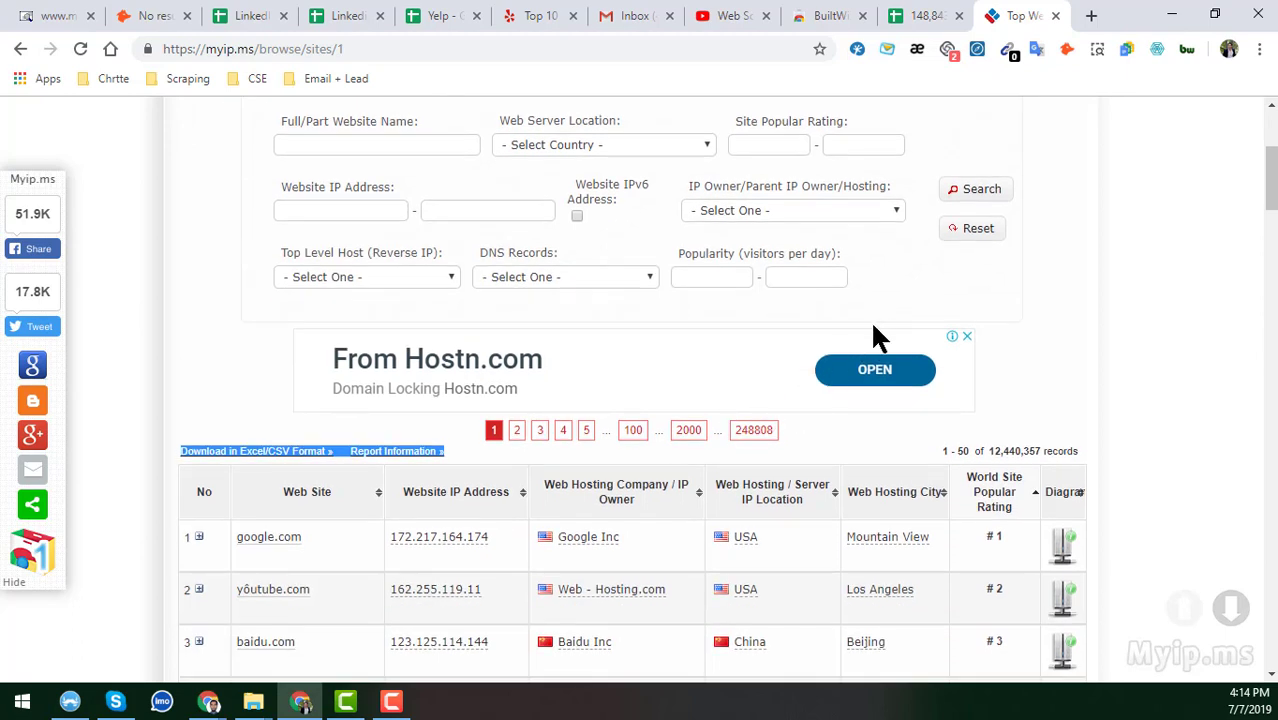
Filter the myip.ms website search to IP owner Shopify, Inc and run it
{"action": "left_click", "coordinate": [842, 210]}
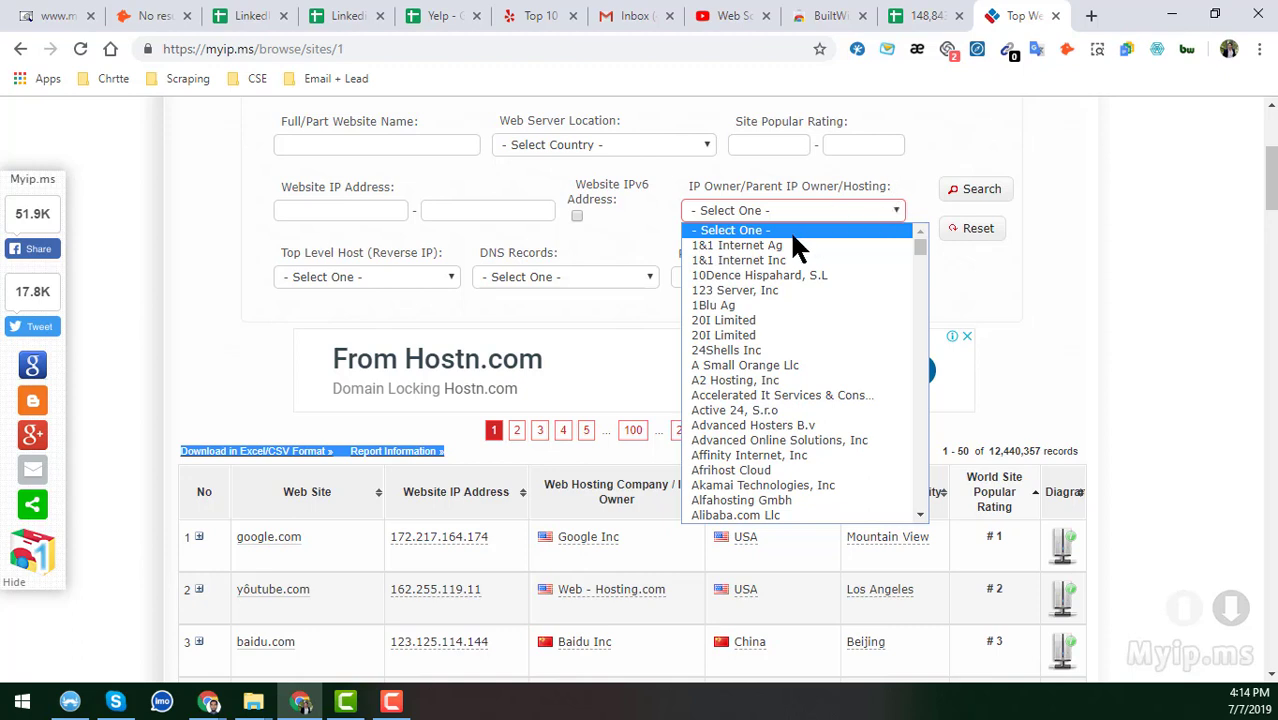
{"action": "type", "text": "sho"}
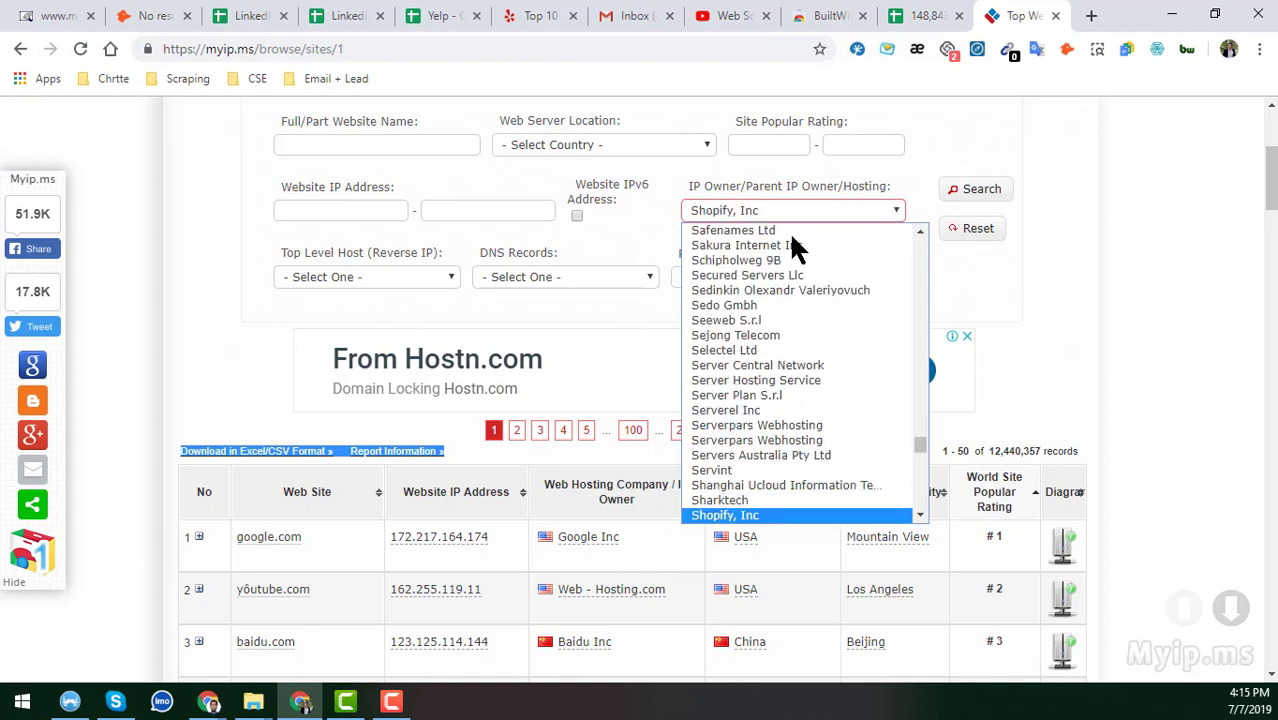
{"action": "left_click", "coordinate": [761, 515]}
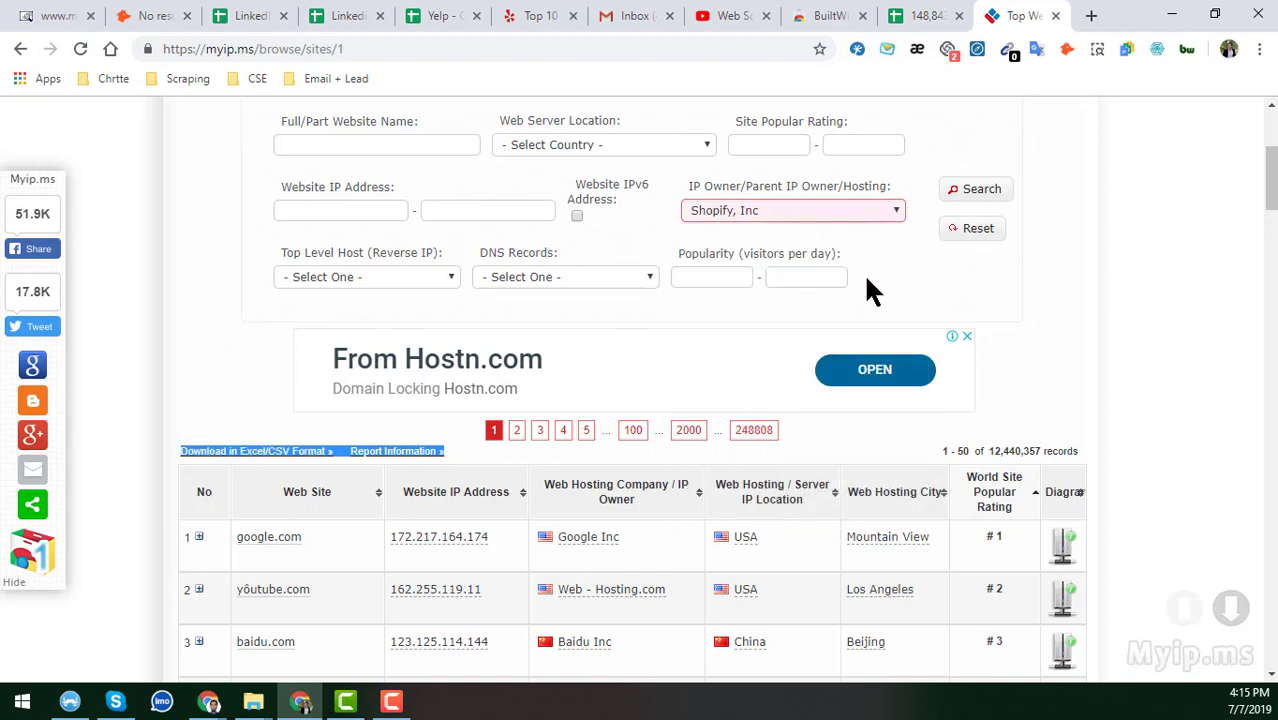
{"action": "left_click", "coordinate": [981, 193]}
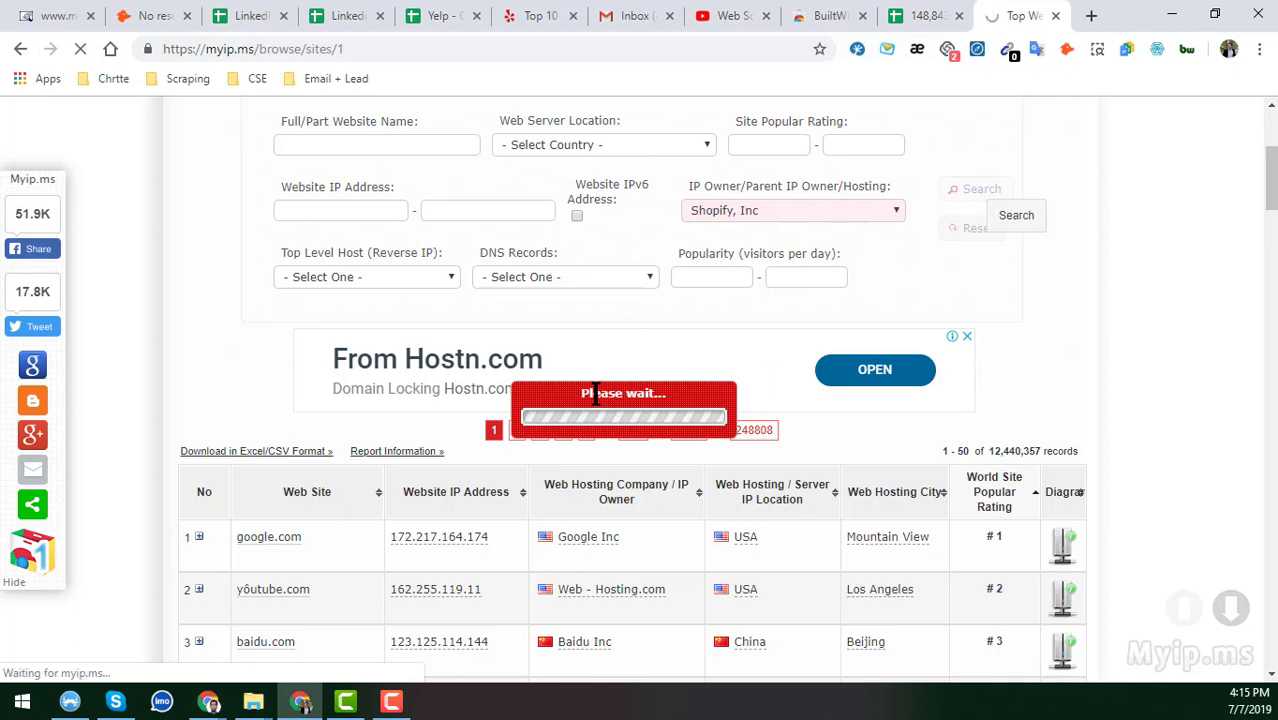
{"action": "scroll", "coordinate": [620, 410], "scroll_direction": "down", "scroll_amount": 2}
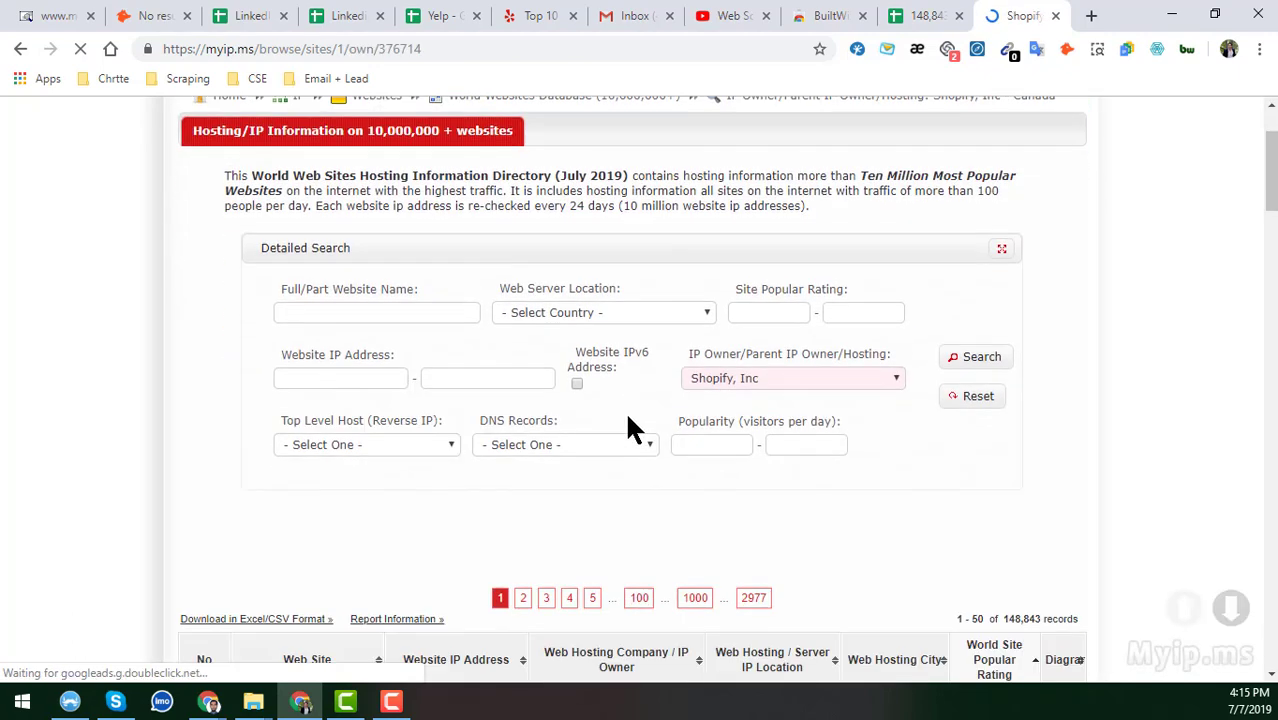
{"action": "scroll", "coordinate": [656, 420], "scroll_direction": "down", "scroll_amount": 3}
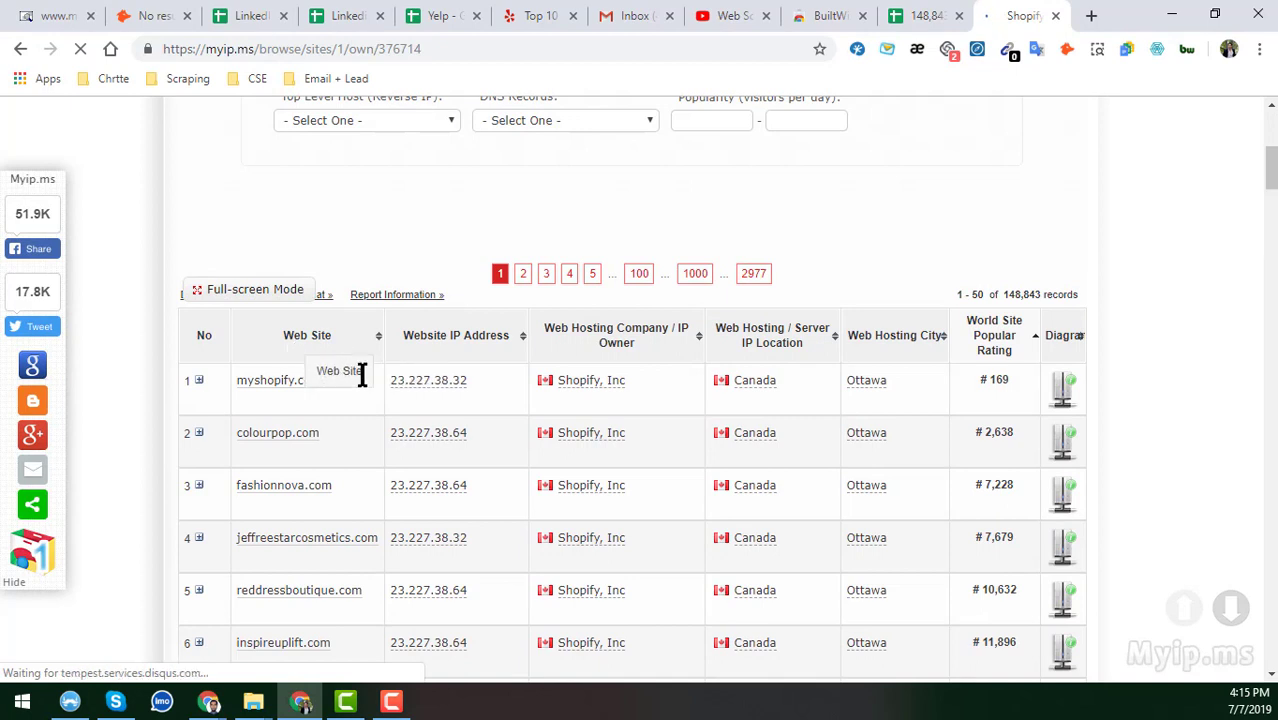
{"action": "scroll", "coordinate": [940, 320], "scroll_direction": "down", "scroll_amount": 1}
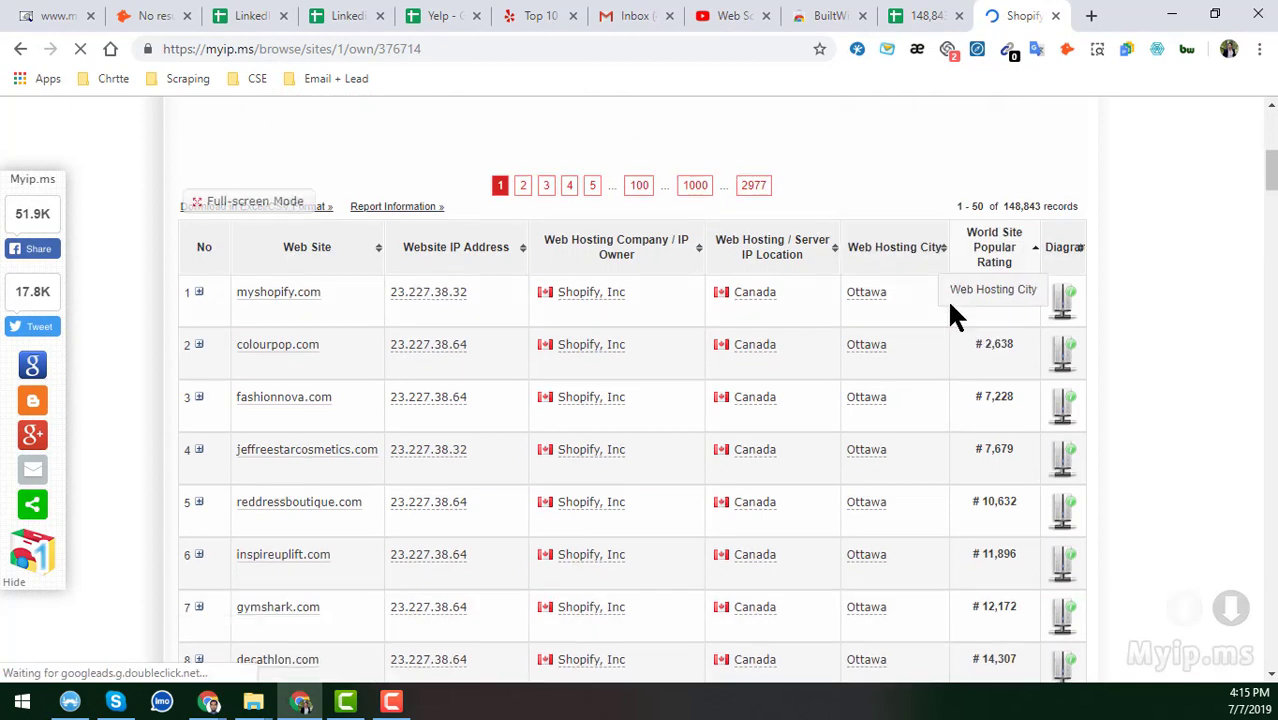
{"action": "scroll", "coordinate": [951, 312], "scroll_direction": "down", "scroll_amount": 1}
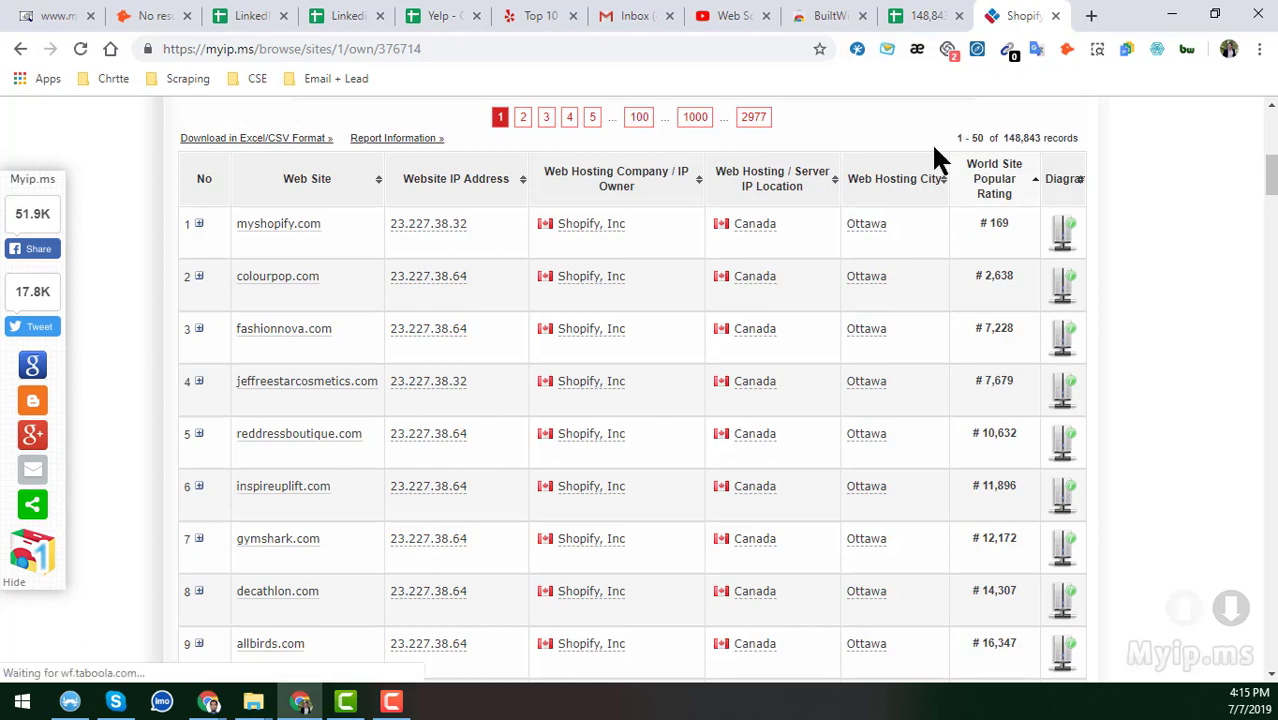
{"action": "triple_click", "coordinate": [978, 138]}
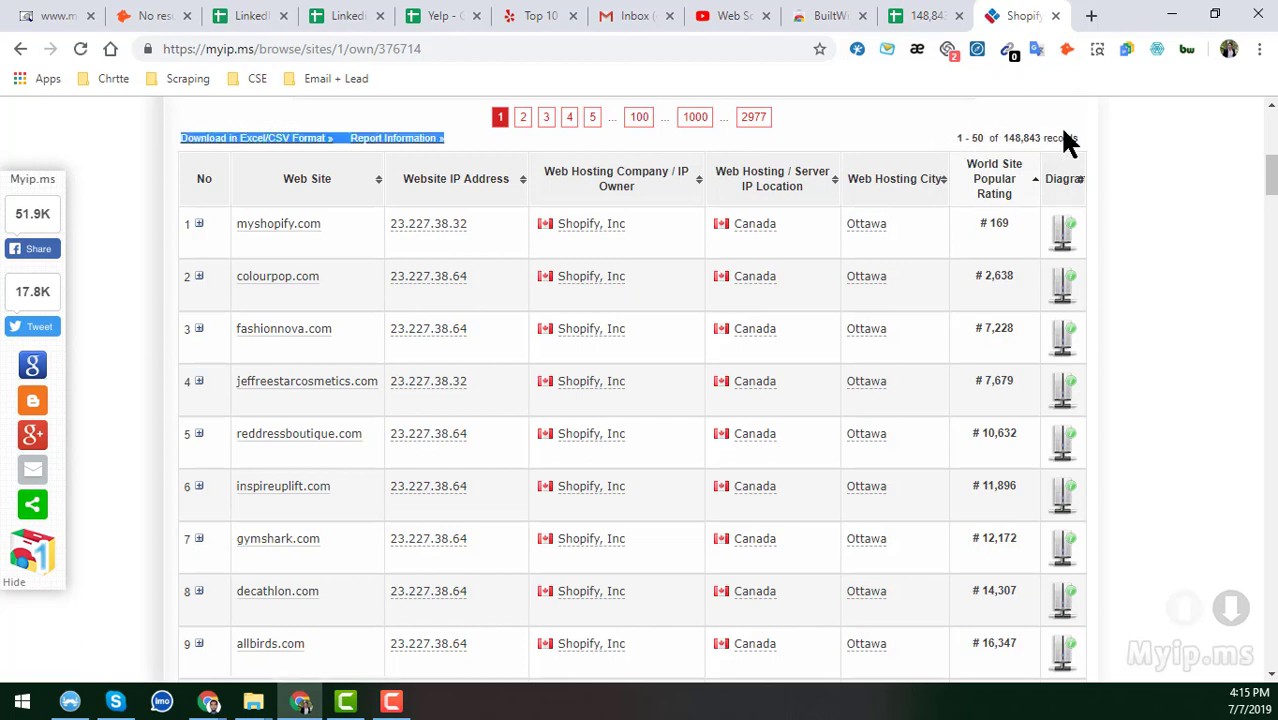
{"action": "scroll", "coordinate": [414, 348], "scroll_direction": "down", "scroll_amount": 17}
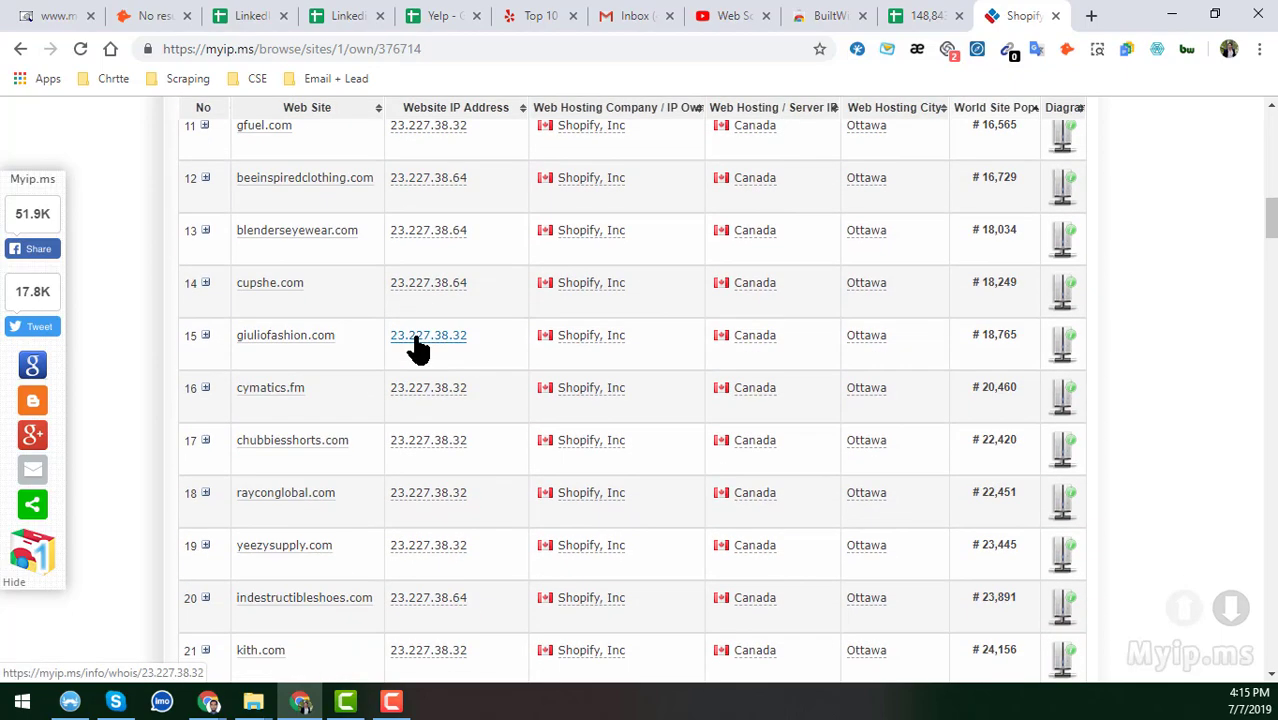
{"action": "scroll", "coordinate": [415, 353], "scroll_direction": "down", "scroll_amount": 6}
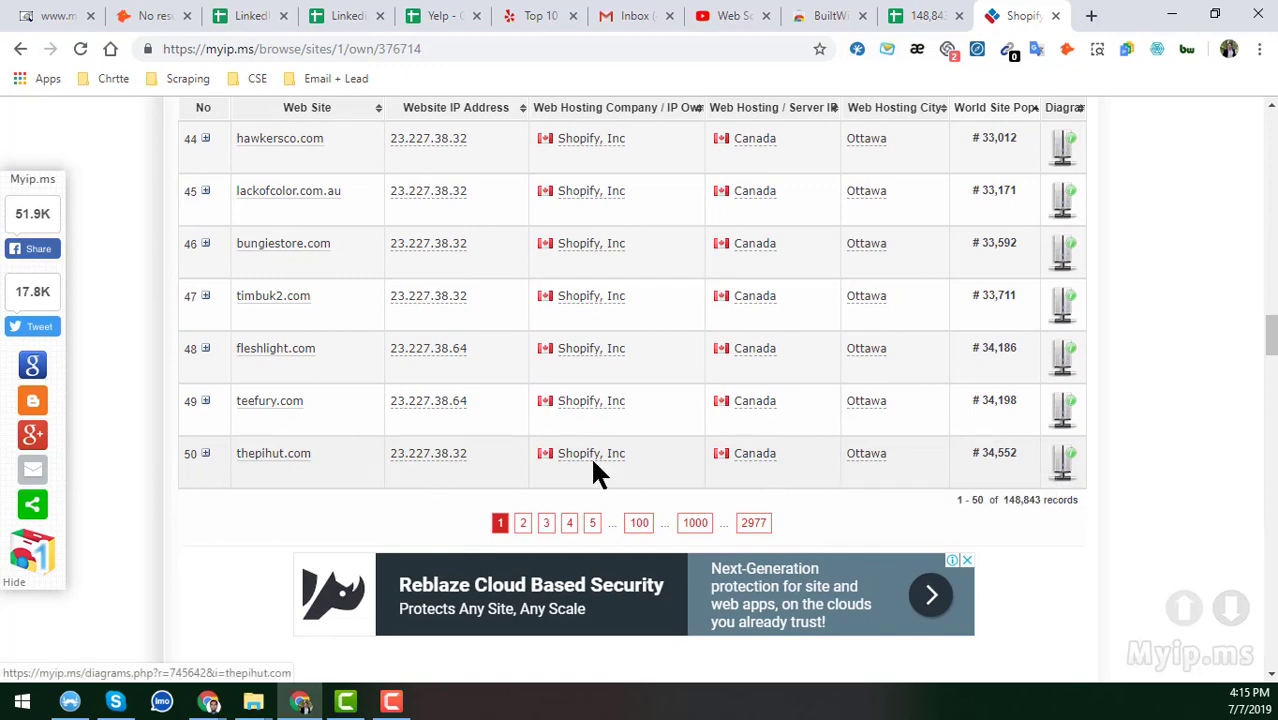
{"action": "scroll", "coordinate": [314, 462], "scroll_direction": "up", "scroll_amount": 8}
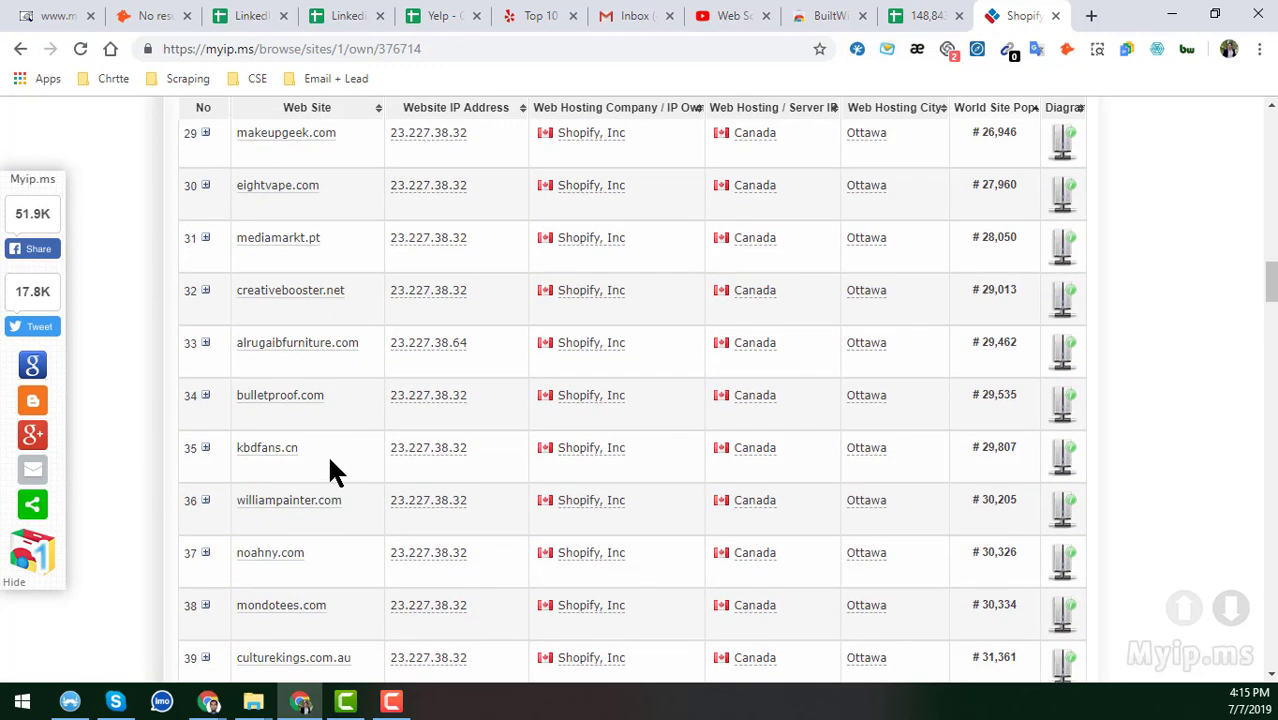
{"action": "scroll", "coordinate": [333, 470], "scroll_direction": "up", "scroll_amount": 7}
{"action": "scroll", "coordinate": [340, 470], "scroll_direction": "down", "scroll_amount": 2}
{"action": "scroll", "coordinate": [345, 474], "scroll_direction": "up", "scroll_amount": 5}
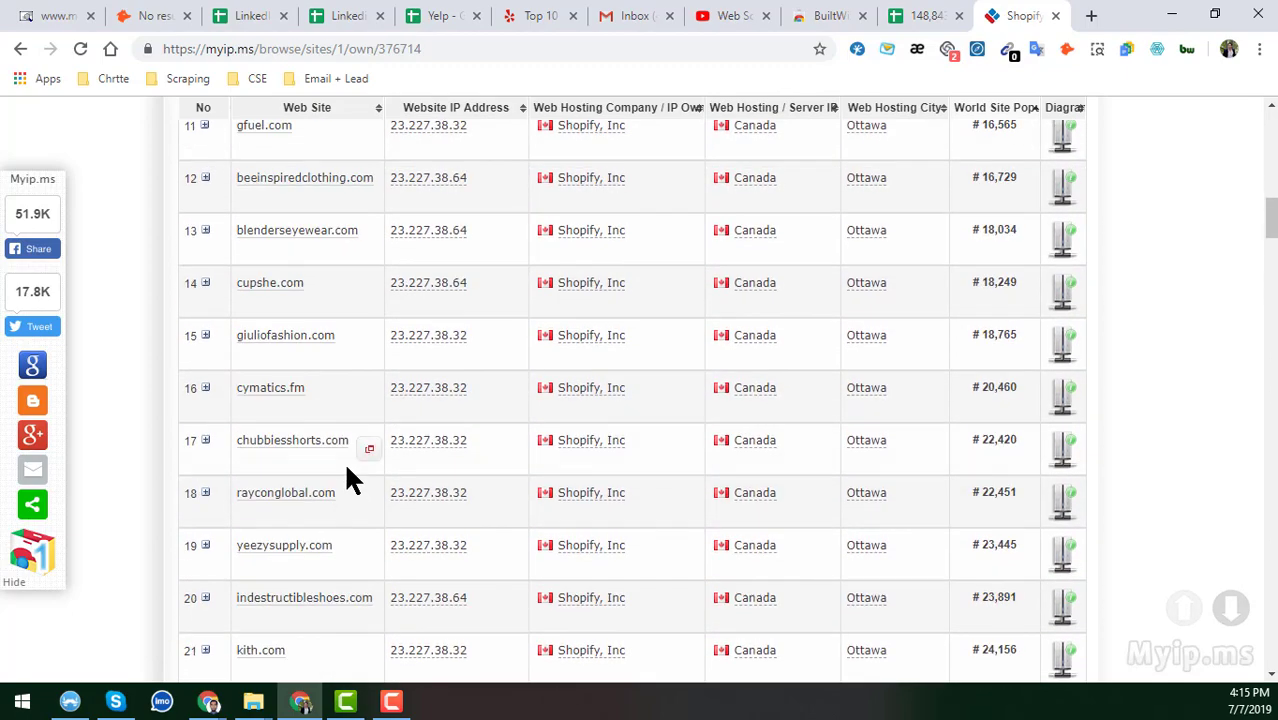
{"action": "scroll", "coordinate": [348, 478], "scroll_direction": "up", "scroll_amount": 10}
{"action": "scroll", "coordinate": [350, 478], "scroll_direction": "down", "scroll_amount": 5}
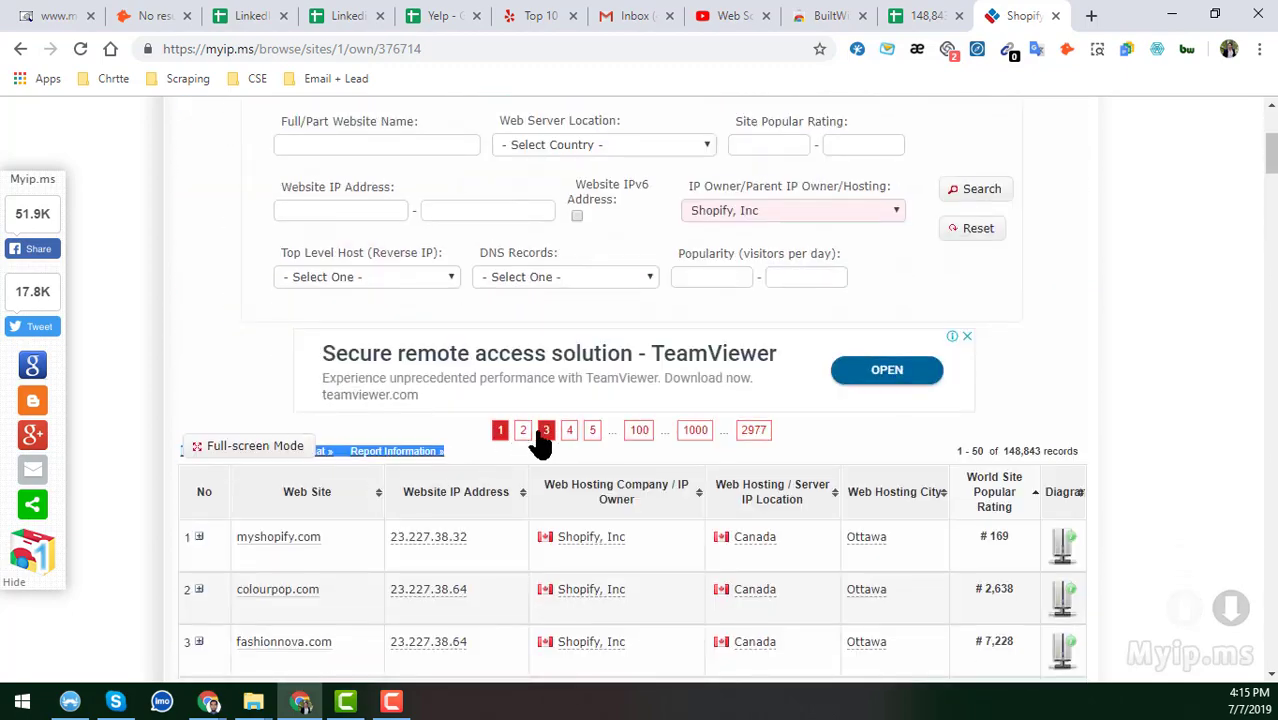
{"action": "left_click", "coordinate": [523, 430]}
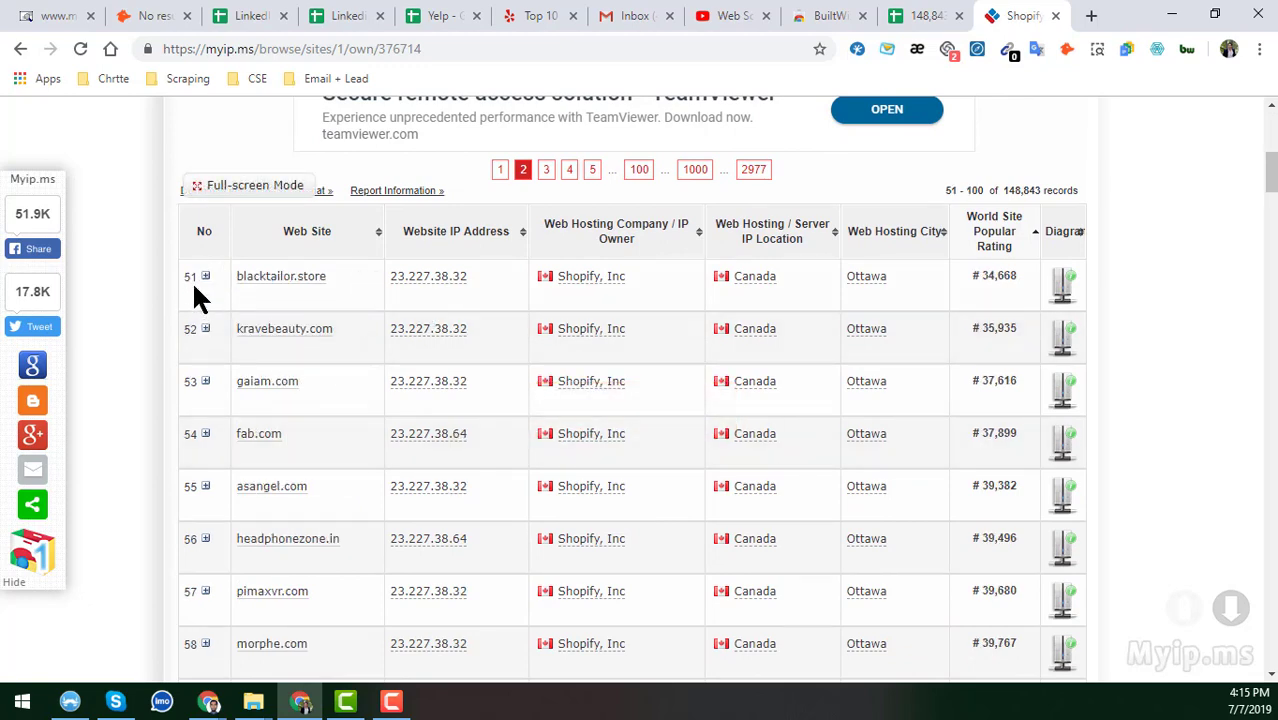
{"action": "scroll", "coordinate": [238, 382], "scroll_direction": "down", "scroll_amount": 20}
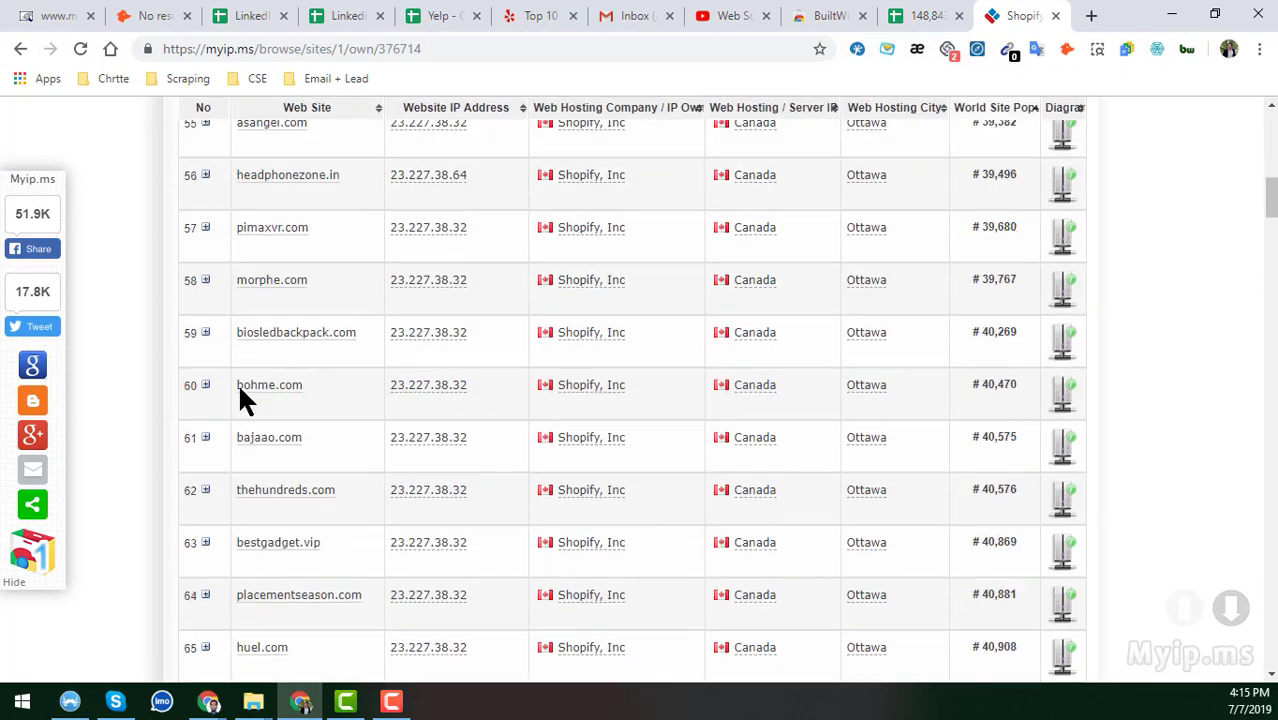
{"action": "scroll", "coordinate": [251, 416], "scroll_direction": "down", "scroll_amount": 3}
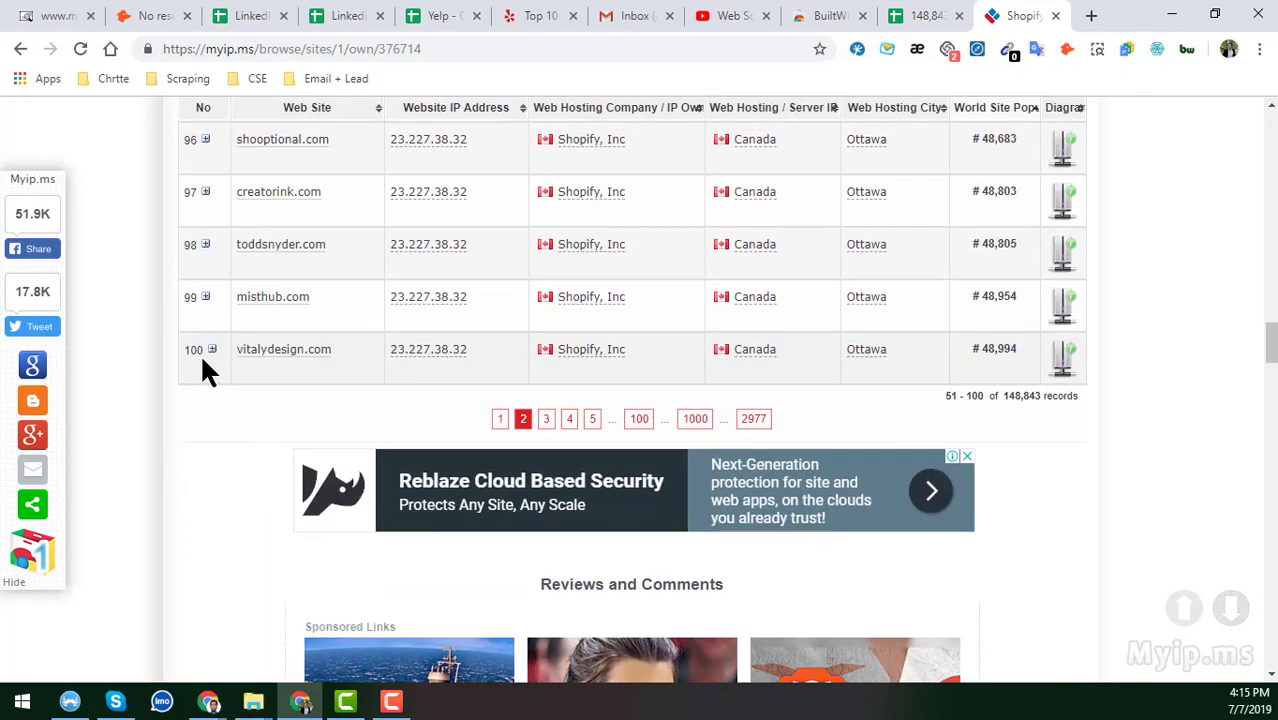
{"action": "scroll", "coordinate": [408, 468], "scroll_direction": "up", "scroll_amount": 3}
{"action": "scroll", "coordinate": [520, 482], "scroll_direction": "down", "scroll_amount": 5}
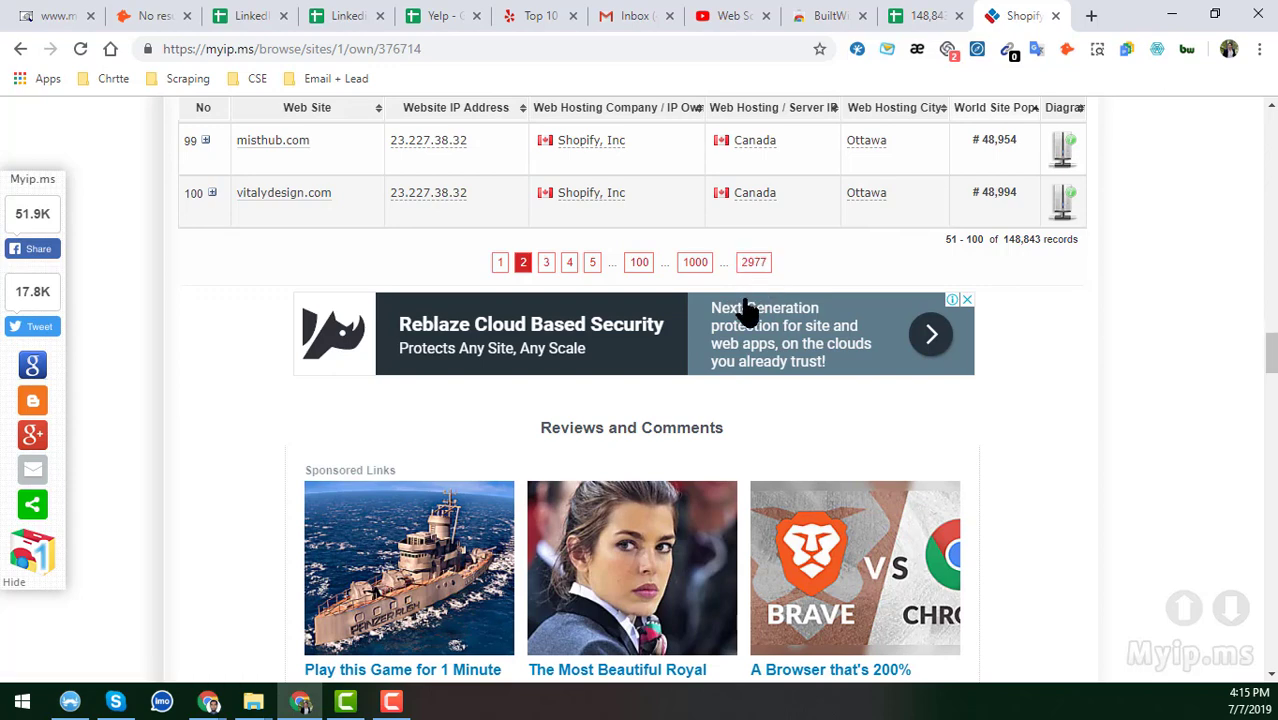
{"action": "scroll", "coordinate": [747, 300], "scroll_direction": "up", "scroll_amount": 3}
{"action": "scroll", "coordinate": [717, 352], "scroll_direction": "down", "scroll_amount": 2}
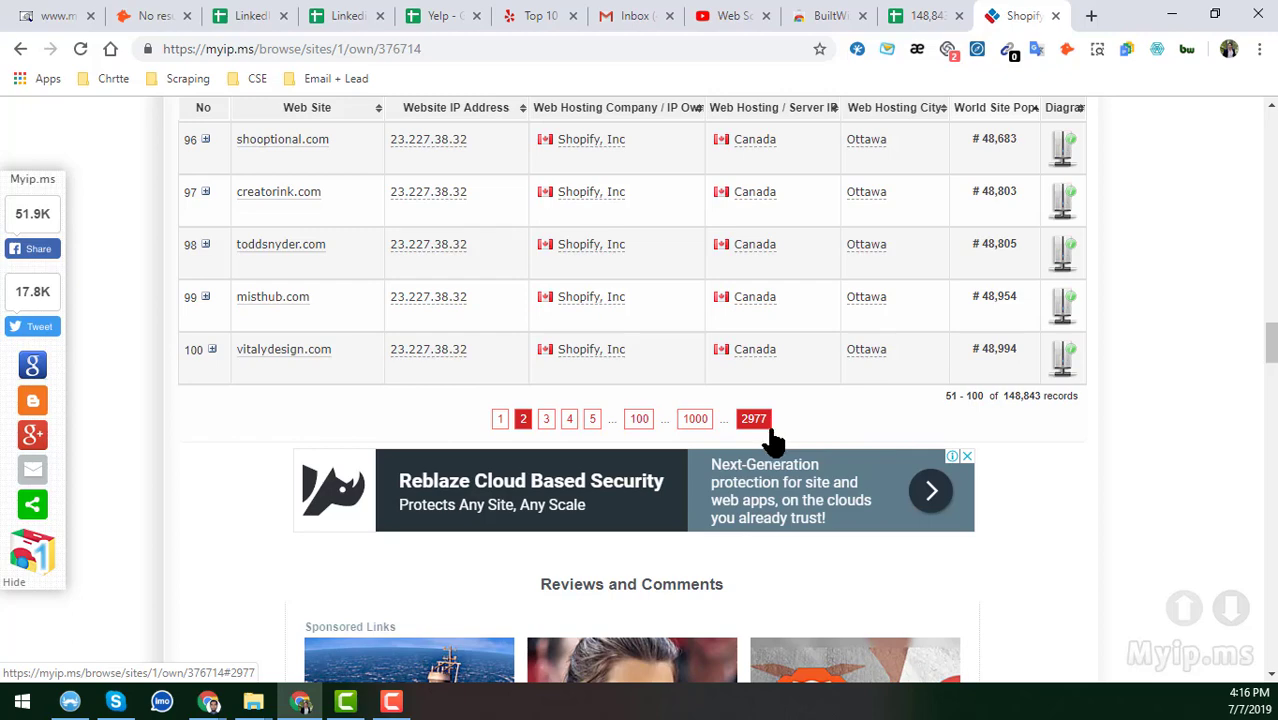
{"action": "scroll", "coordinate": [488, 366], "scroll_direction": "up", "scroll_amount": 9}
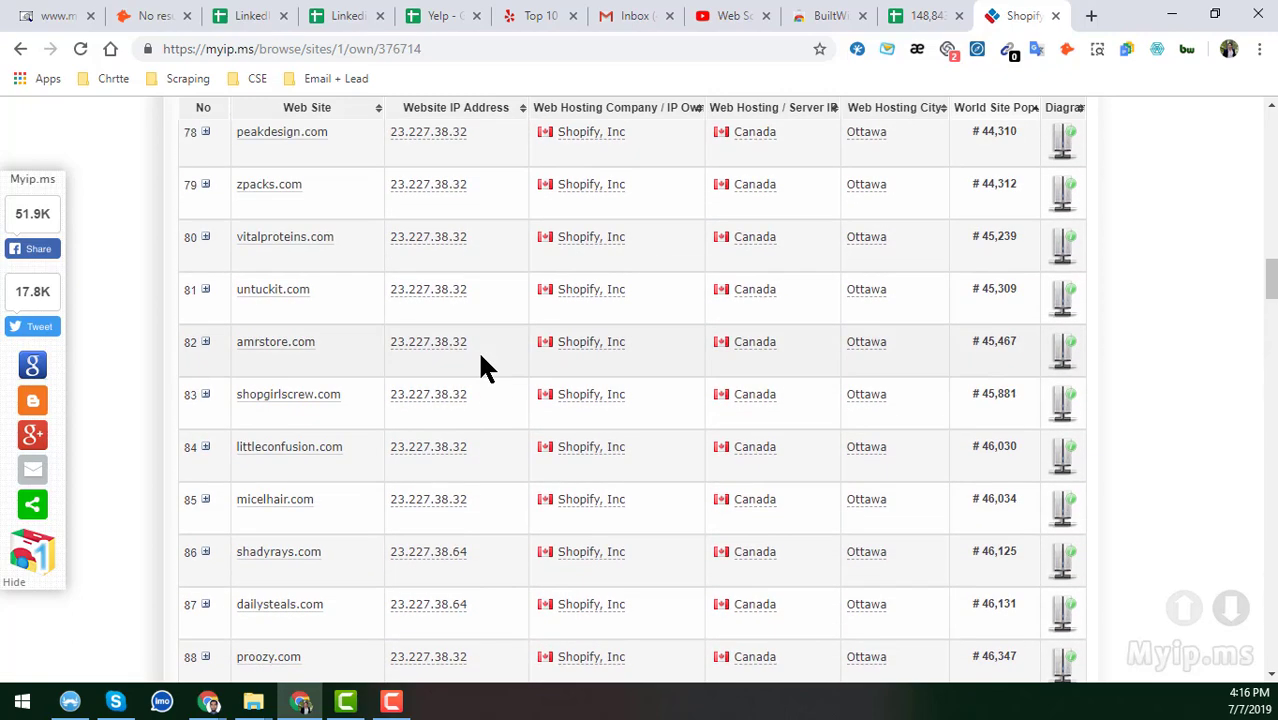
{"action": "scroll", "coordinate": [479, 357], "scroll_direction": "up", "scroll_amount": 15}
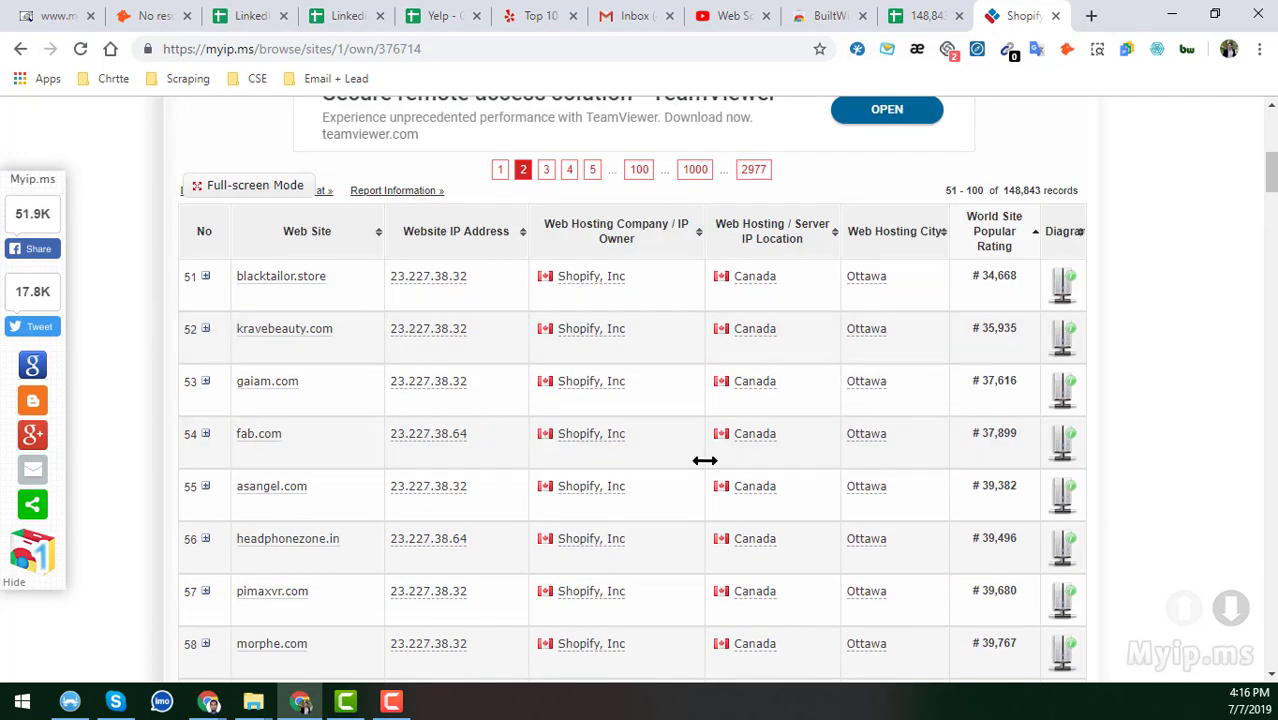
{"action": "scroll", "coordinate": [597, 462], "scroll_direction": "down", "scroll_amount": 6}
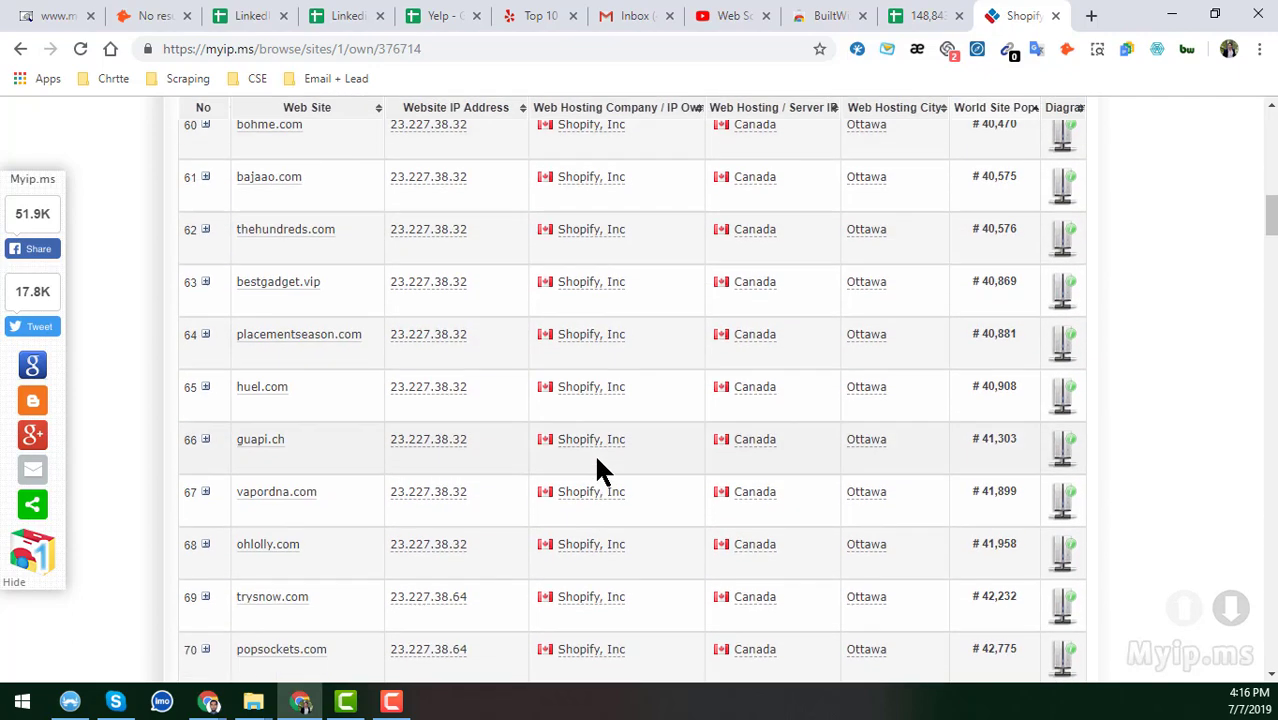
{"action": "scroll", "coordinate": [597, 463], "scroll_direction": "down", "scroll_amount": 15}
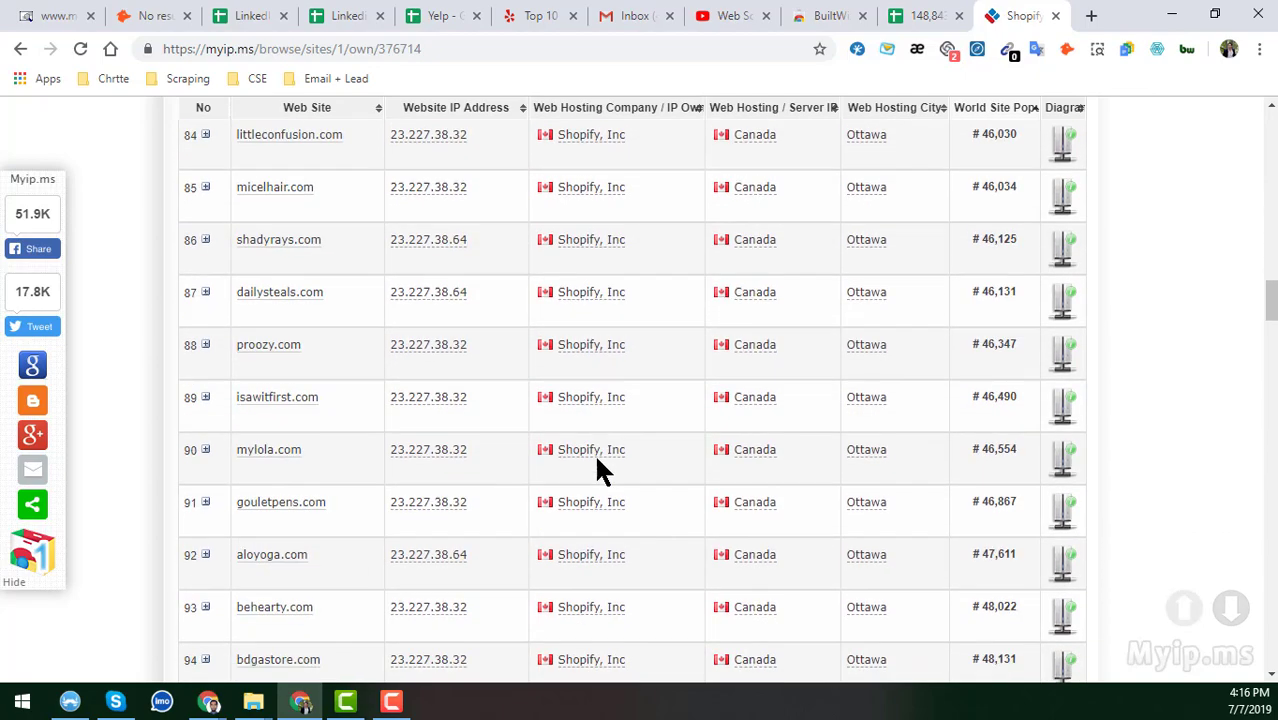
{"action": "scroll", "coordinate": [597, 465], "scroll_direction": "down", "scroll_amount": 3}
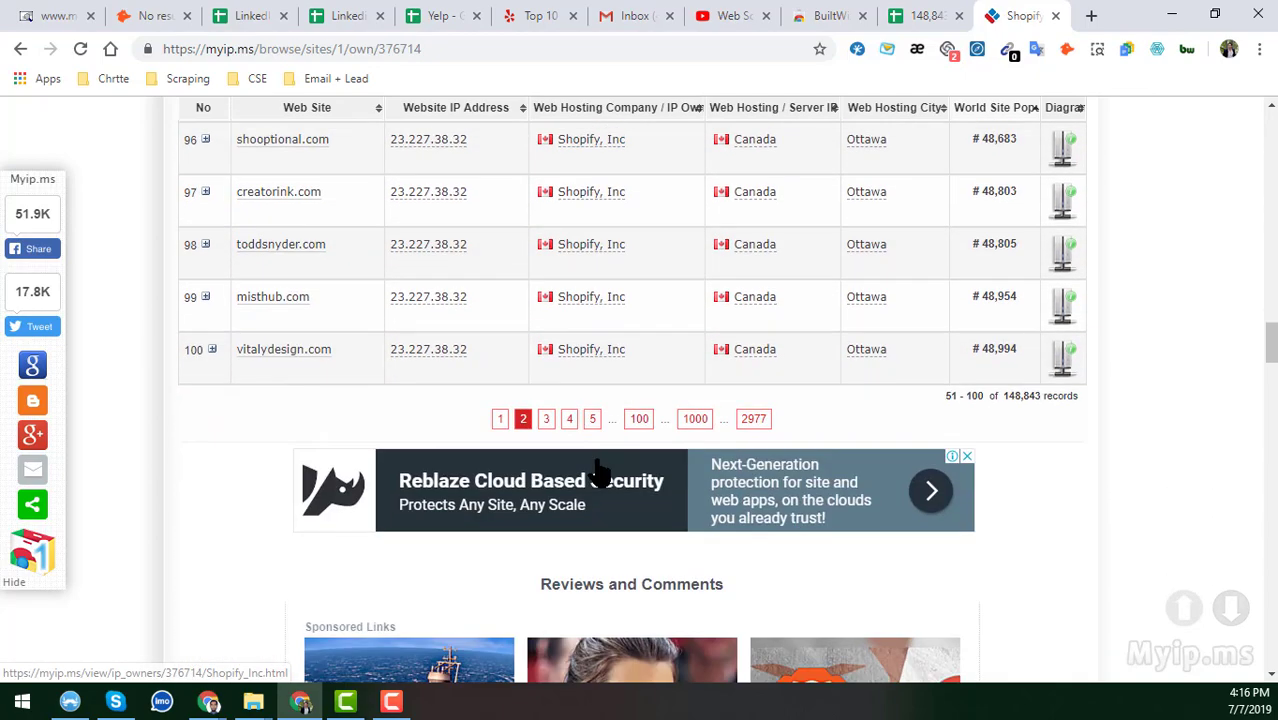
{"action": "left_click", "coordinate": [502, 420]}
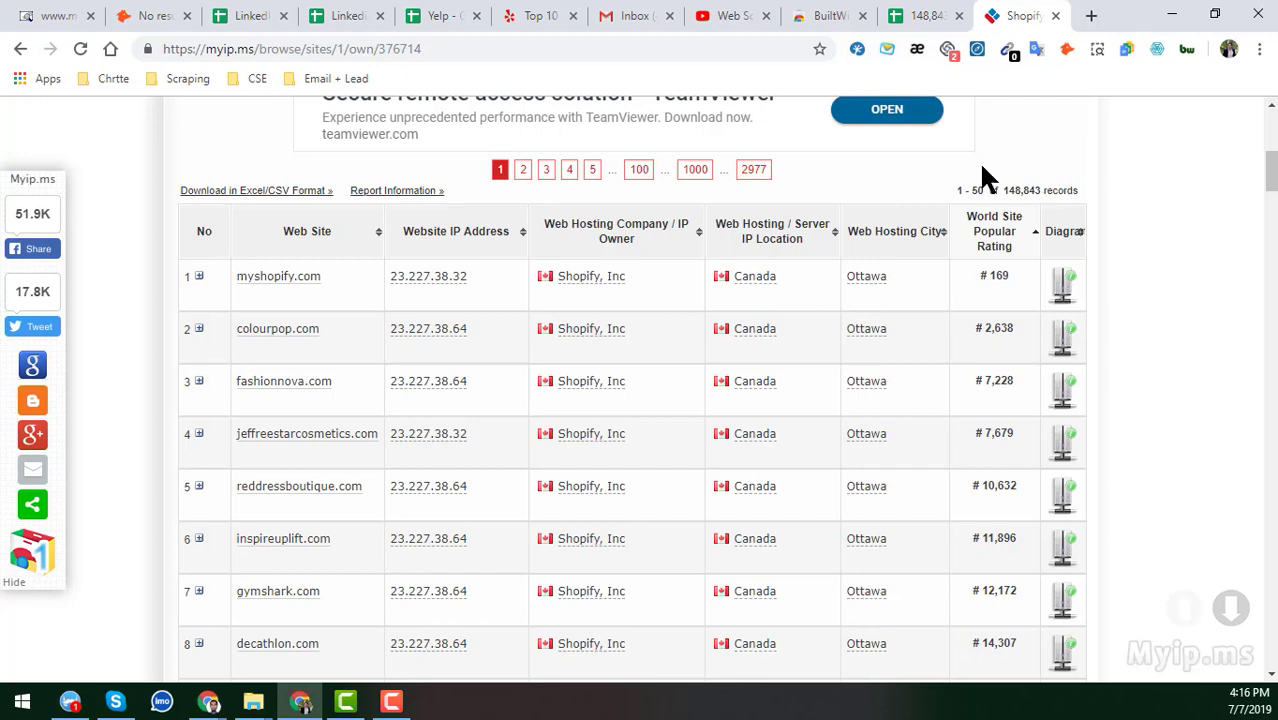
Compare the myip.ms Shopify list with the spreadsheet, ending on cell F2 (Ottawa)
{"action": "left_click", "coordinate": [747, 15]}
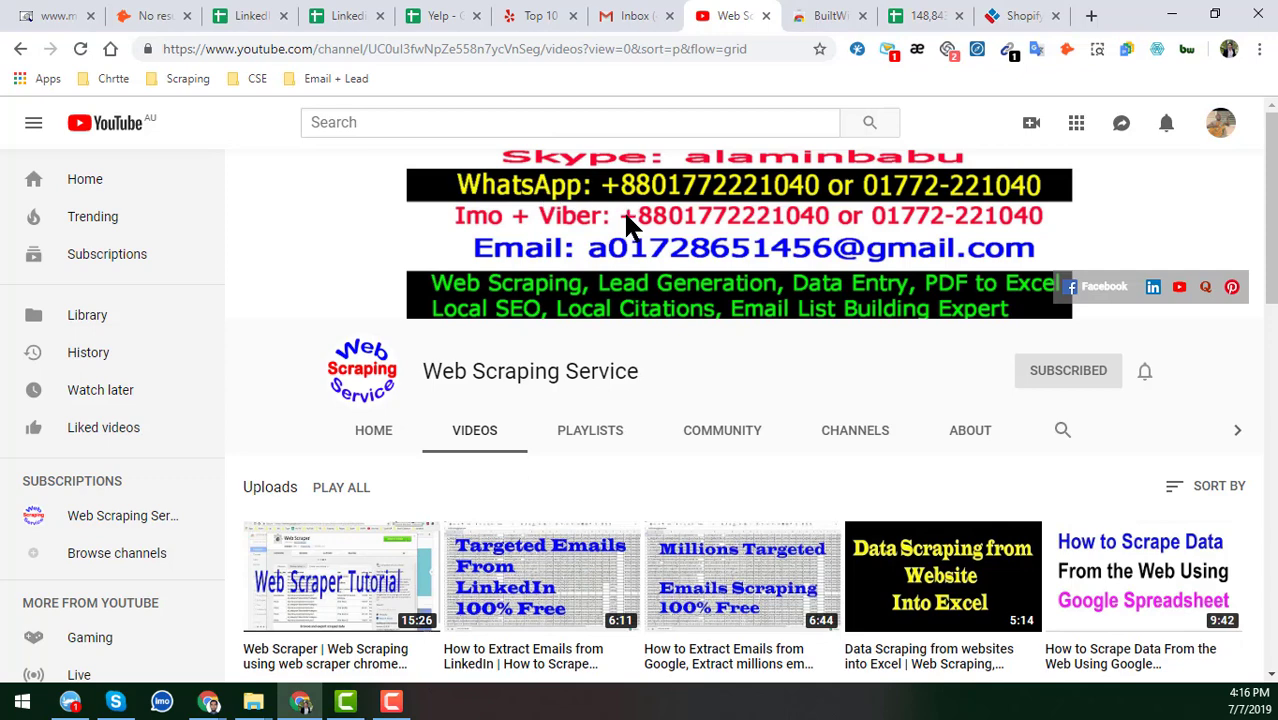
{"action": "left_click", "coordinate": [918, 15]}
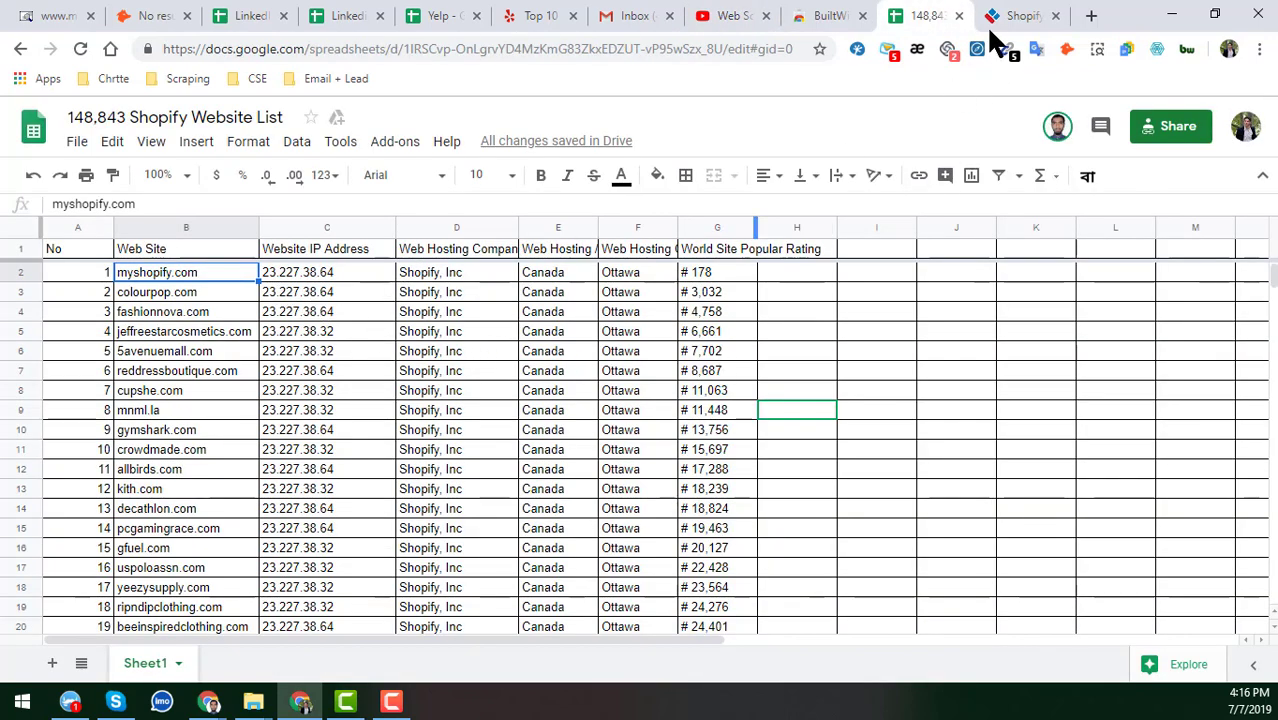
{"action": "left_click", "coordinate": [998, 15]}
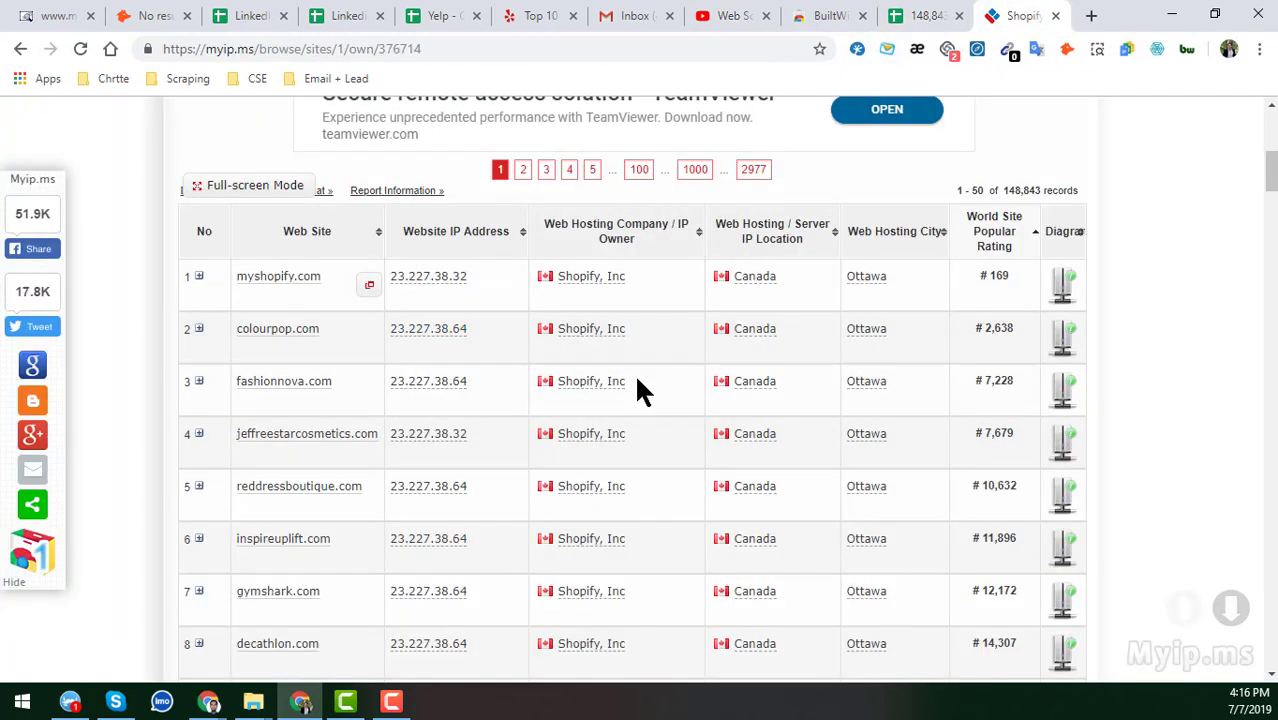
{"action": "scroll", "coordinate": [640, 390], "scroll_direction": "down", "scroll_amount": 20}
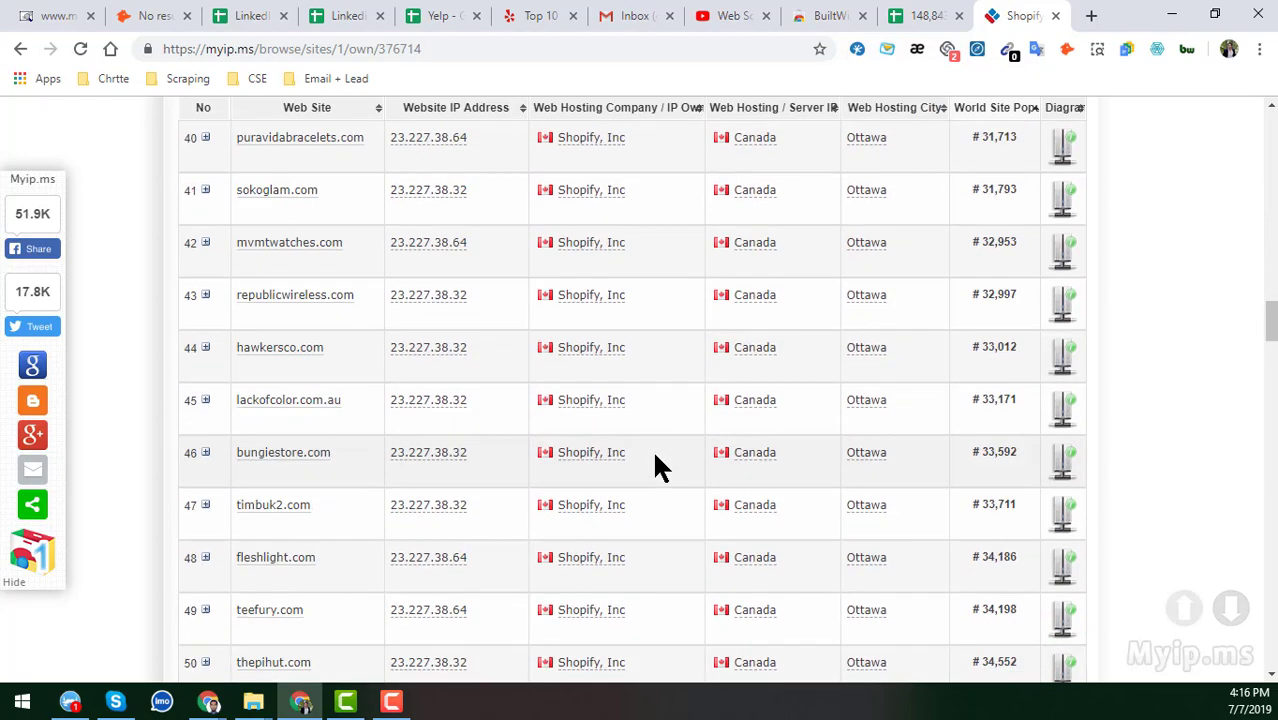
{"action": "scroll", "coordinate": [655, 460], "scroll_direction": "down", "scroll_amount": 5}
{"action": "scroll", "coordinate": [655, 460], "scroll_direction": "up", "scroll_amount": 10}
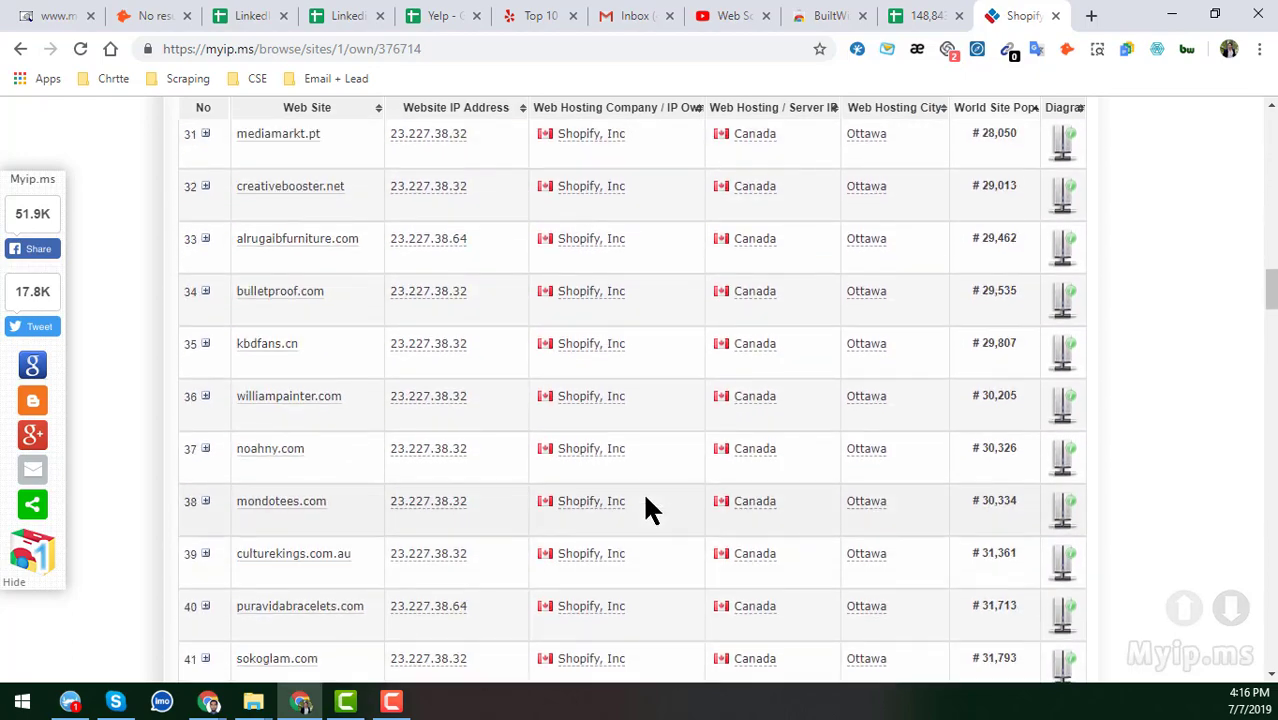
{"action": "scroll", "coordinate": [814, 300], "scroll_direction": "up", "scroll_amount": 3}
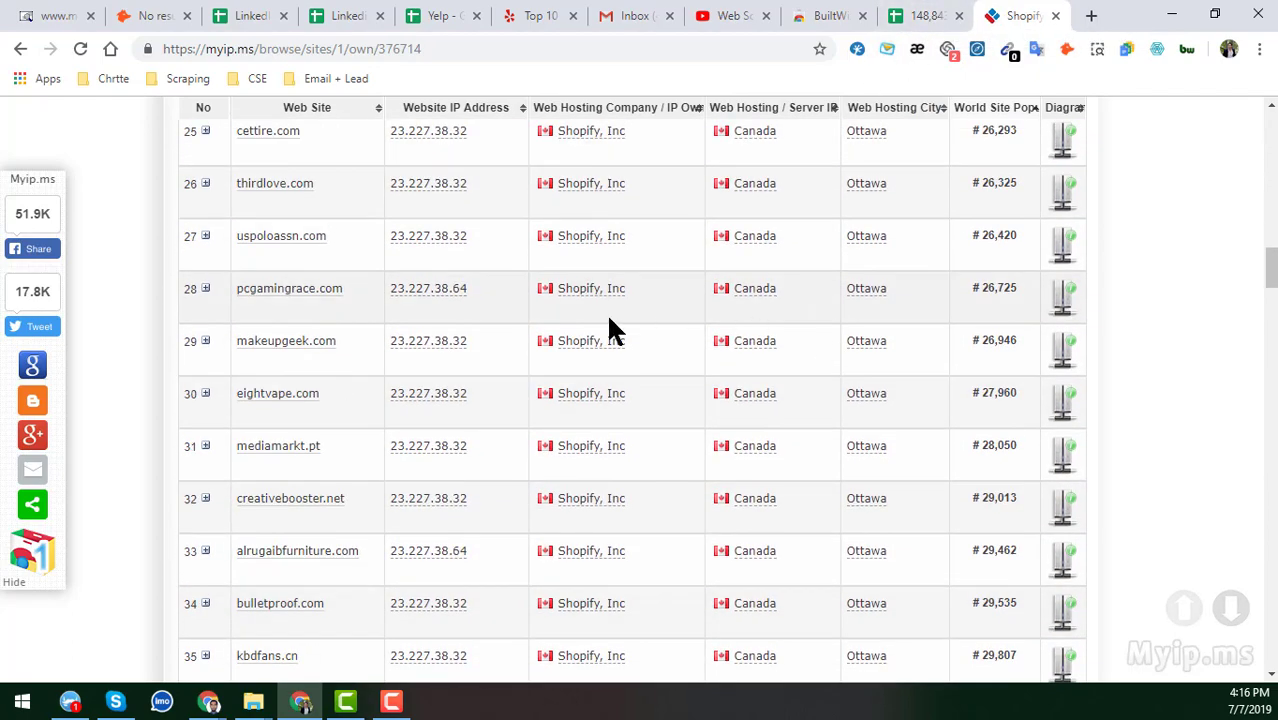
{"action": "scroll", "coordinate": [610, 322], "scroll_direction": "up", "scroll_amount": 3}
{"action": "left_click", "coordinate": [927, 15]}
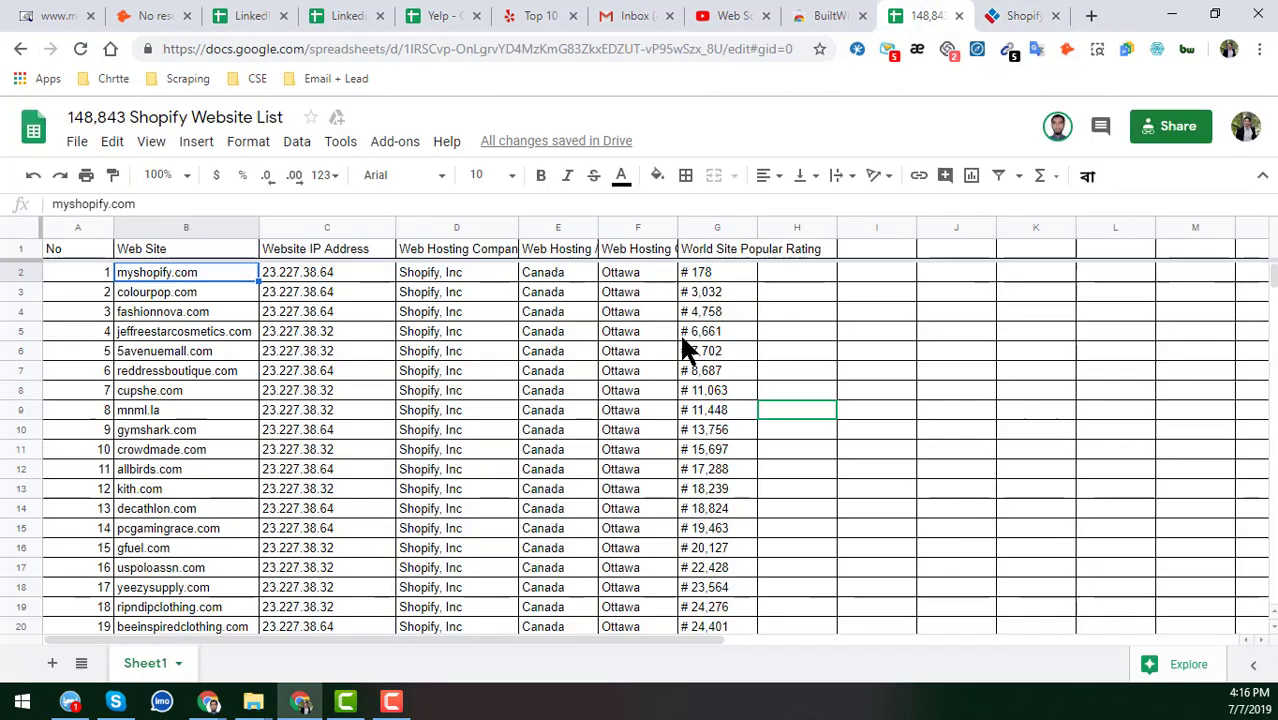
{"action": "left_click", "coordinate": [656, 268]}
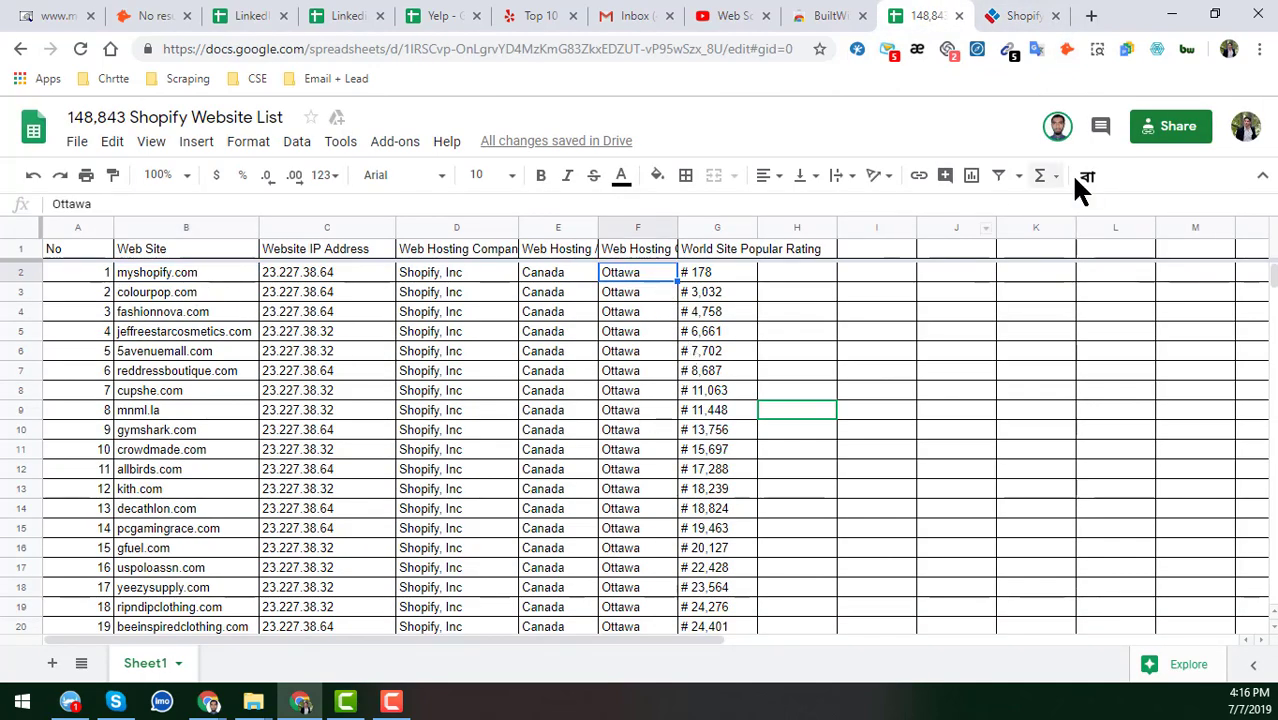
Create a new blank spreadsheet titled 'Test', then select the myip.ms page's URL
{"action": "left_click", "coordinate": [52, 664]}
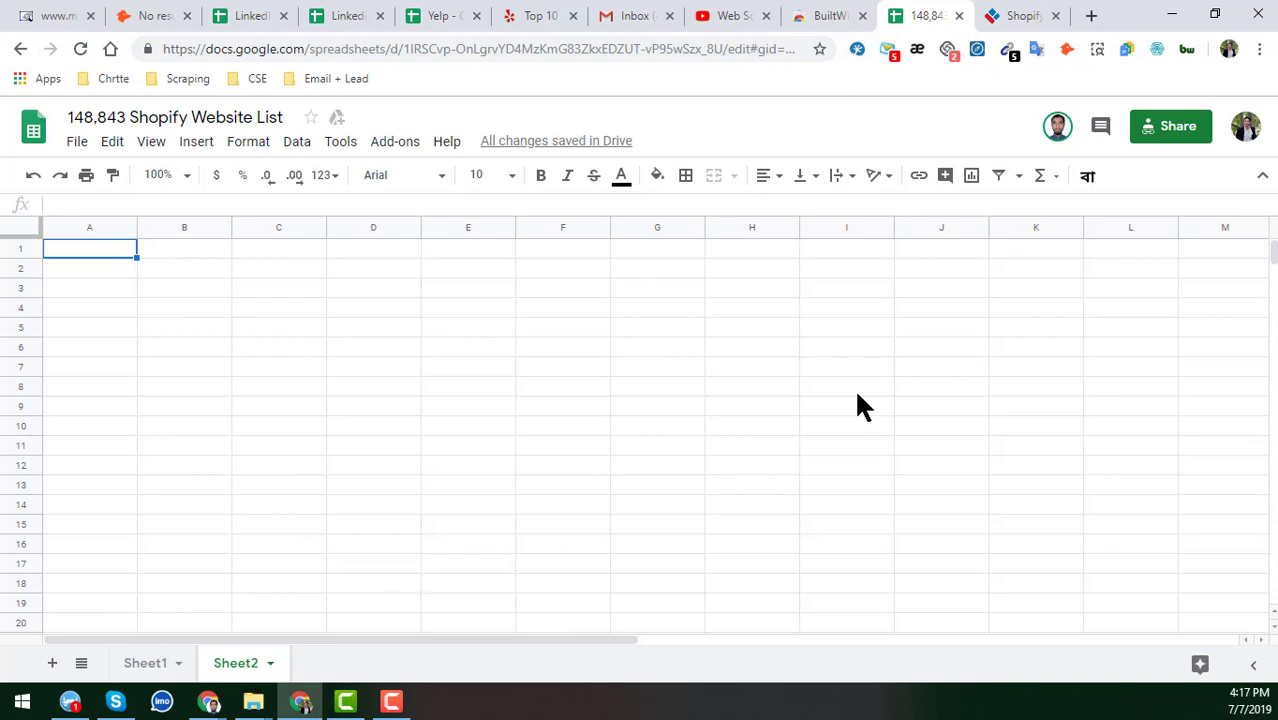
{"action": "left_click", "coordinate": [1126, 50]}
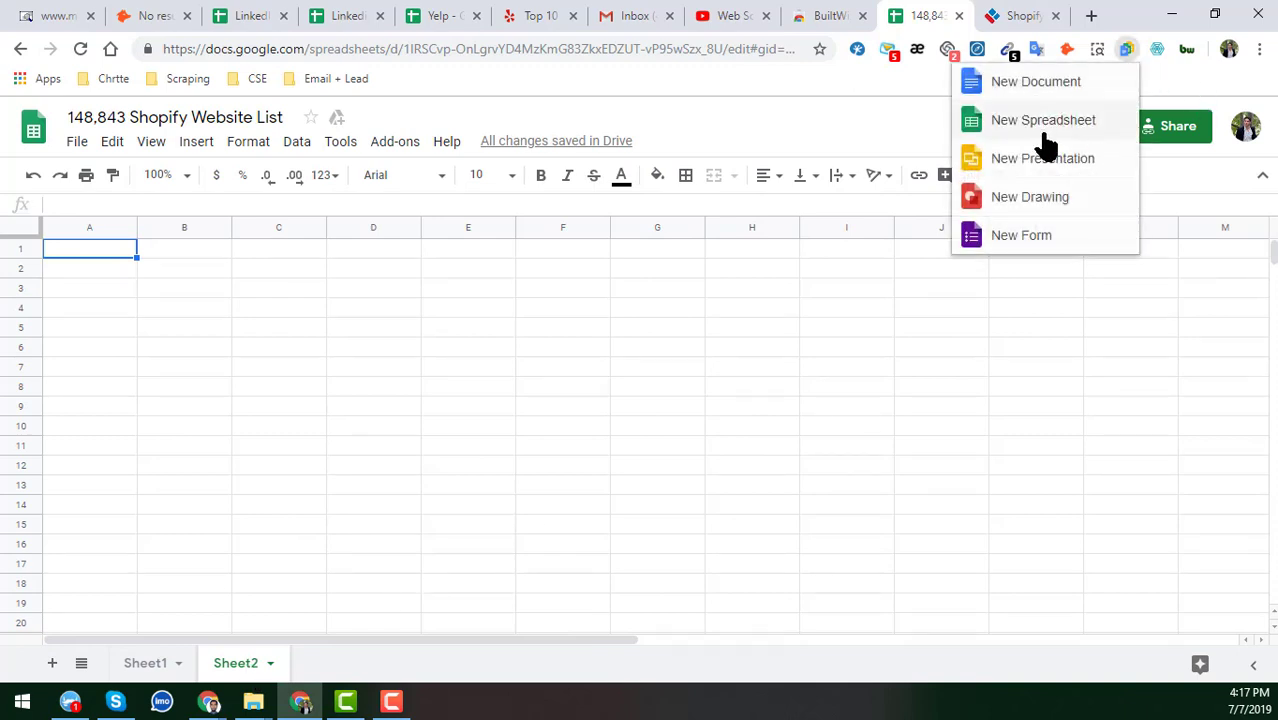
{"action": "left_click", "coordinate": [1040, 124]}
{"action": "left_click_drag", "start_coordinate": [936, 11], "coordinate": [1047, 40]}
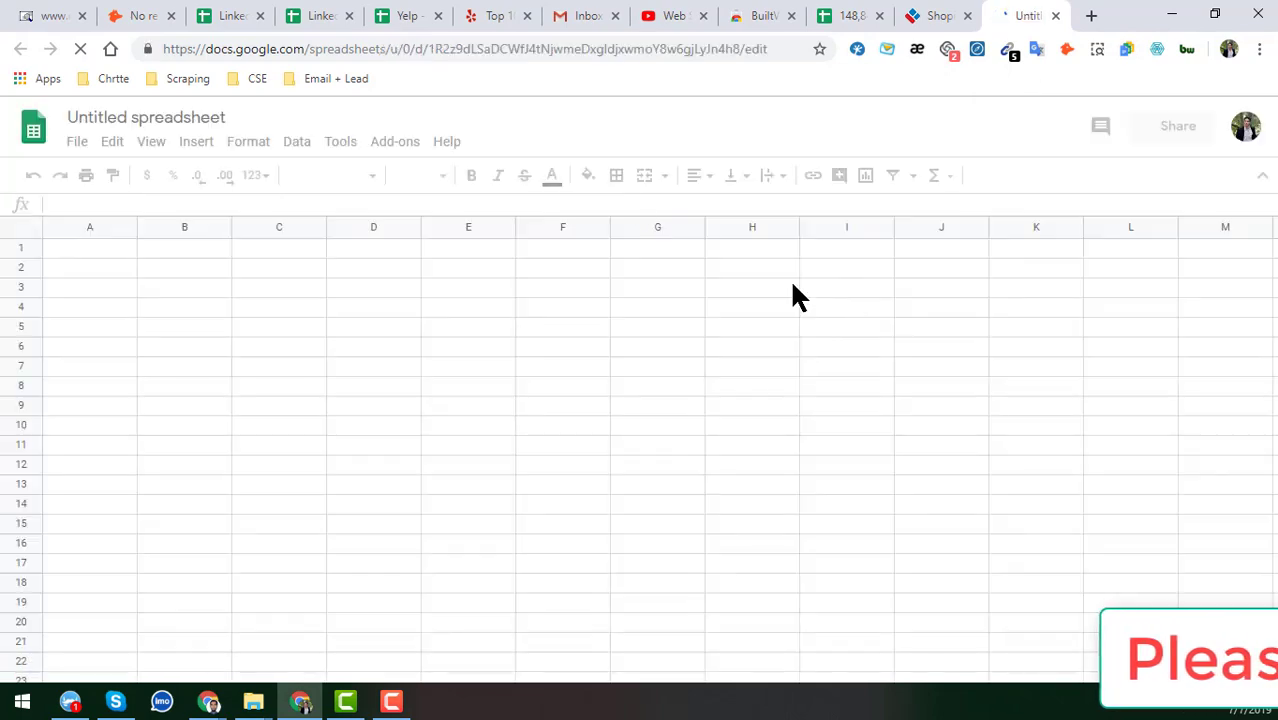
{"action": "left_click", "coordinate": [137, 117]}
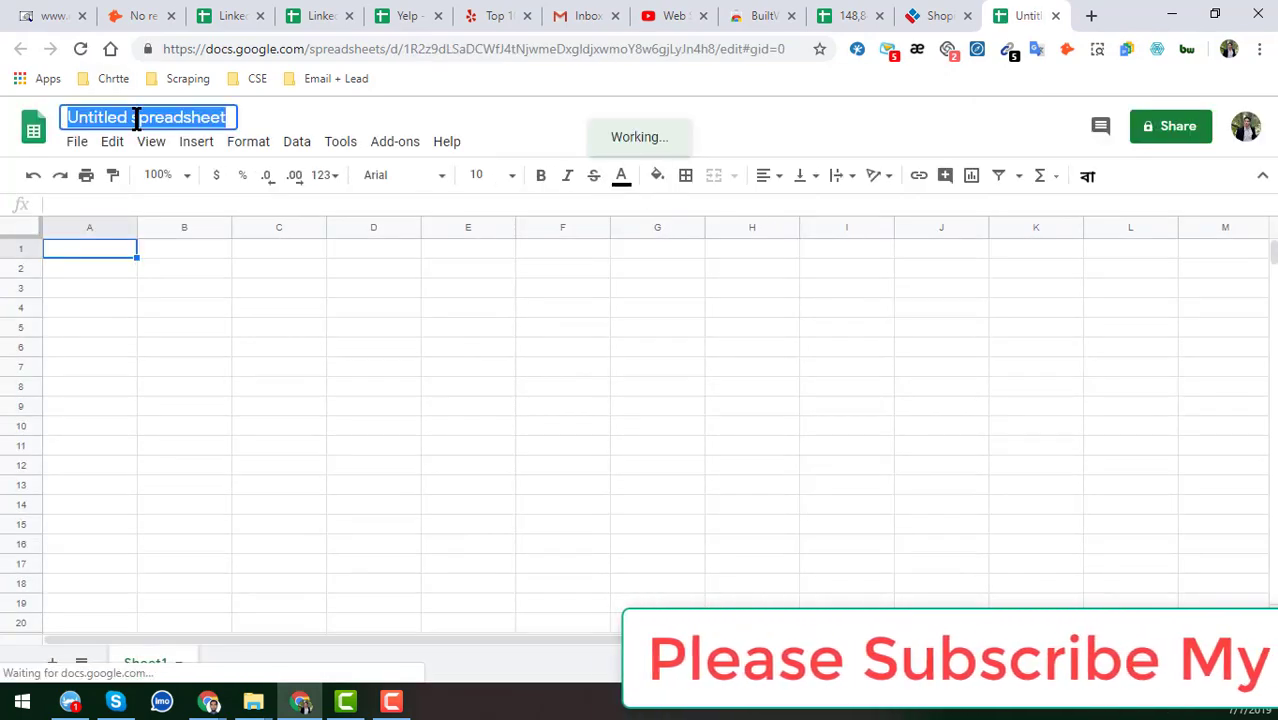
{"action": "type", "text": "Test"}
{"action": "key", "text": "Return"}
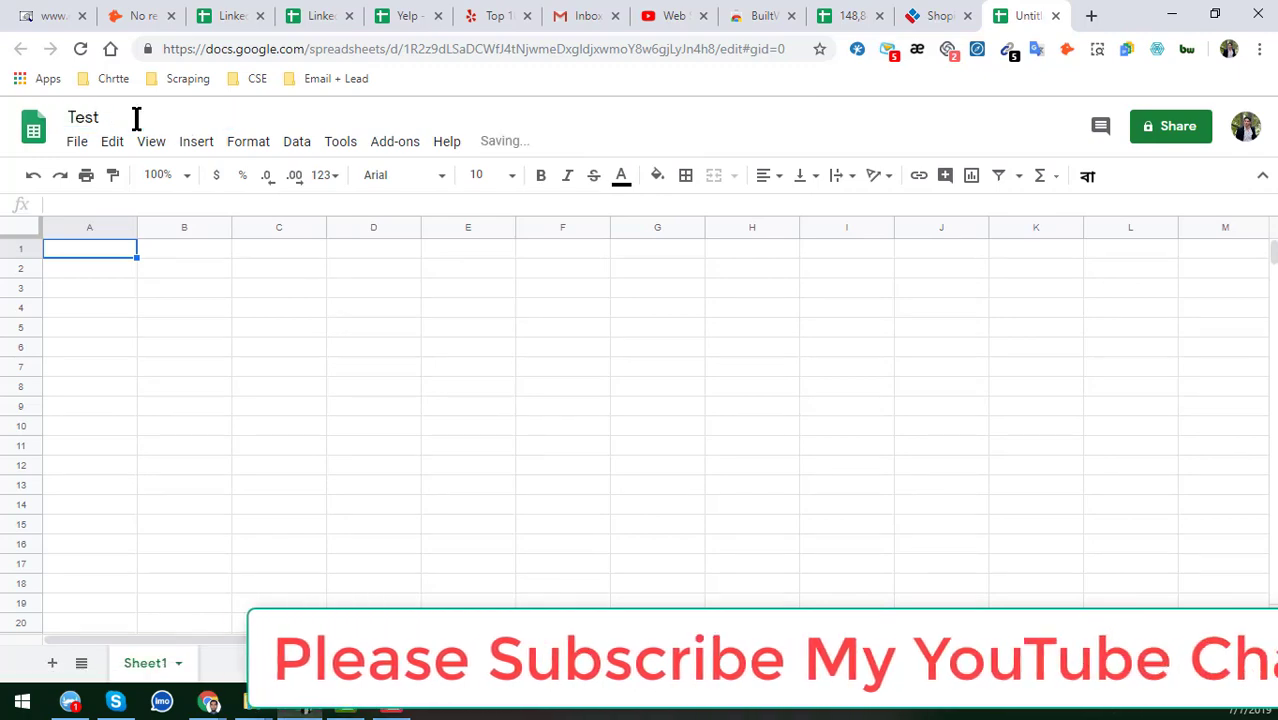
{"action": "left_click", "coordinate": [308, 302]}
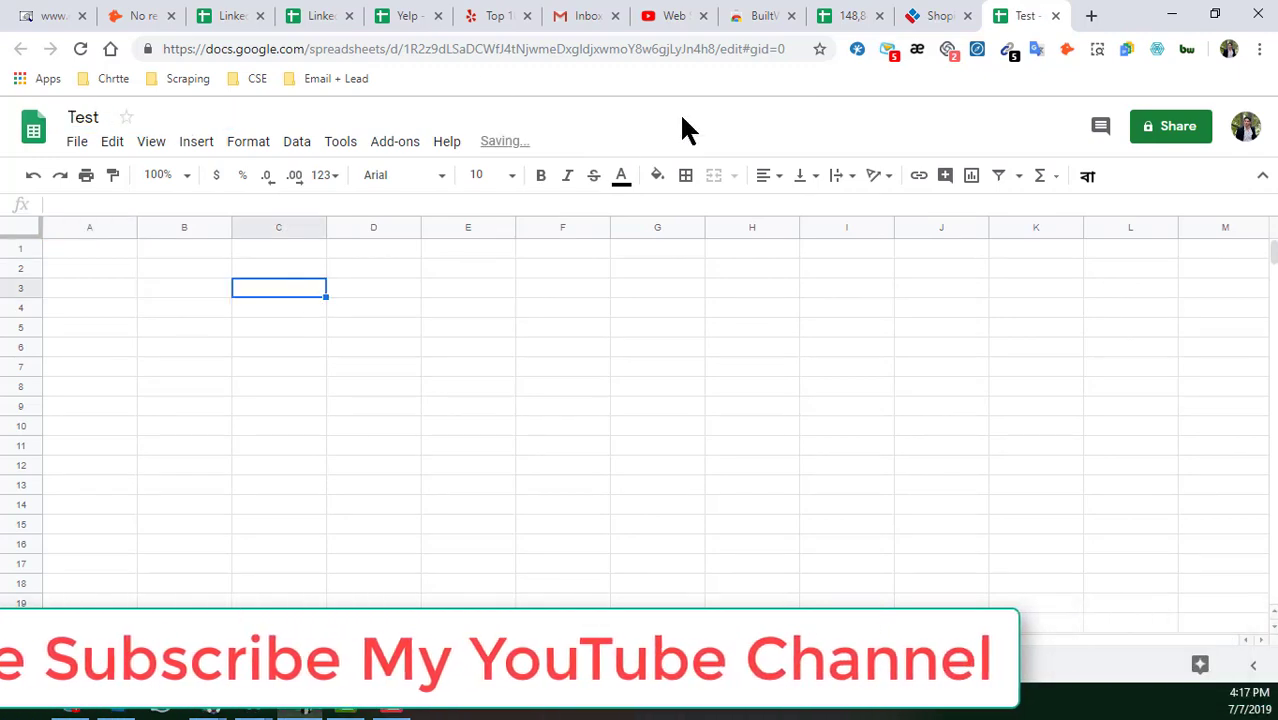
{"action": "left_click", "coordinate": [930, 13]}
{"action": "left_click", "coordinate": [660, 49]}
{"action": "key", "text": "ctrl+c"}
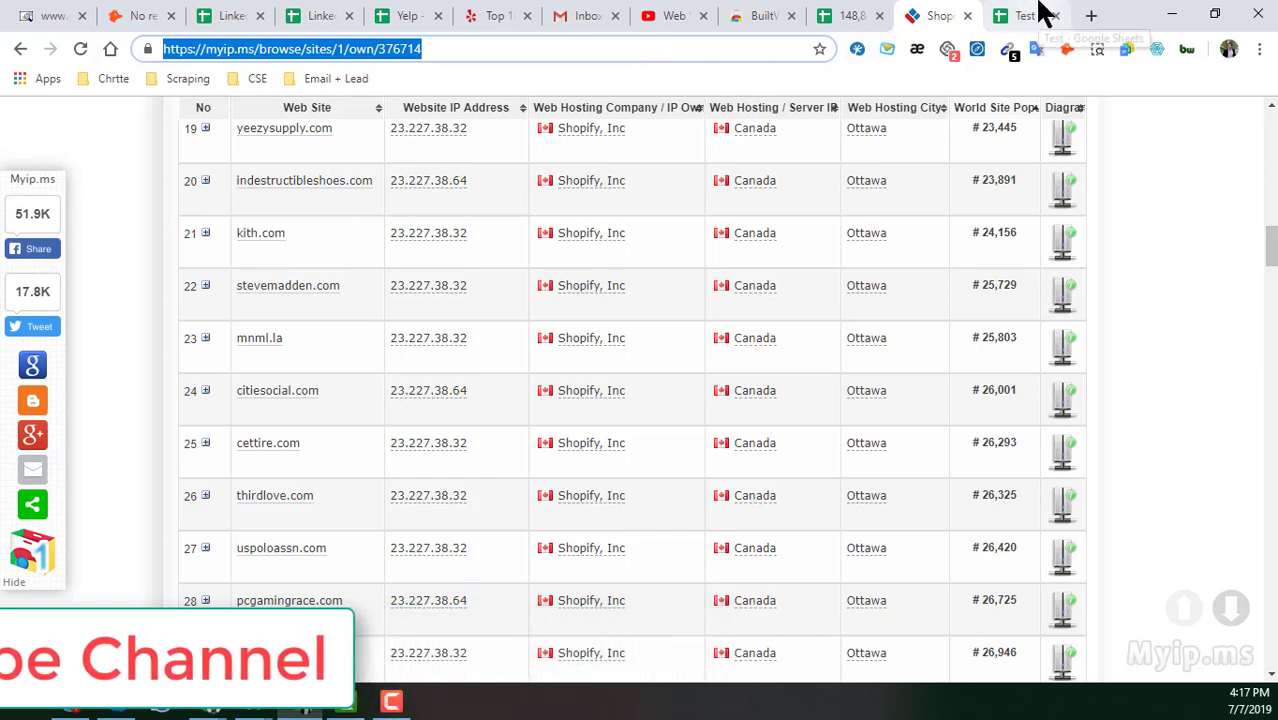
Paste the myip.ms Shopify list URL into A2 of Test and widen column A to fit
{"action": "left_click", "coordinate": [1035, 14]}
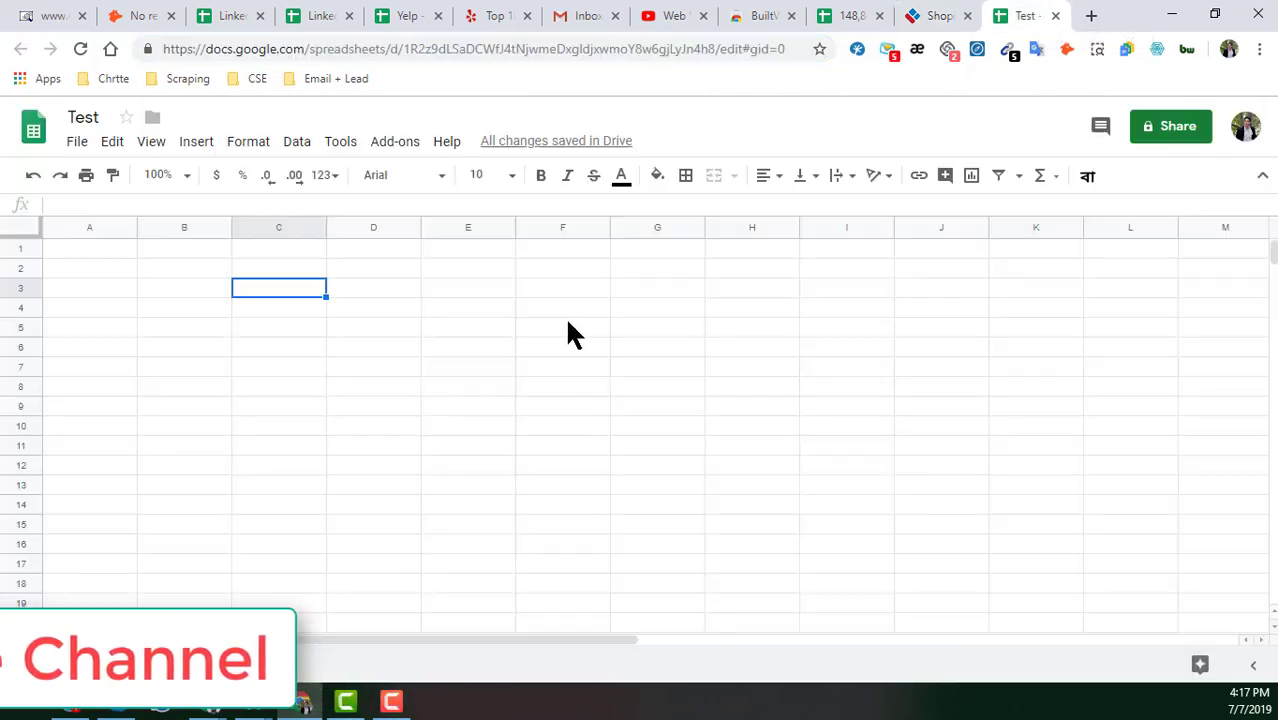
{"action": "left_click", "coordinate": [112, 276]}
{"action": "key", "text": "ctrl+v"}
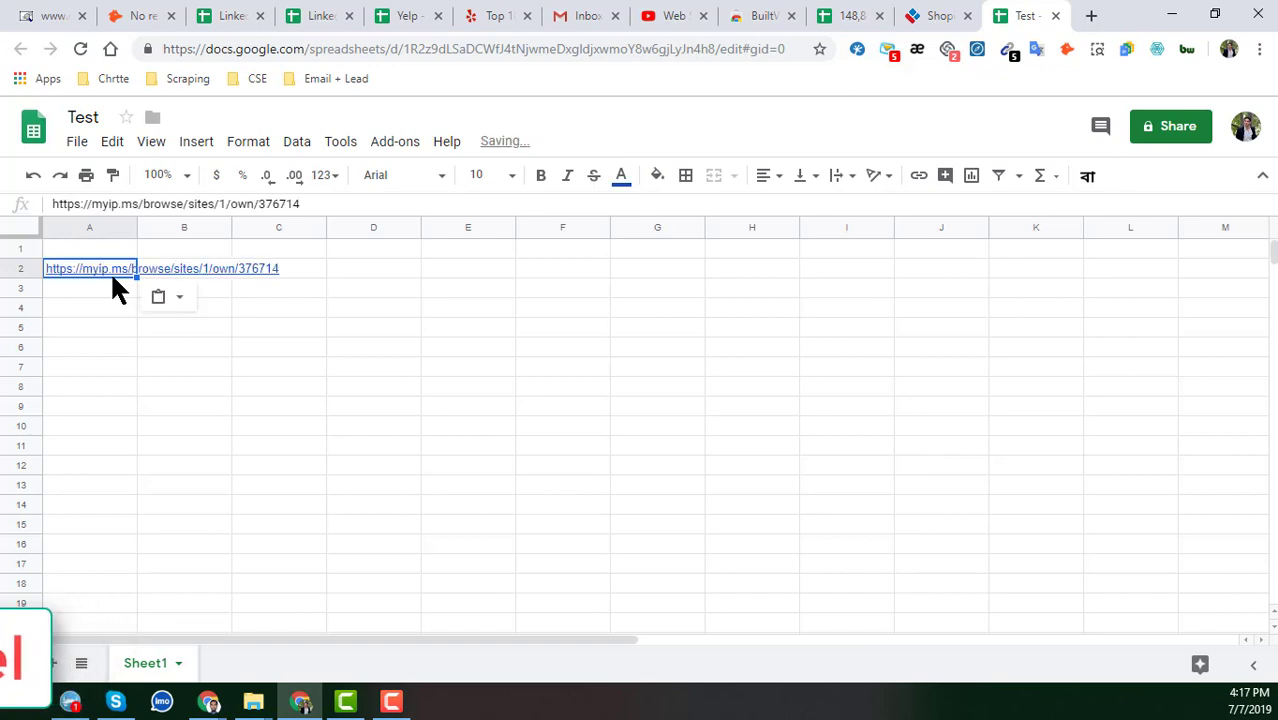
{"action": "left_click_drag", "start_coordinate": [137, 227], "coordinate": [332, 296]}
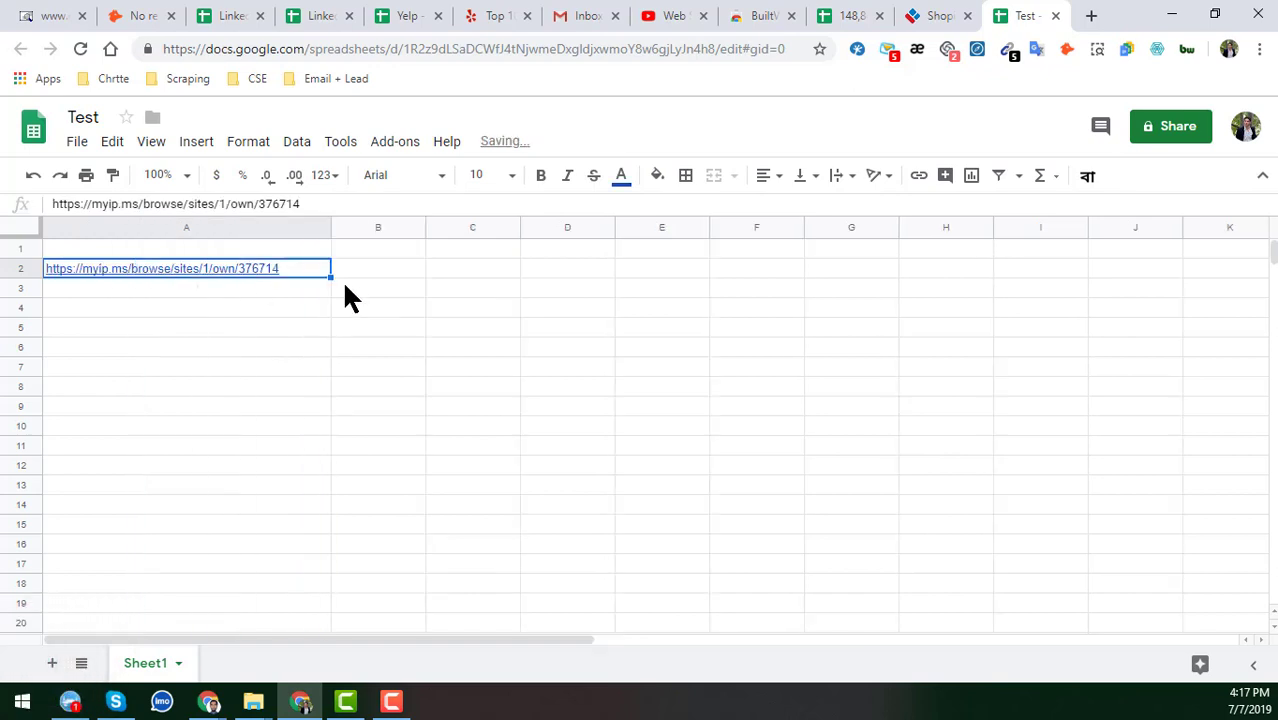
{"action": "left_click", "coordinate": [347, 268]}
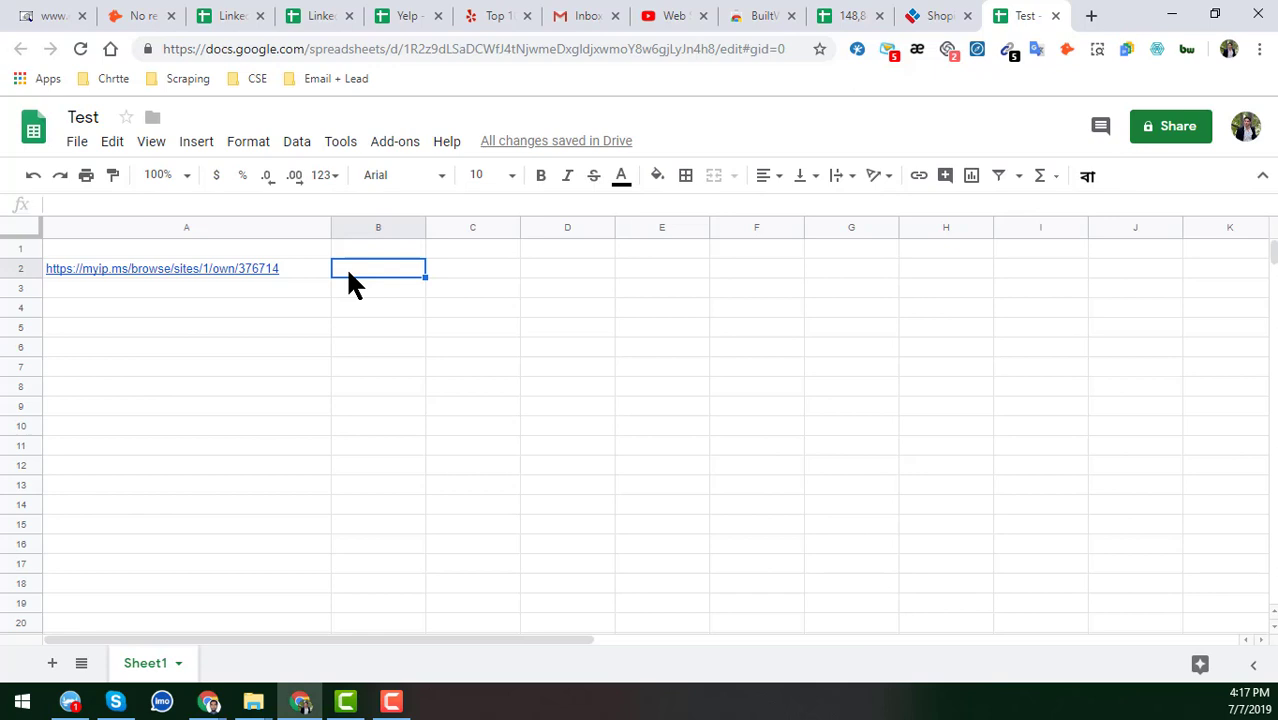
Enter =importhtml(A2,"table",13) in B2 to import the myip.ms Shopify sites table
{"action": "type", "text": "="}
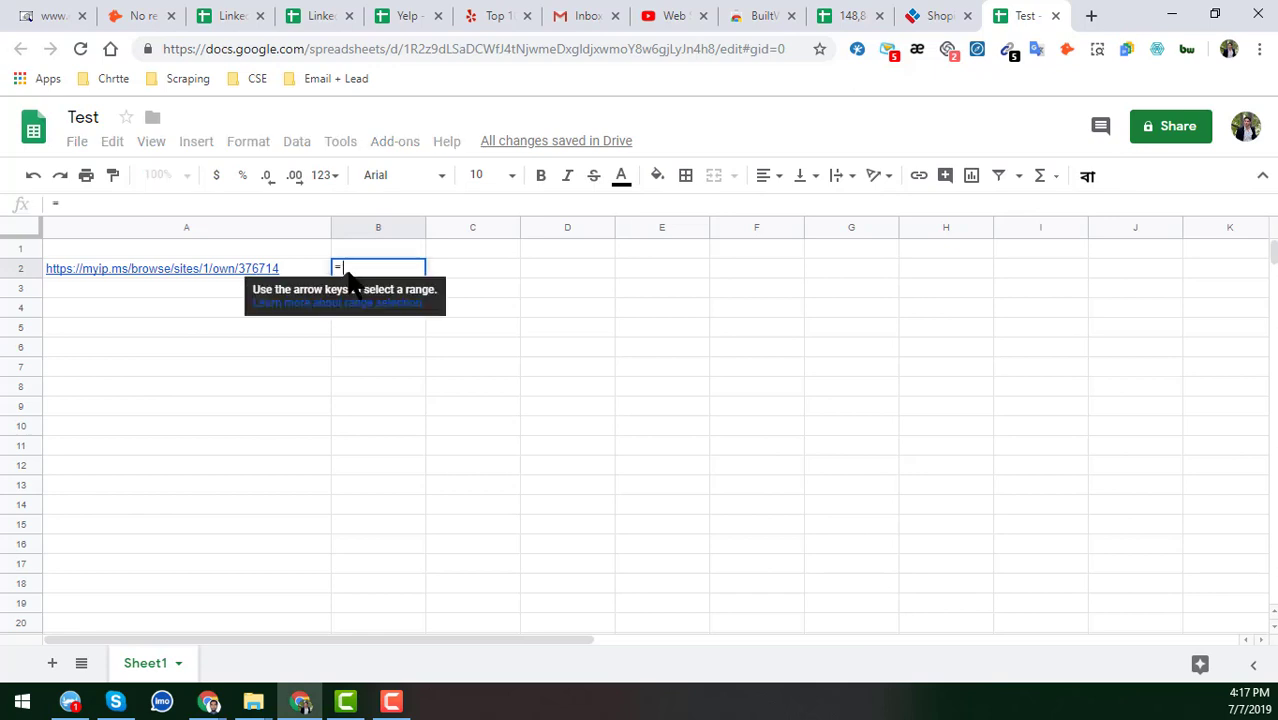
{"action": "type", "text": "imp"}
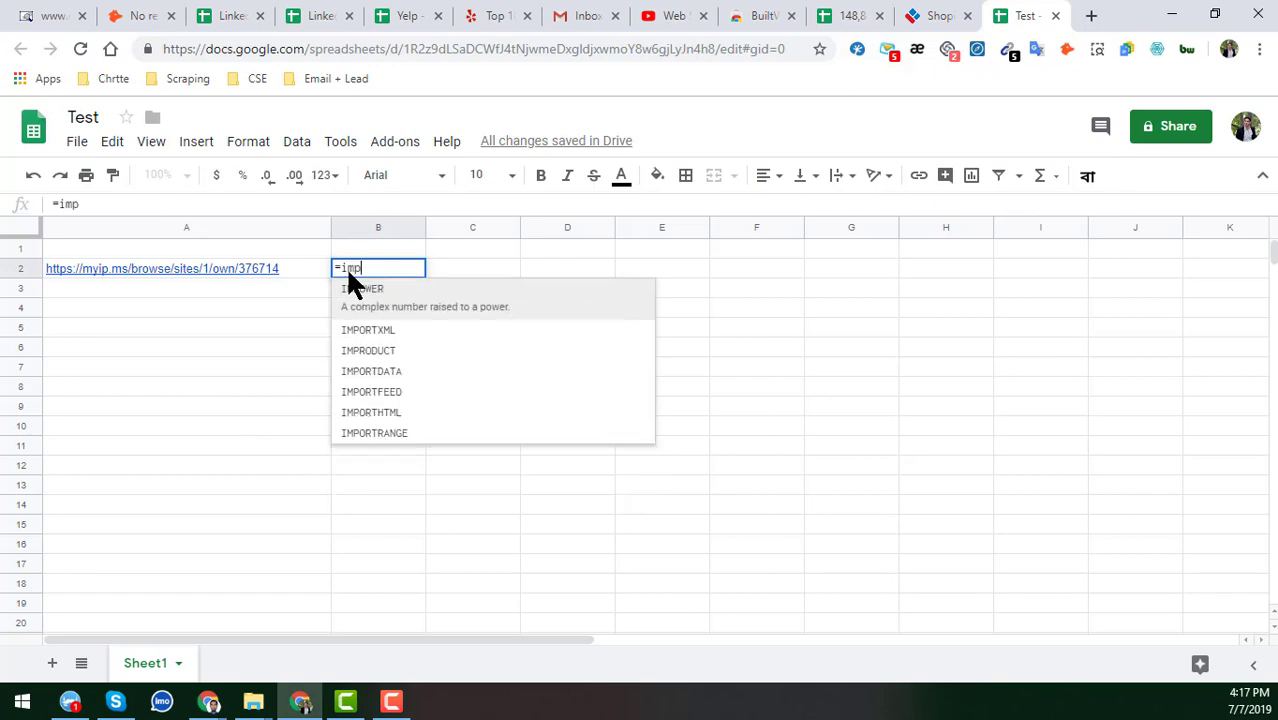
{"action": "type", "text": "orth"}
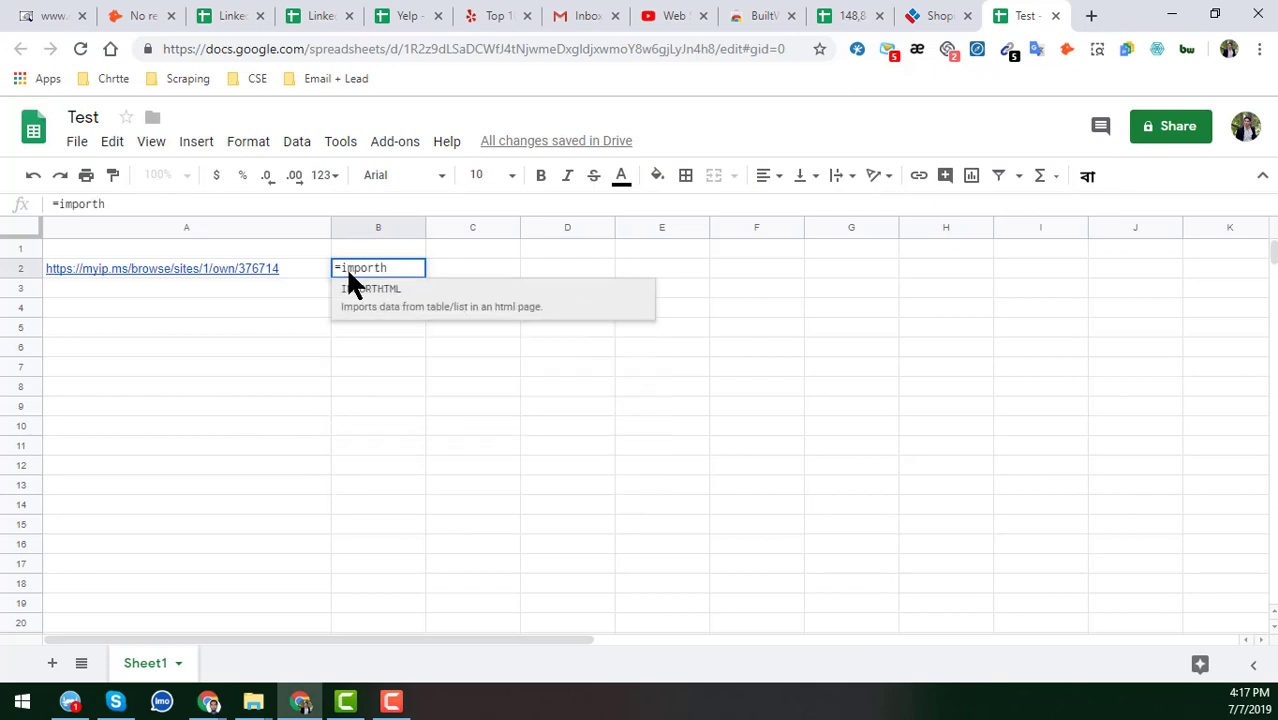
{"action": "type", "text": "tnl"}
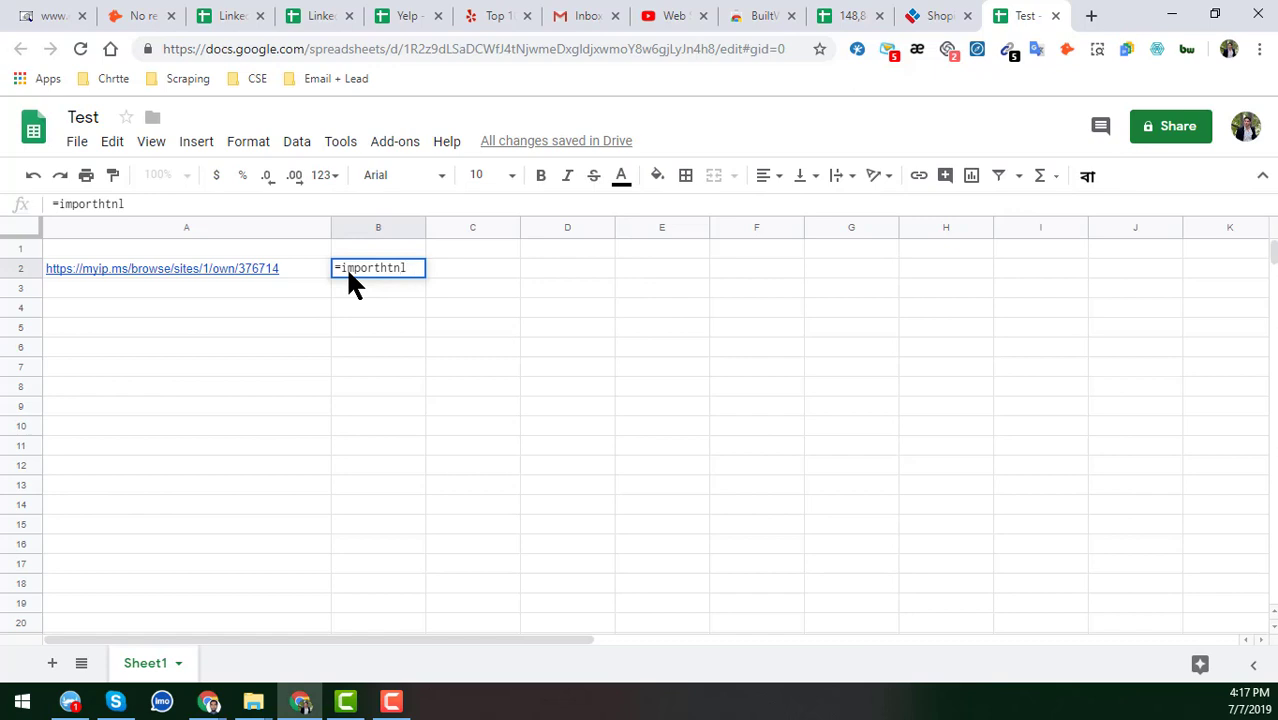
{"action": "key", "text": "BackSpace"}
{"action": "type", "text": "ml("}
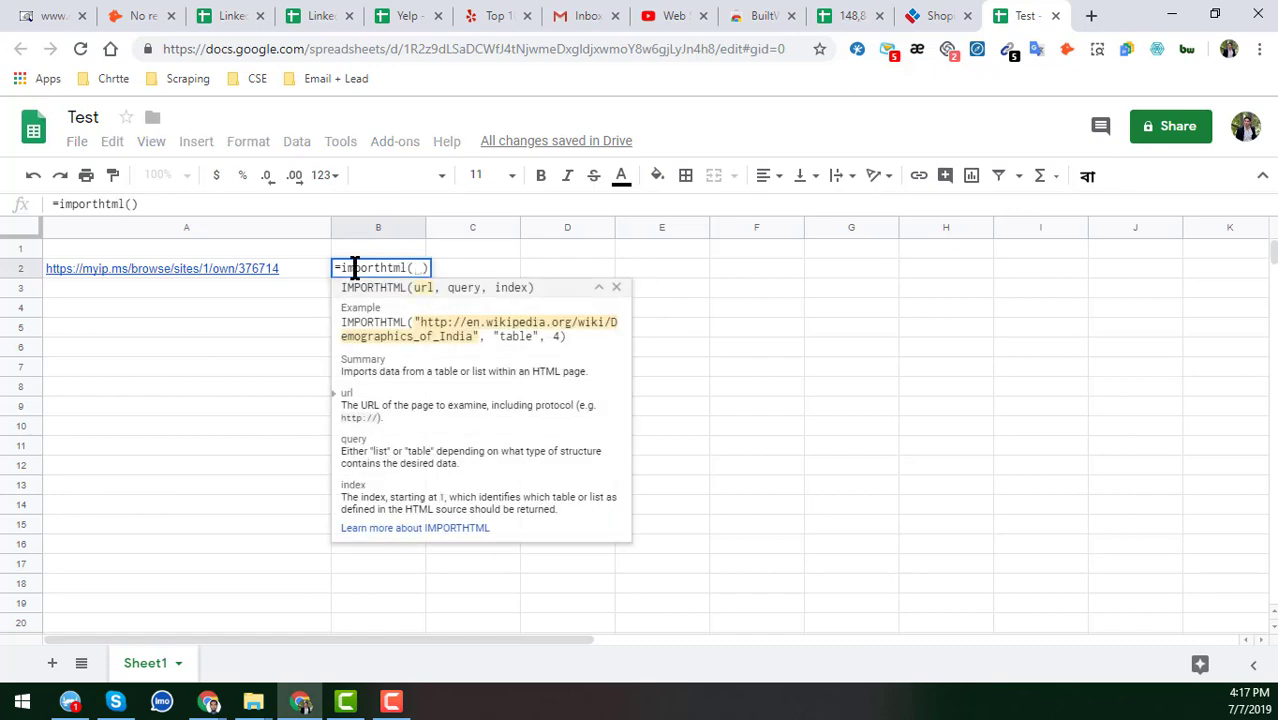
{"action": "left_click", "coordinate": [279, 270]}
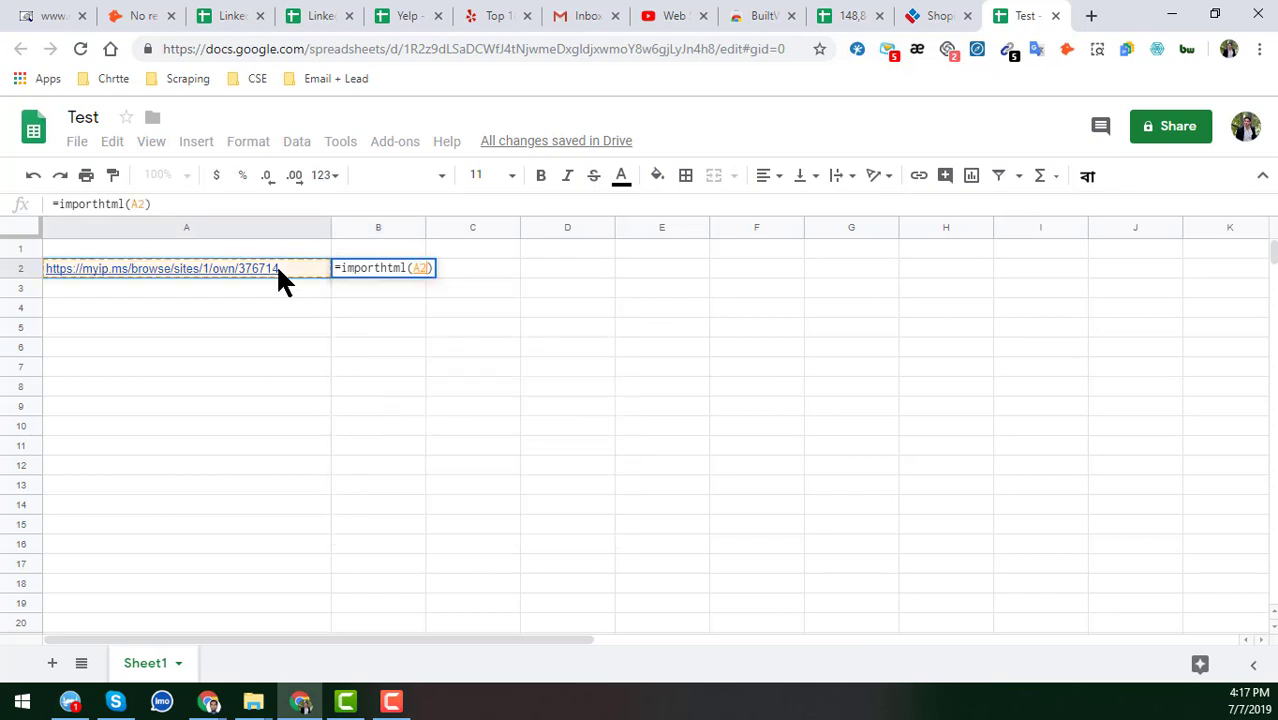
{"action": "type", "text": ","}
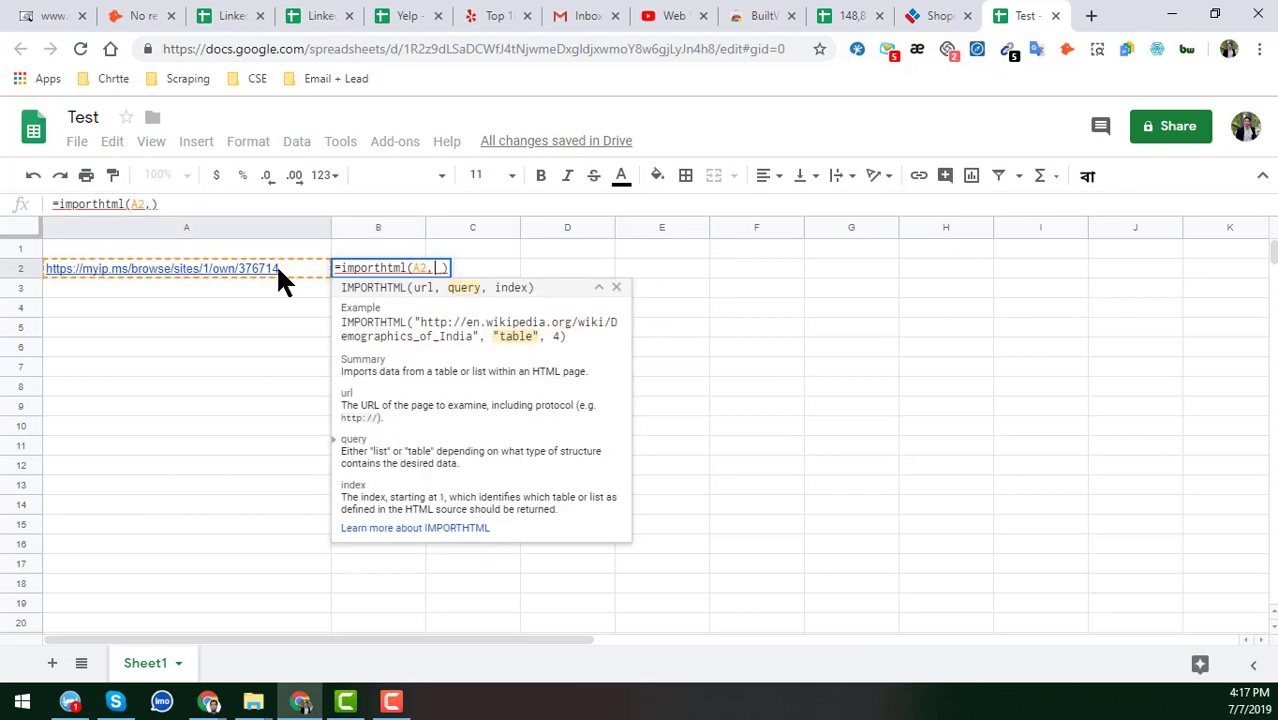
{"action": "type", "text": "\"tab"}
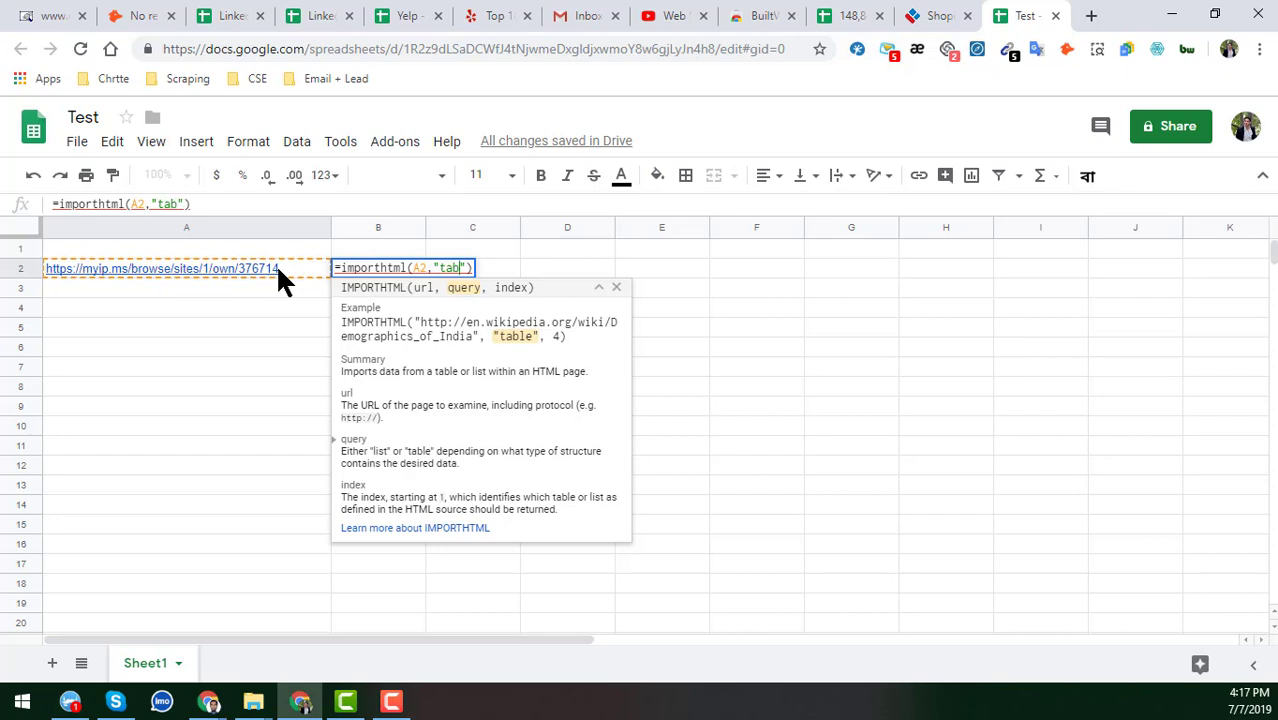
{"action": "type", "text": "le"}
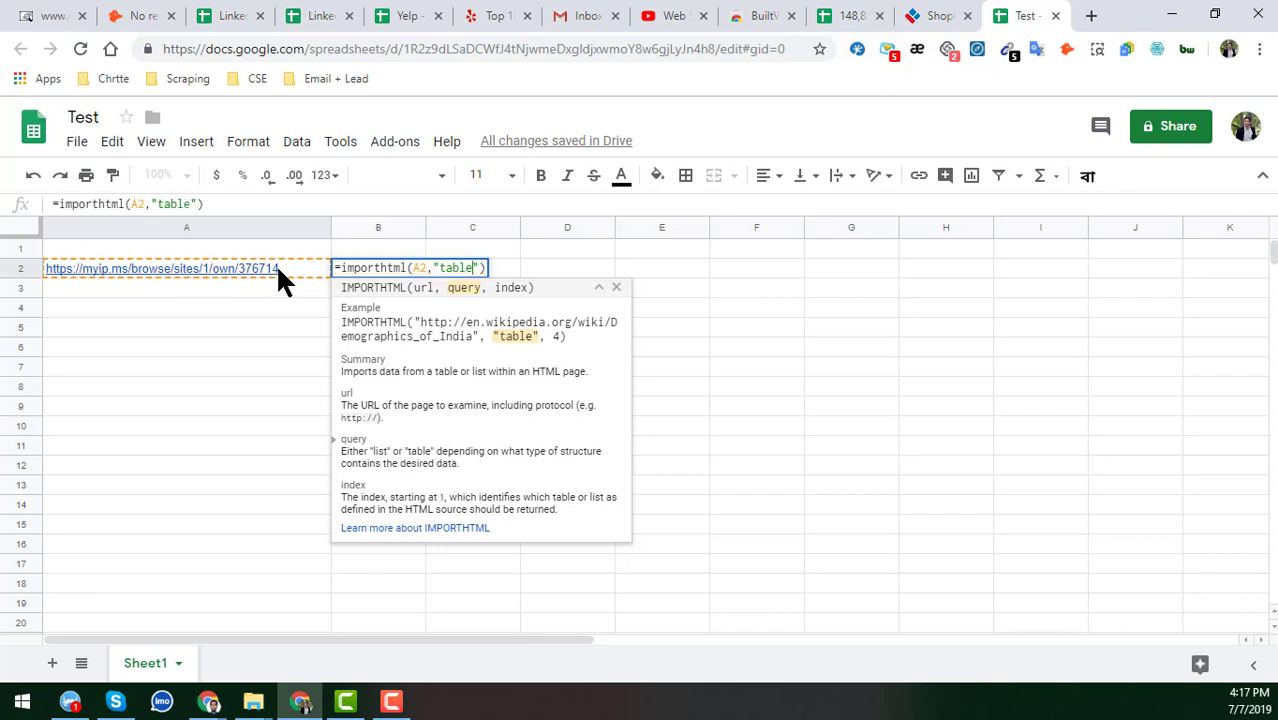
{"action": "type", "text": "\","}
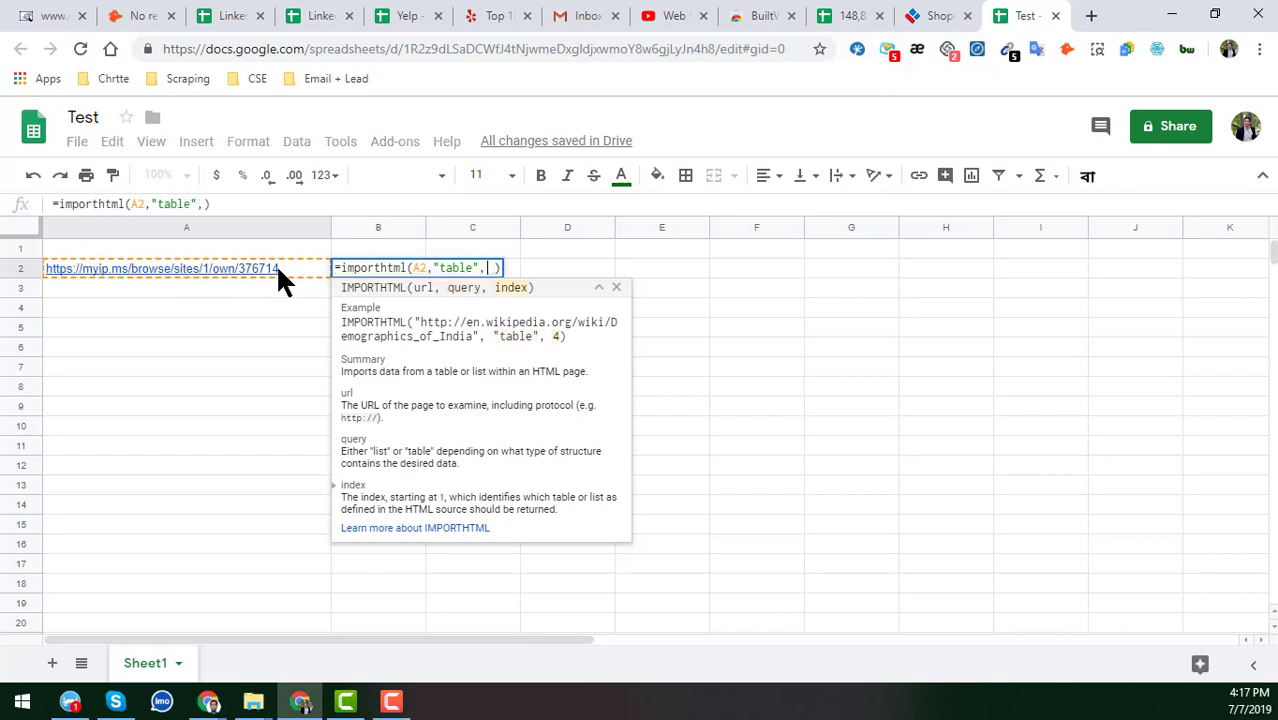
{"action": "type", "text": "13"}
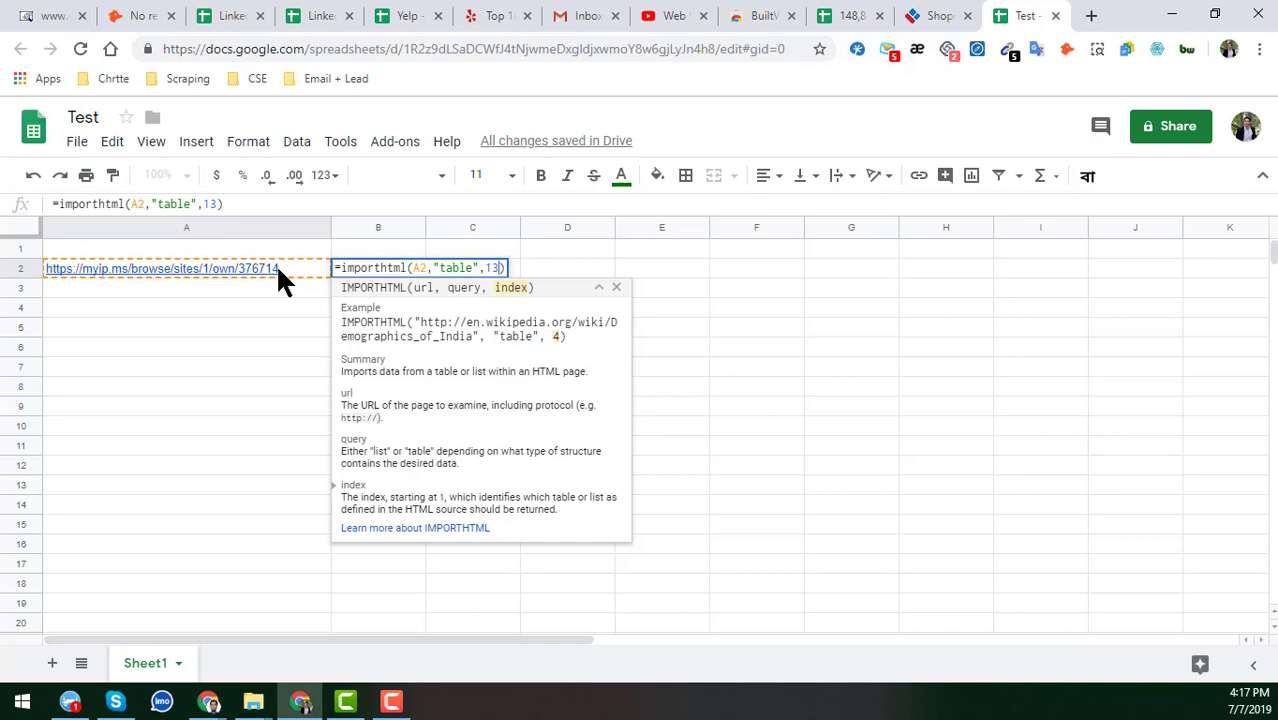
{"action": "key", "text": "Return"}
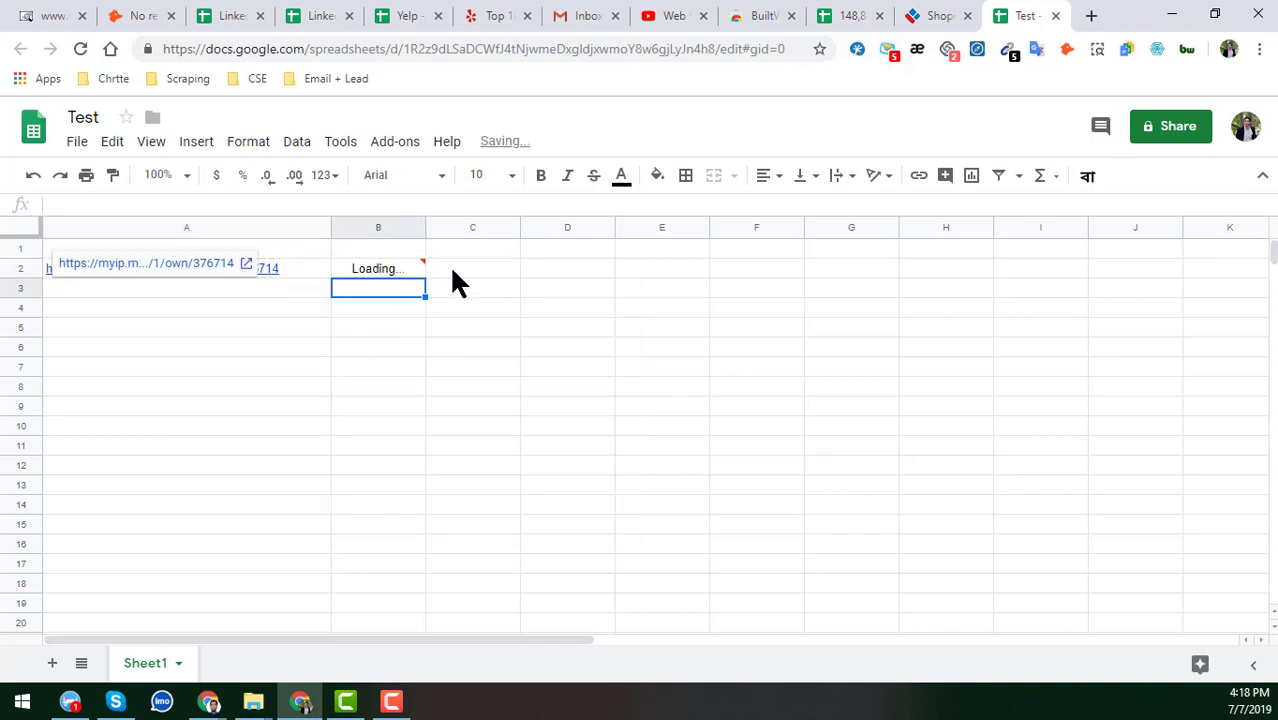
Compare the import against the myip.ms Shopify sites page, then return to the Test sheet
{"action": "left_click", "coordinate": [920, 15]}
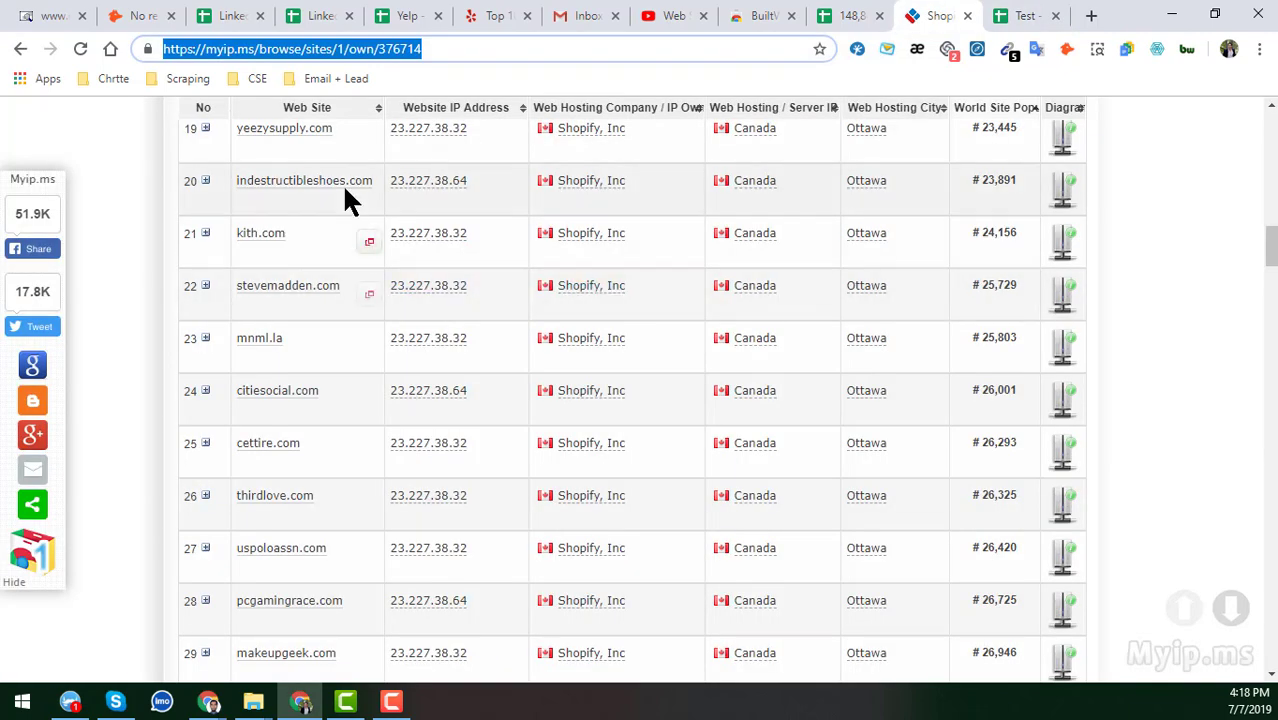
{"action": "scroll", "coordinate": [384, 344], "scroll_direction": "up", "scroll_amount": 6}
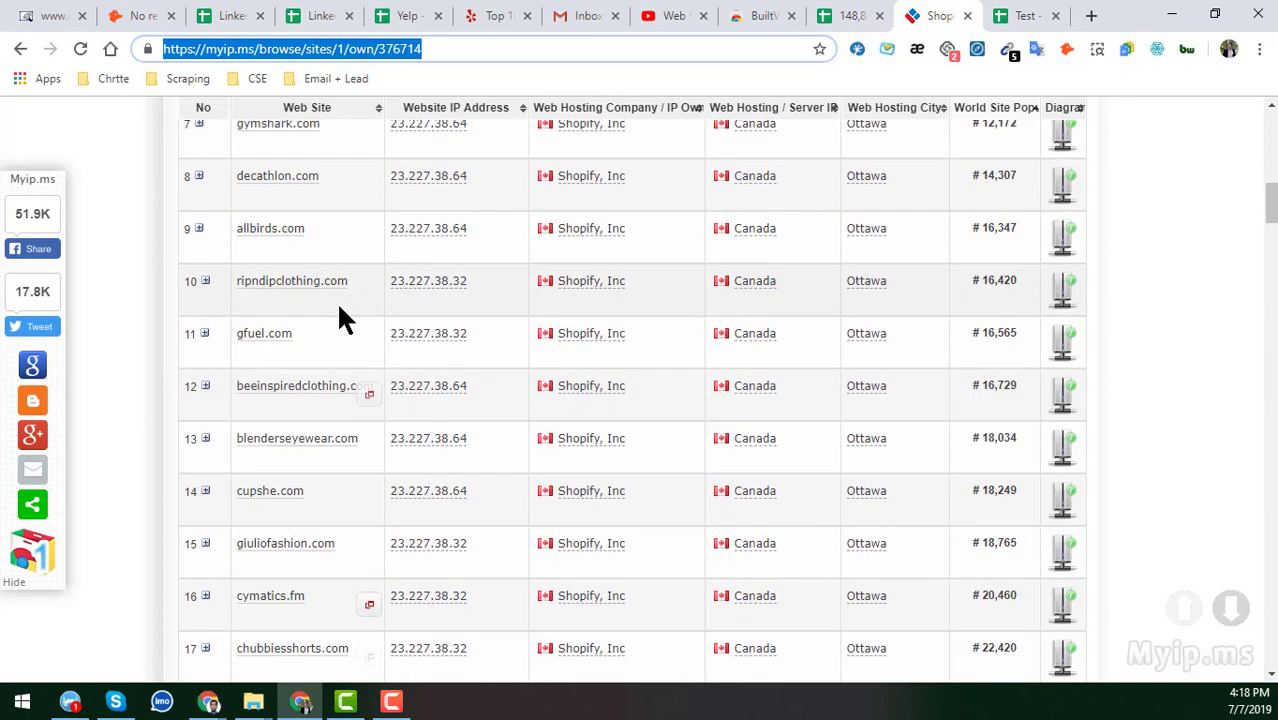
{"action": "scroll", "coordinate": [560, 310], "scroll_direction": "up", "scroll_amount": 8}
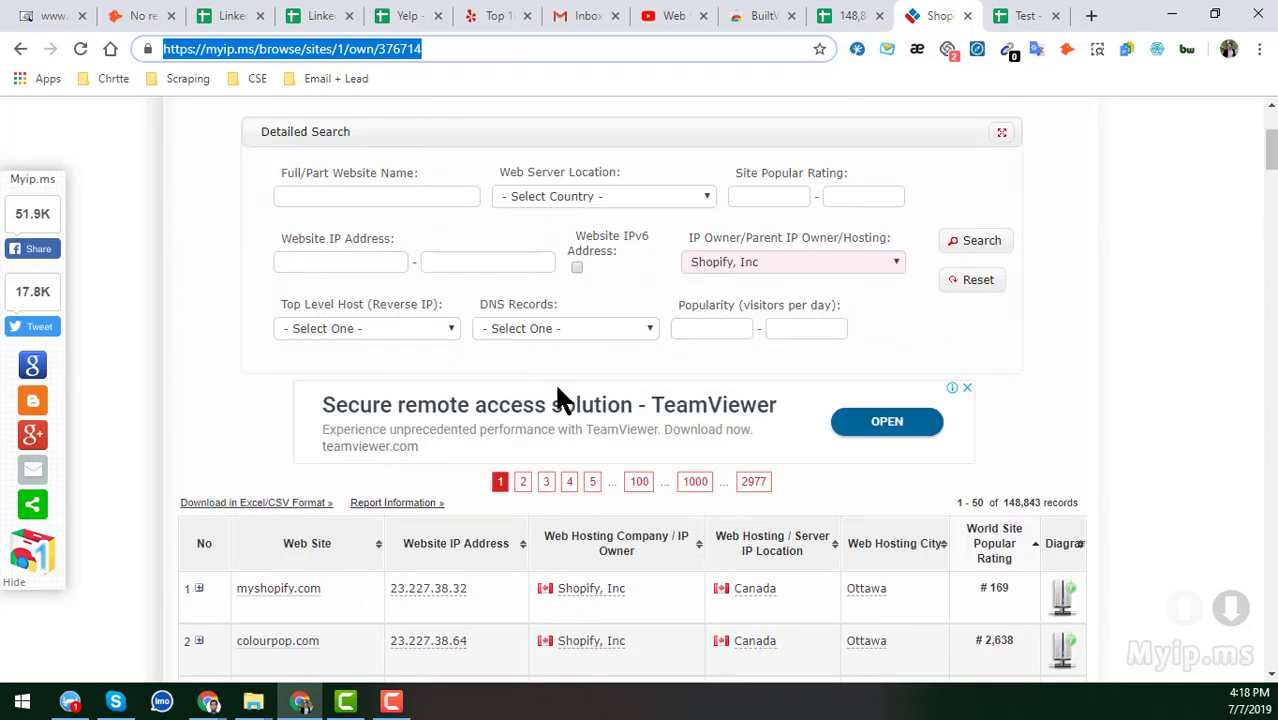
{"action": "scroll", "coordinate": [670, 475], "scroll_direction": "down", "scroll_amount": 10}
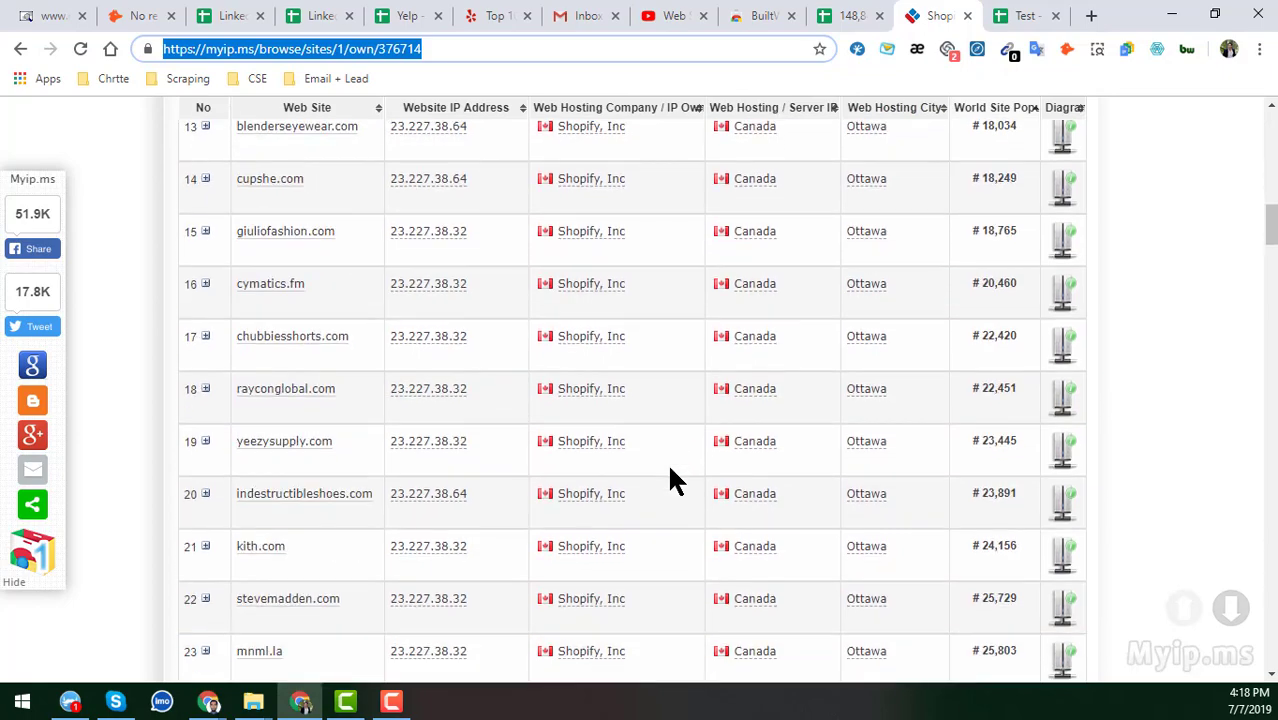
{"action": "scroll", "coordinate": [672, 480], "scroll_direction": "down", "scroll_amount": 20}
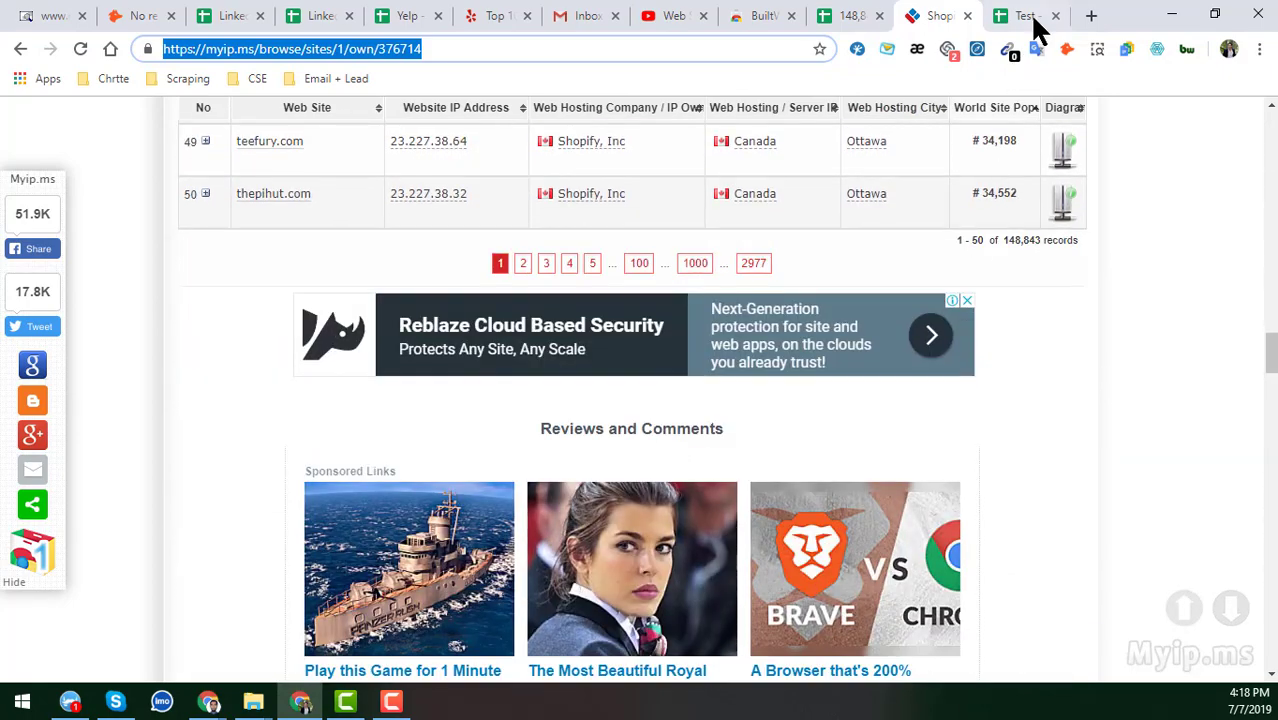
{"action": "left_click", "coordinate": [1033, 17]}
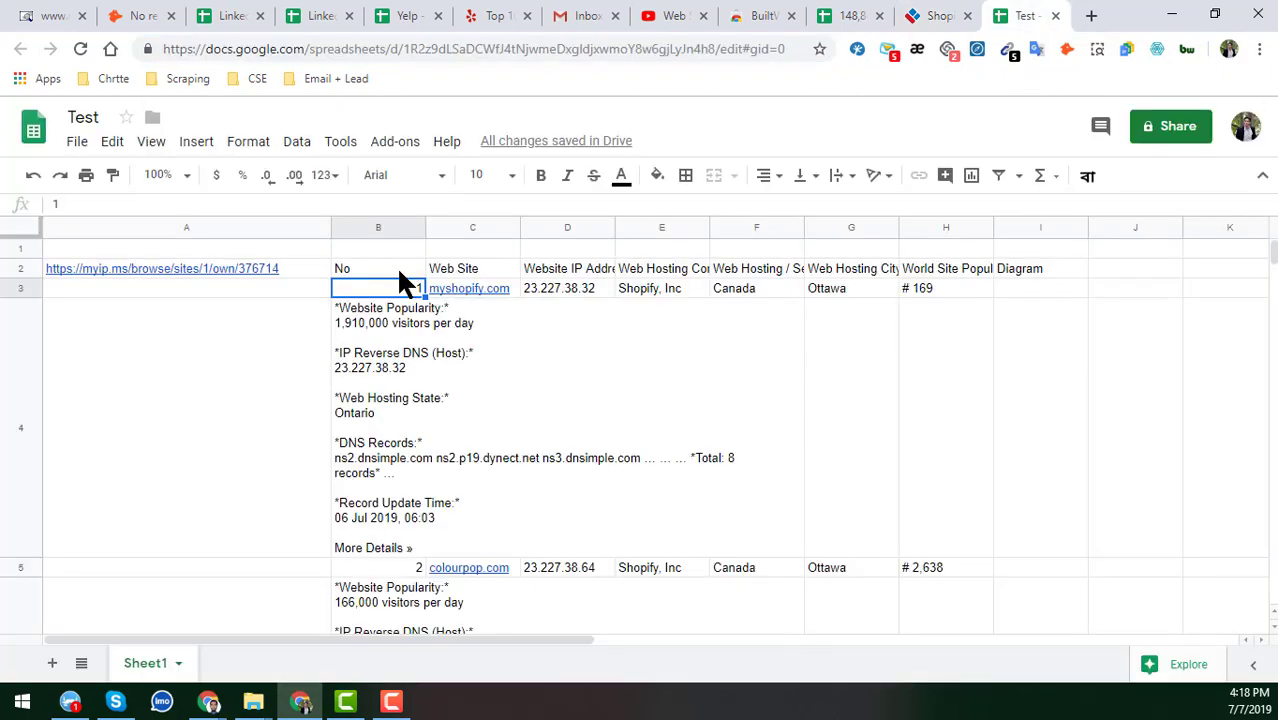
Widen column B so the long imported detail text in B4 is readable
{"action": "left_click", "coordinate": [396, 266]}
{"action": "left_click", "coordinate": [1040, 357]}
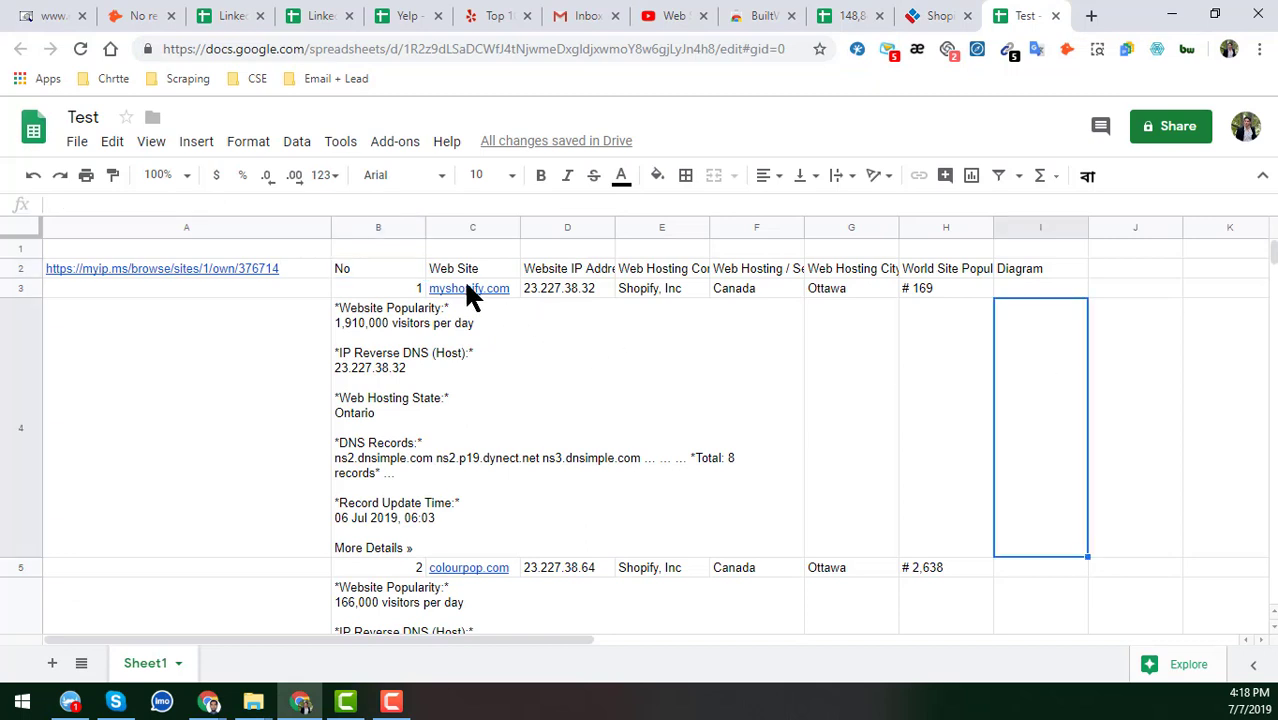
{"action": "left_click", "coordinate": [355, 267]}
{"action": "left_click", "coordinate": [391, 365]}
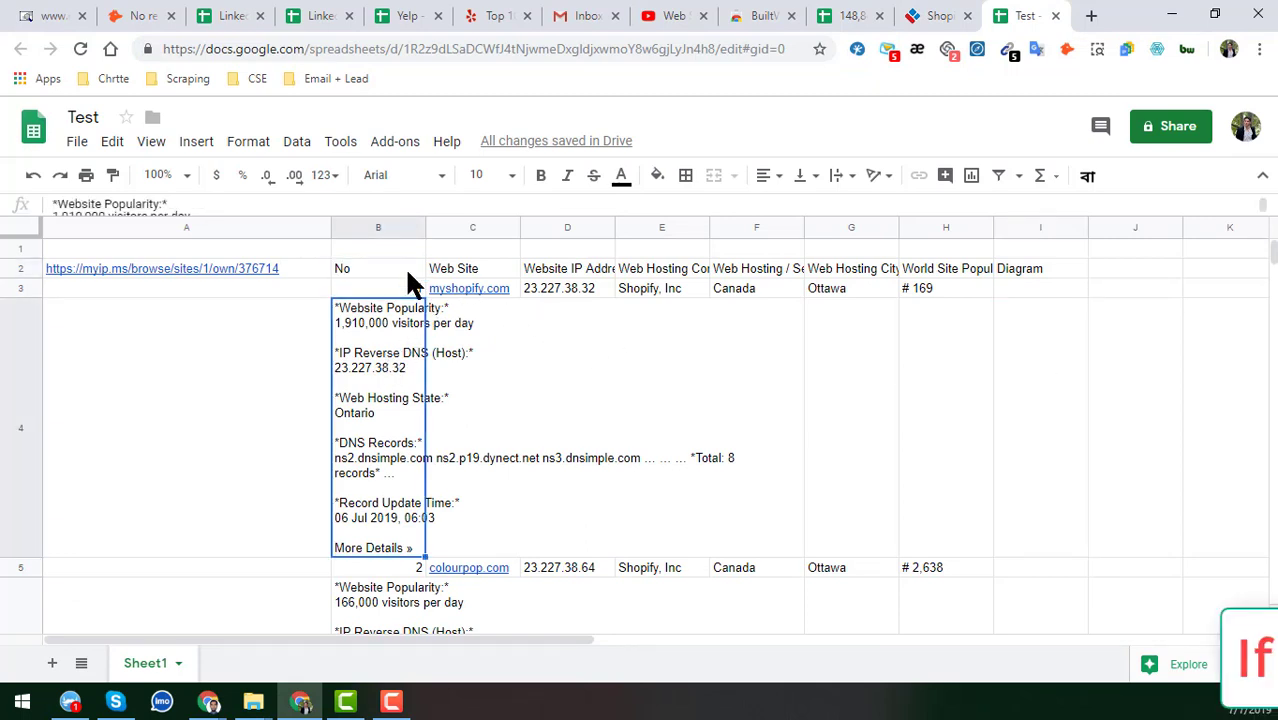
{"action": "left_click_drag", "start_coordinate": [426, 227], "coordinate": [581, 271]}
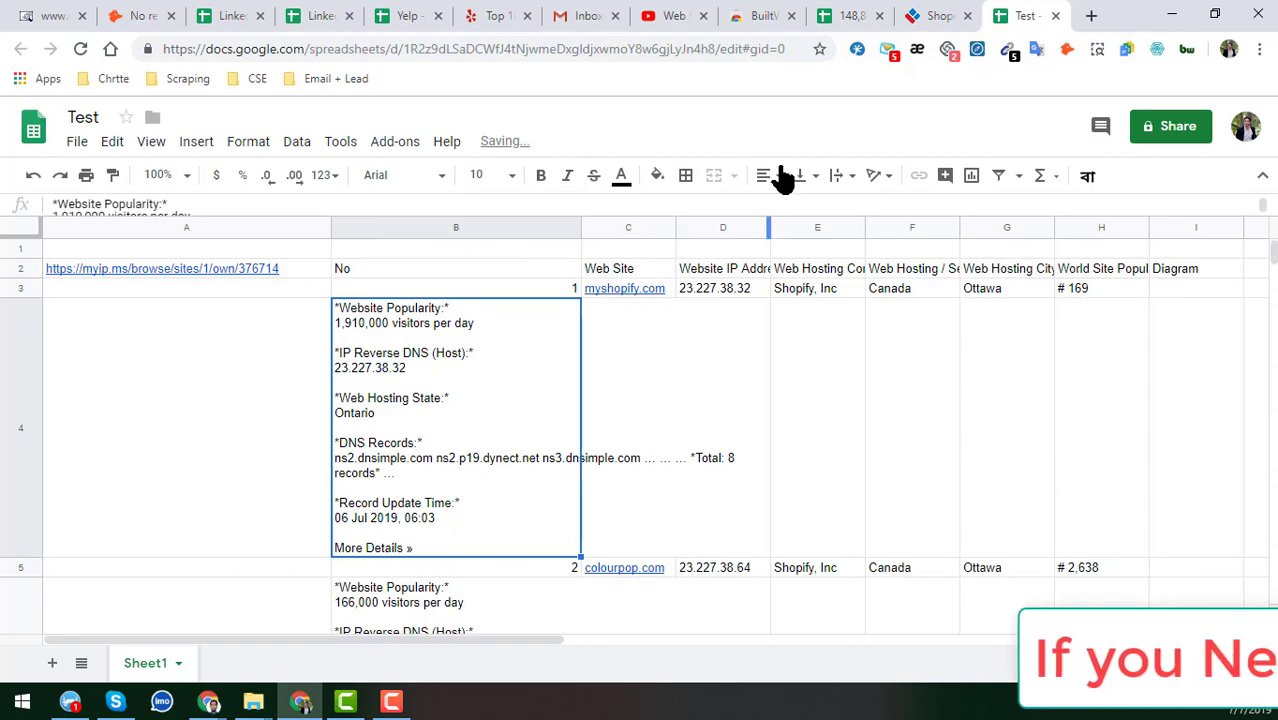
{"action": "left_click", "coordinate": [945, 15]}
{"action": "scroll", "coordinate": [420, 350], "scroll_direction": "up", "scroll_amount": 6}
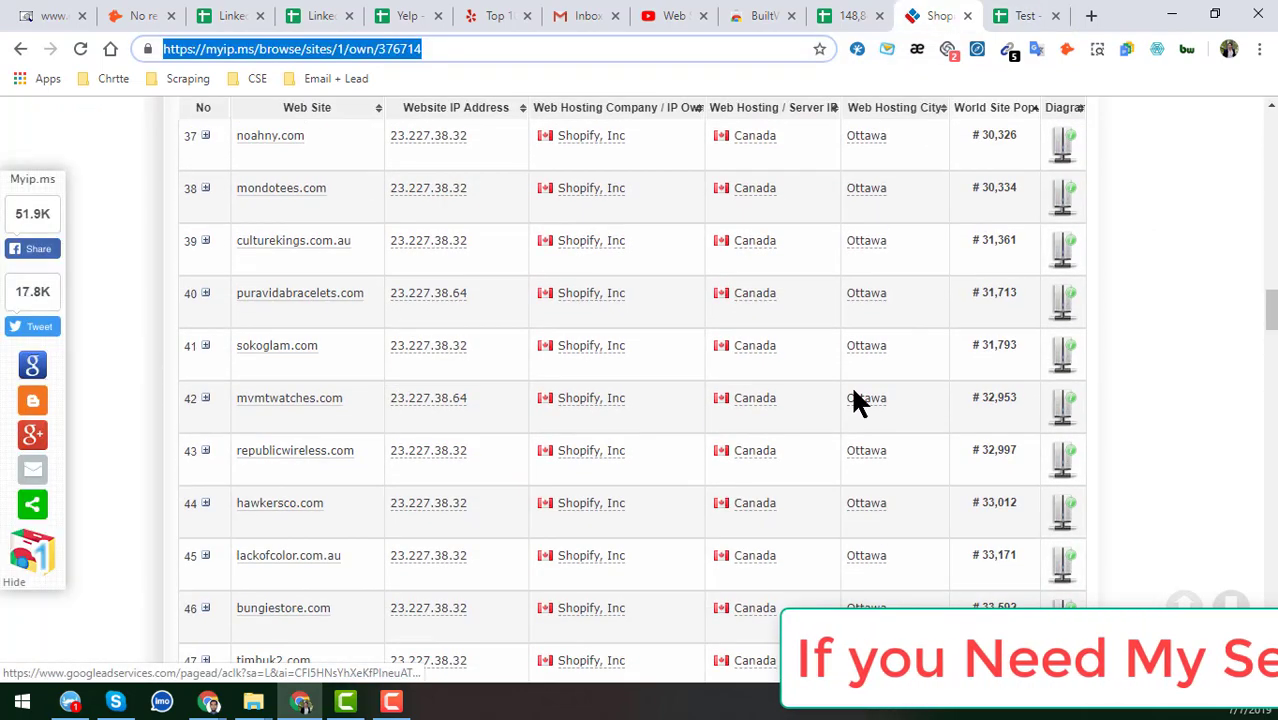
Expand and collapse the myshopify.com row's details on myip.ms, then go back to the Test sheet
{"action": "left_click", "coordinate": [1175, 353]}
{"action": "scroll", "coordinate": [1175, 353], "scroll_direction": "up", "scroll_amount": 20}
{"action": "scroll", "coordinate": [531, 485], "scroll_direction": "down", "scroll_amount": 4}
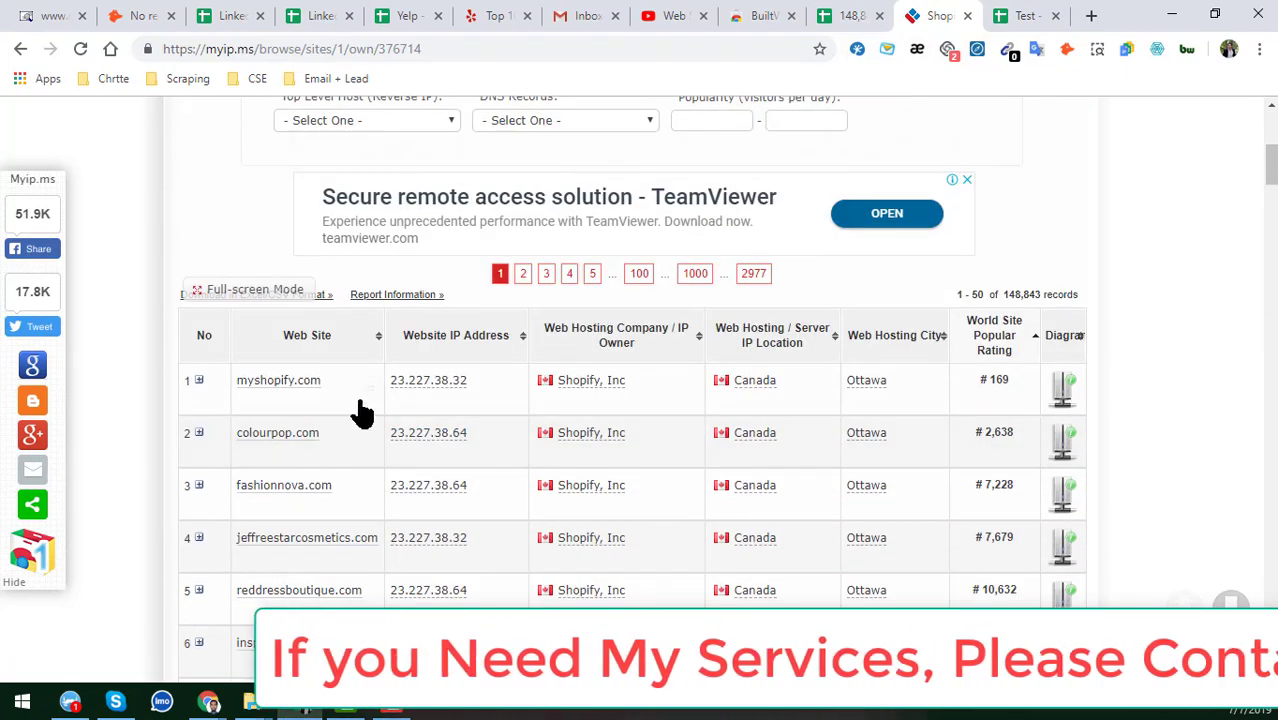
{"action": "left_click", "coordinate": [198, 381]}
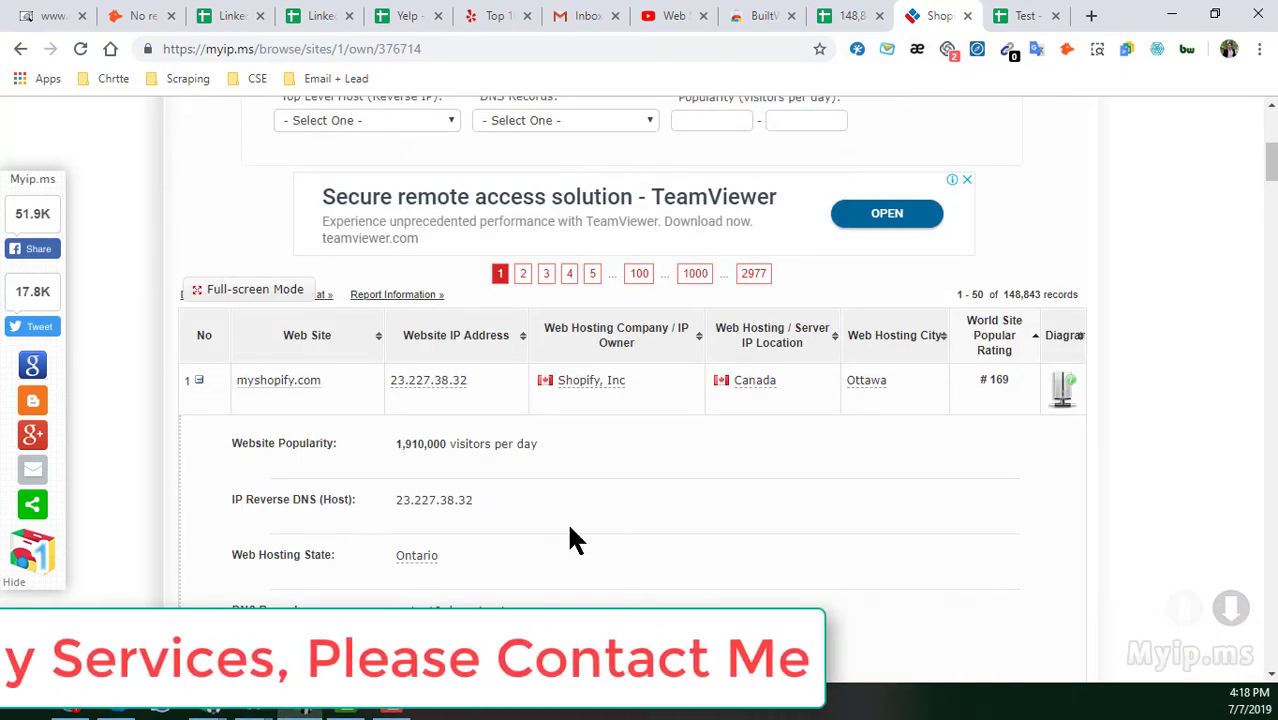
{"action": "scroll", "coordinate": [479, 428], "scroll_direction": "down", "scroll_amount": 3}
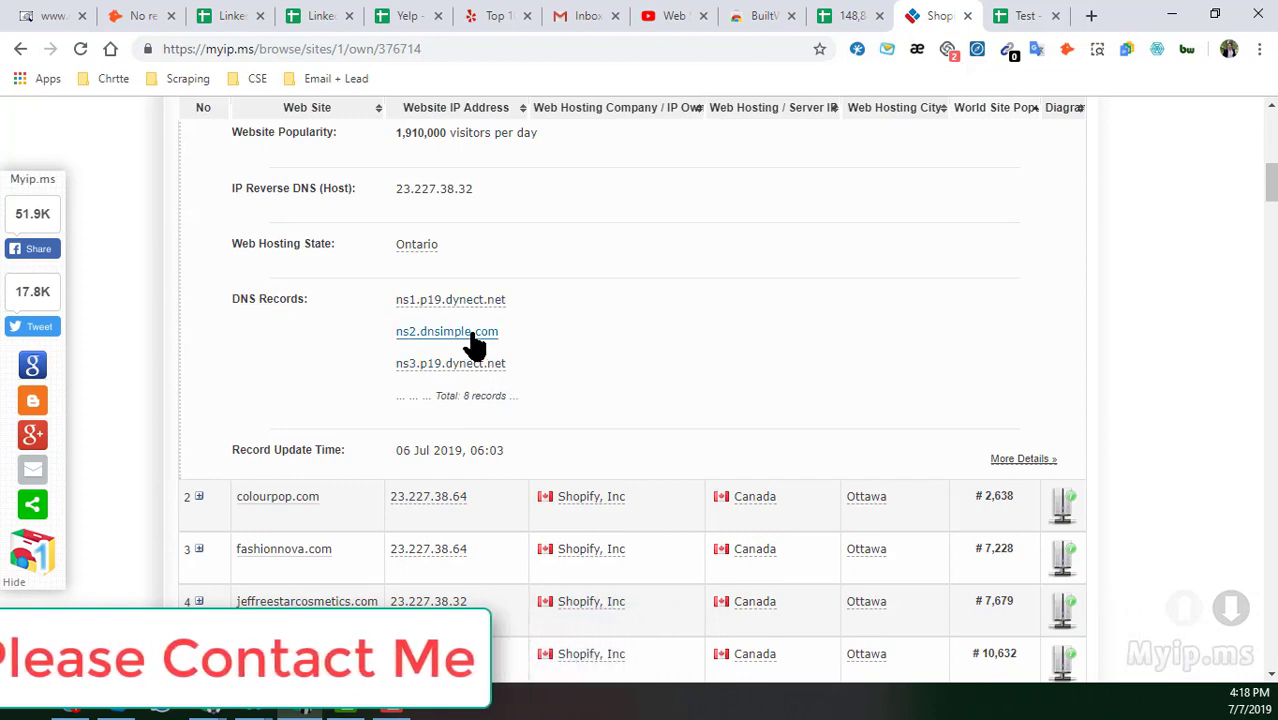
{"action": "scroll", "coordinate": [471, 342], "scroll_direction": "up", "scroll_amount": 3}
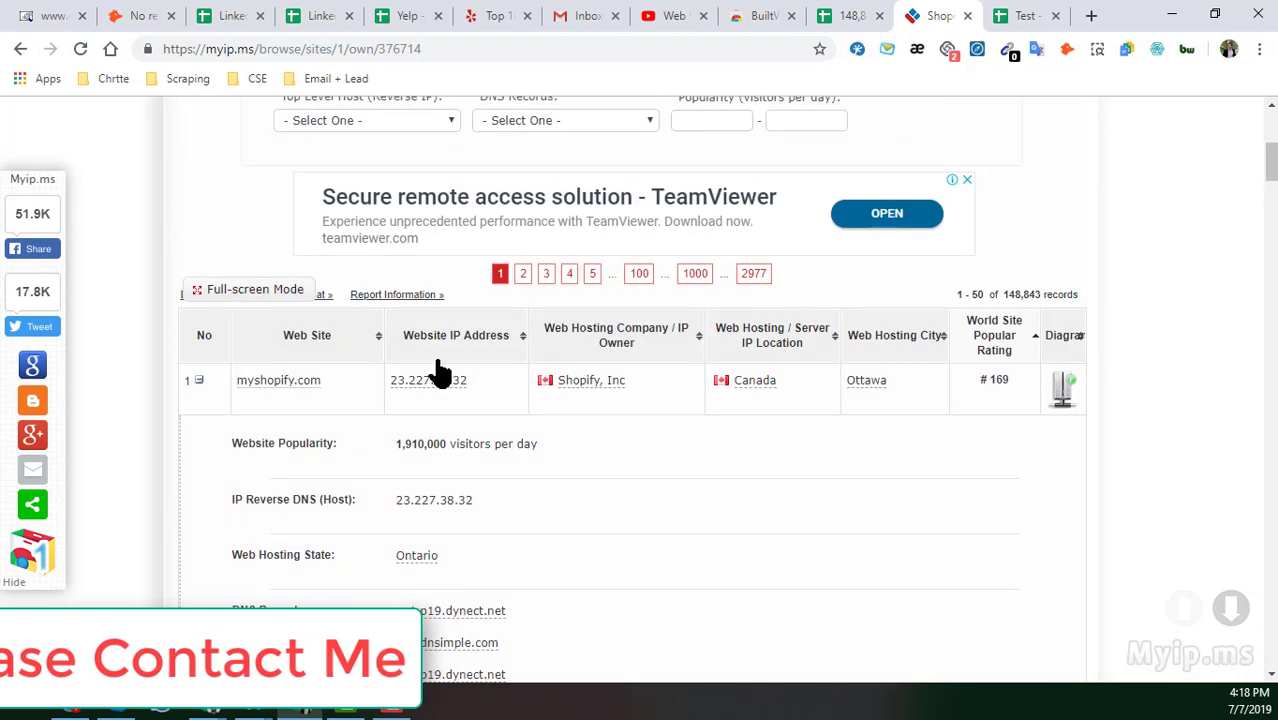
{"action": "left_click", "coordinate": [199, 384]}
{"action": "left_click", "coordinate": [1035, 14]}
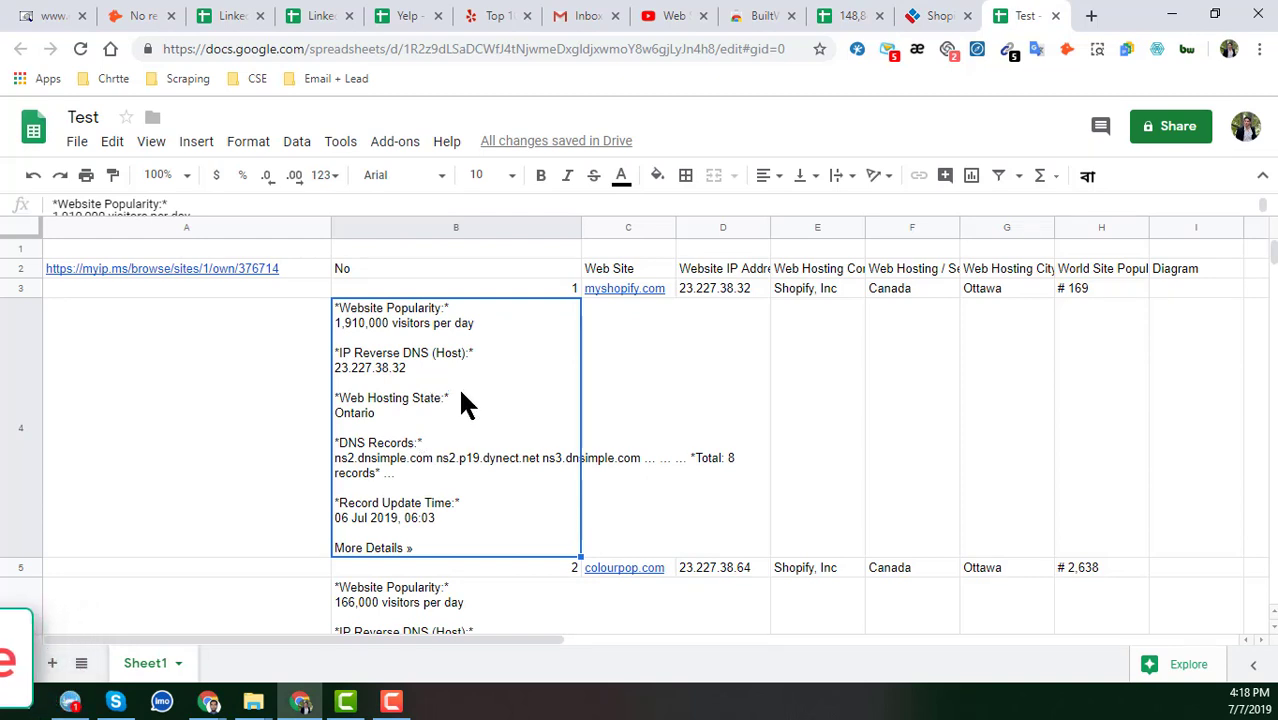
Select the whole Test sheet and create a filter on it
{"action": "left_click", "coordinate": [600, 369]}
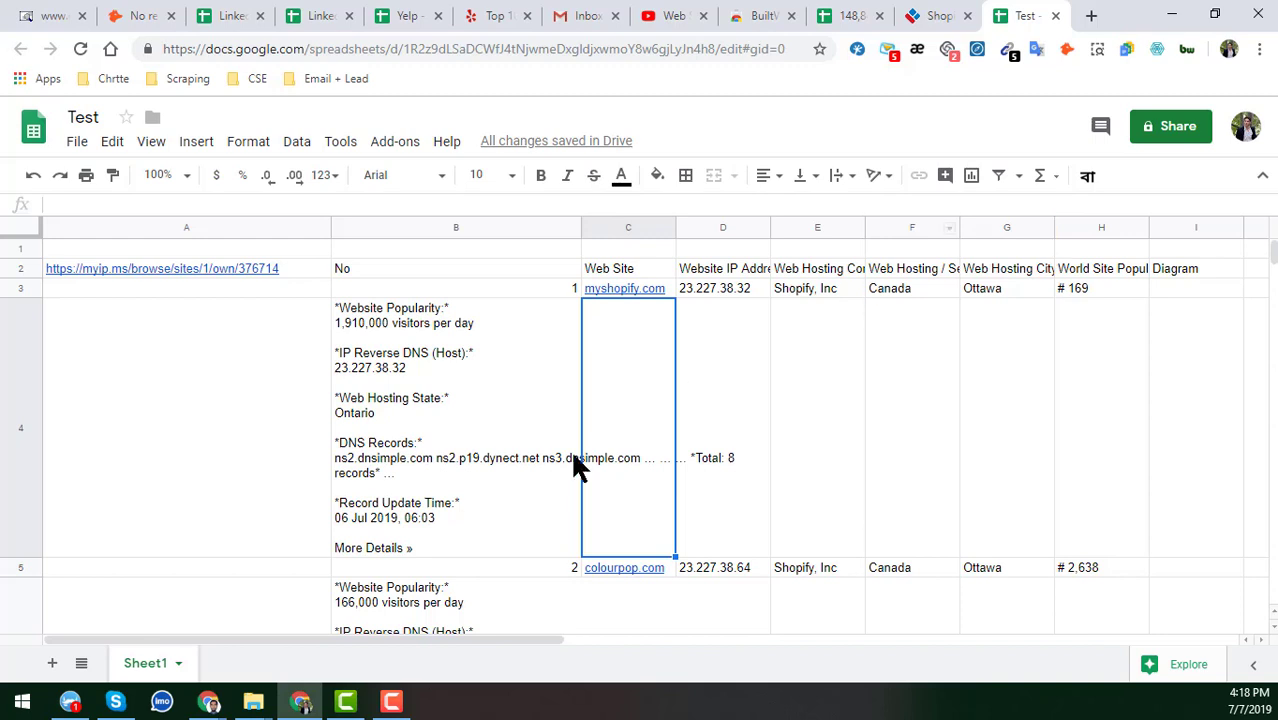
{"action": "left_click", "coordinate": [461, 463]}
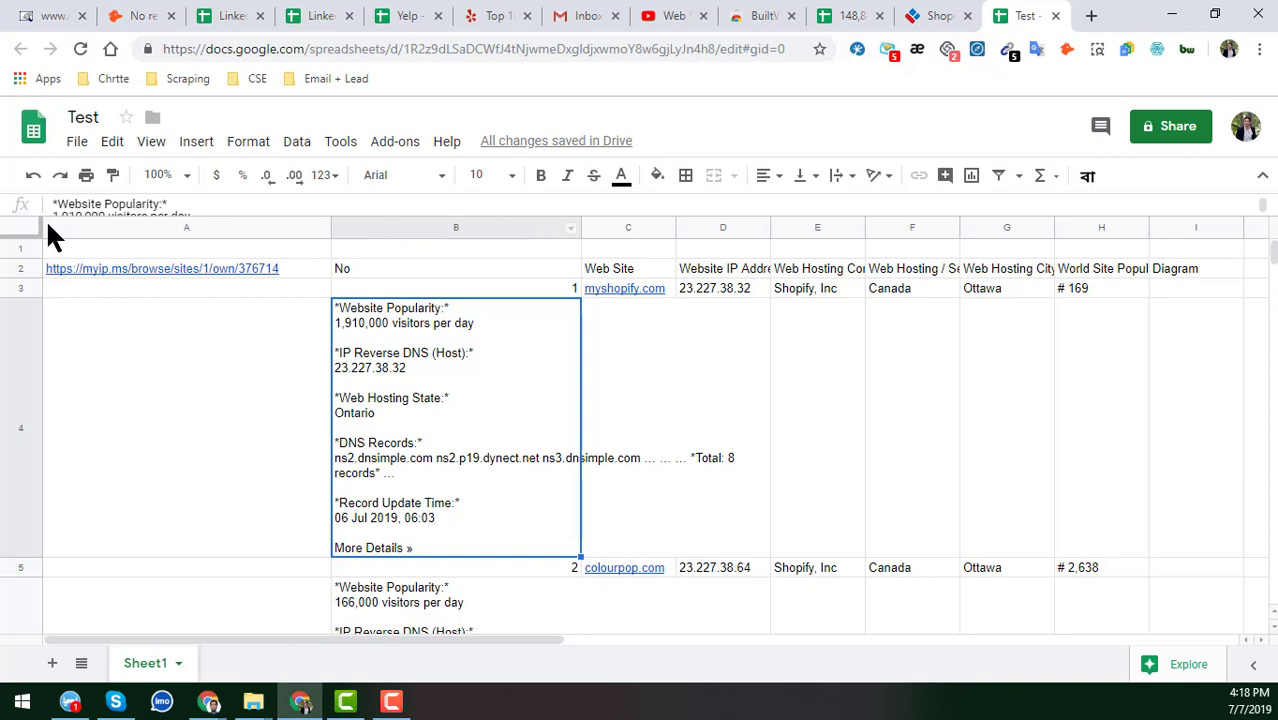
{"action": "left_click", "coordinate": [22, 237]}
{"action": "left_click", "coordinate": [998, 175]}
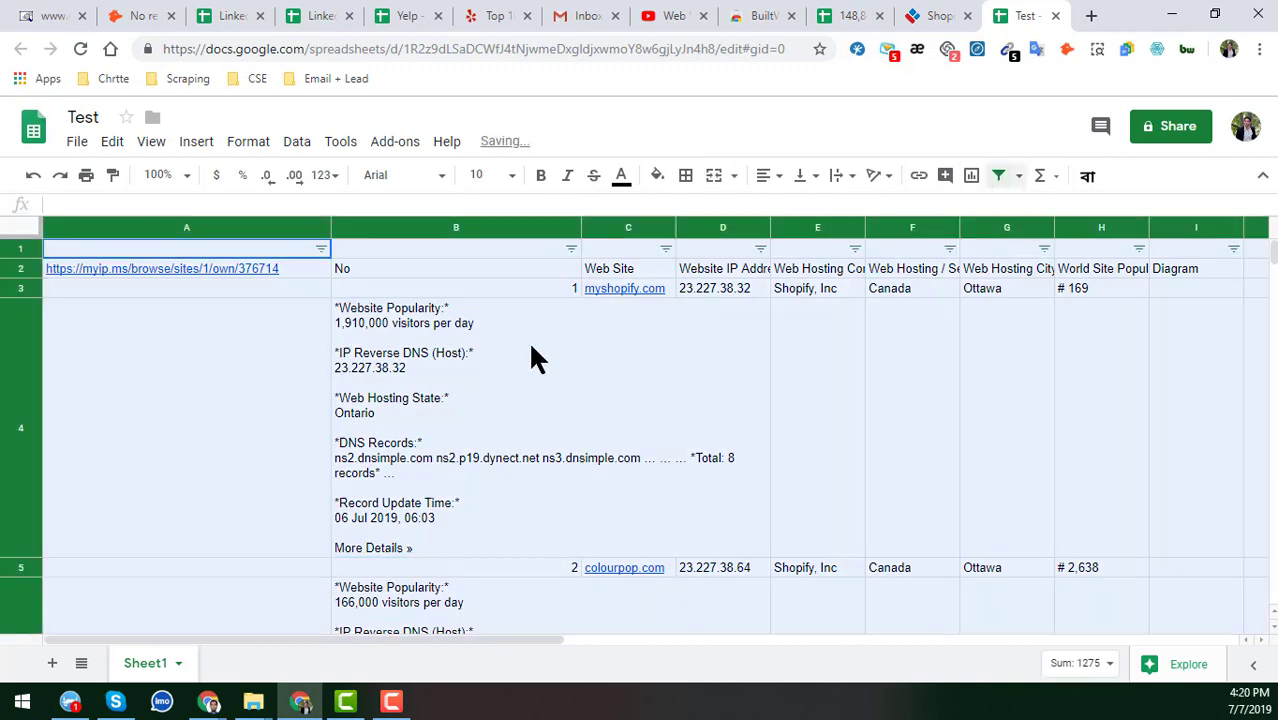
{"action": "left_click", "coordinate": [530, 350]}
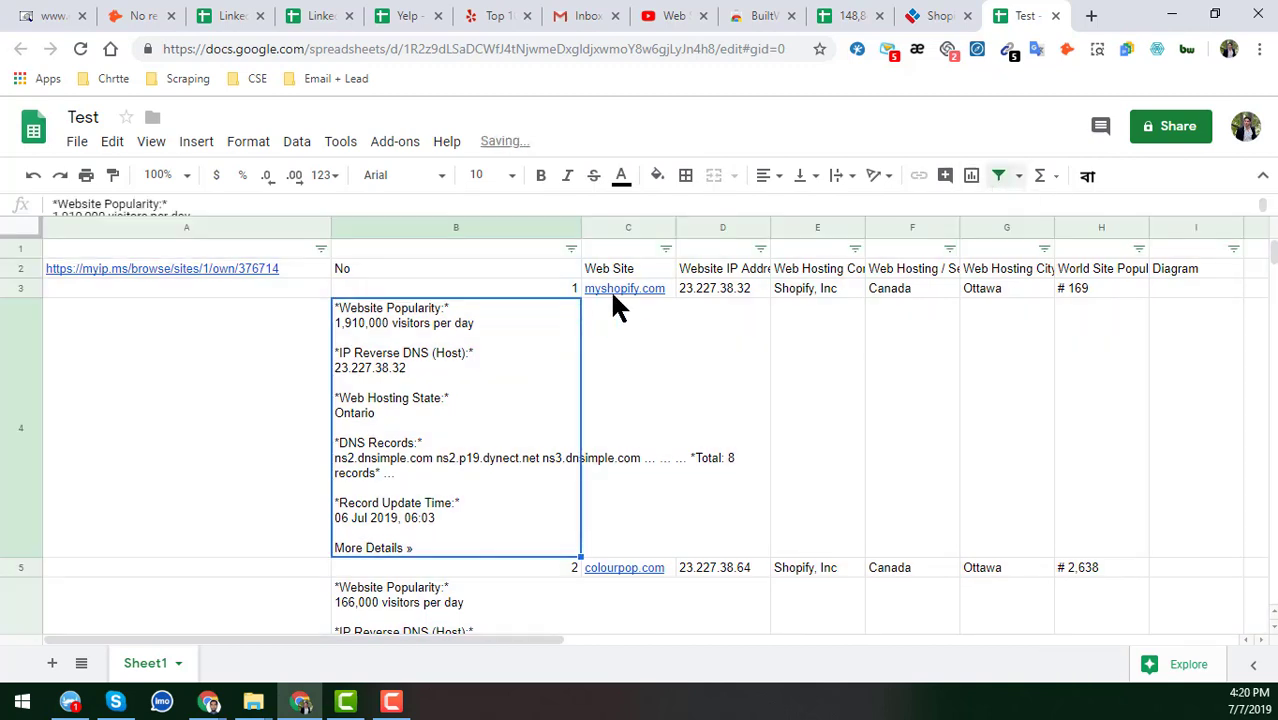
Filter the Web Site column by the condition Is not empty
{"action": "left_click", "coordinate": [665, 248]}
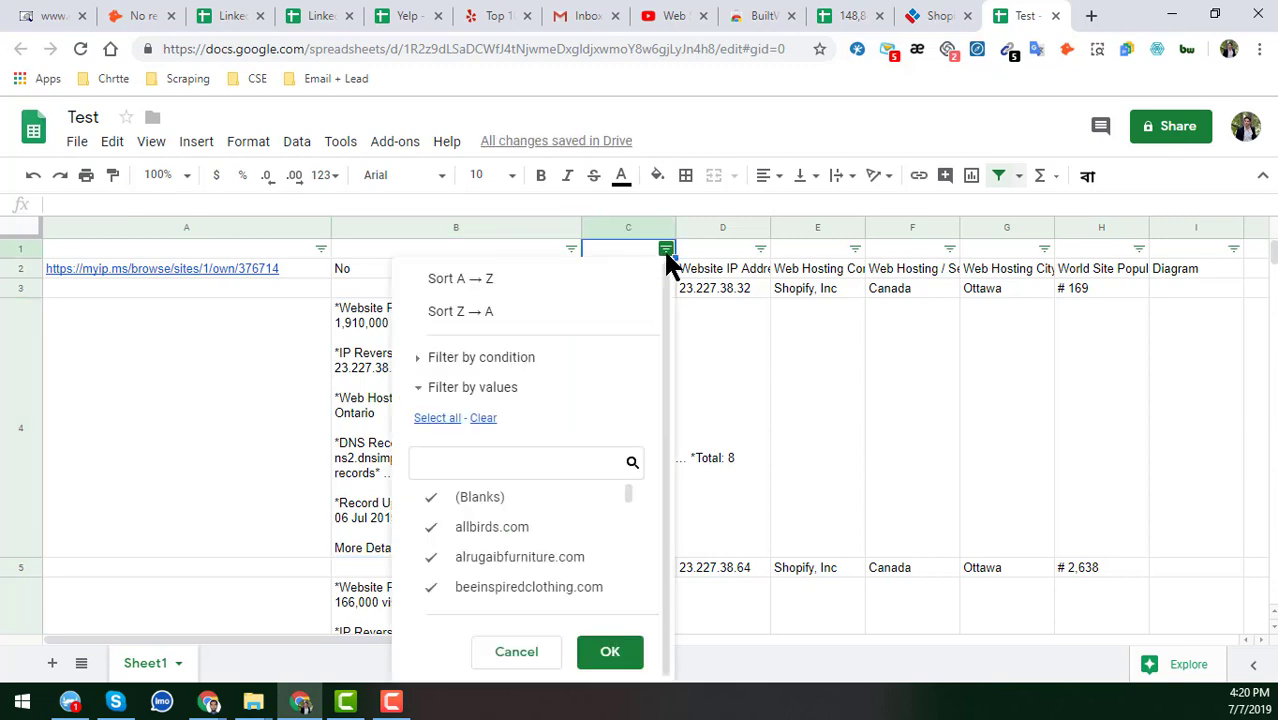
{"action": "left_click", "coordinate": [518, 357]}
{"action": "left_click", "coordinate": [510, 400]}
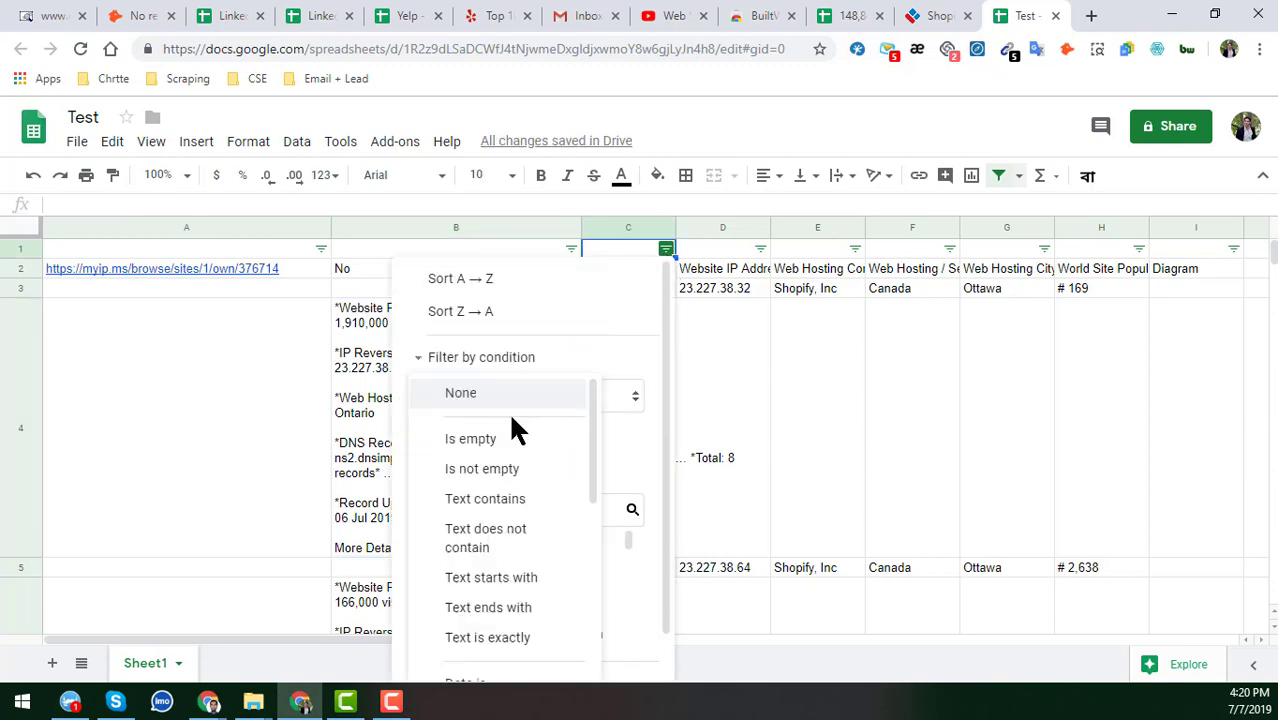
{"action": "left_click", "coordinate": [518, 475]}
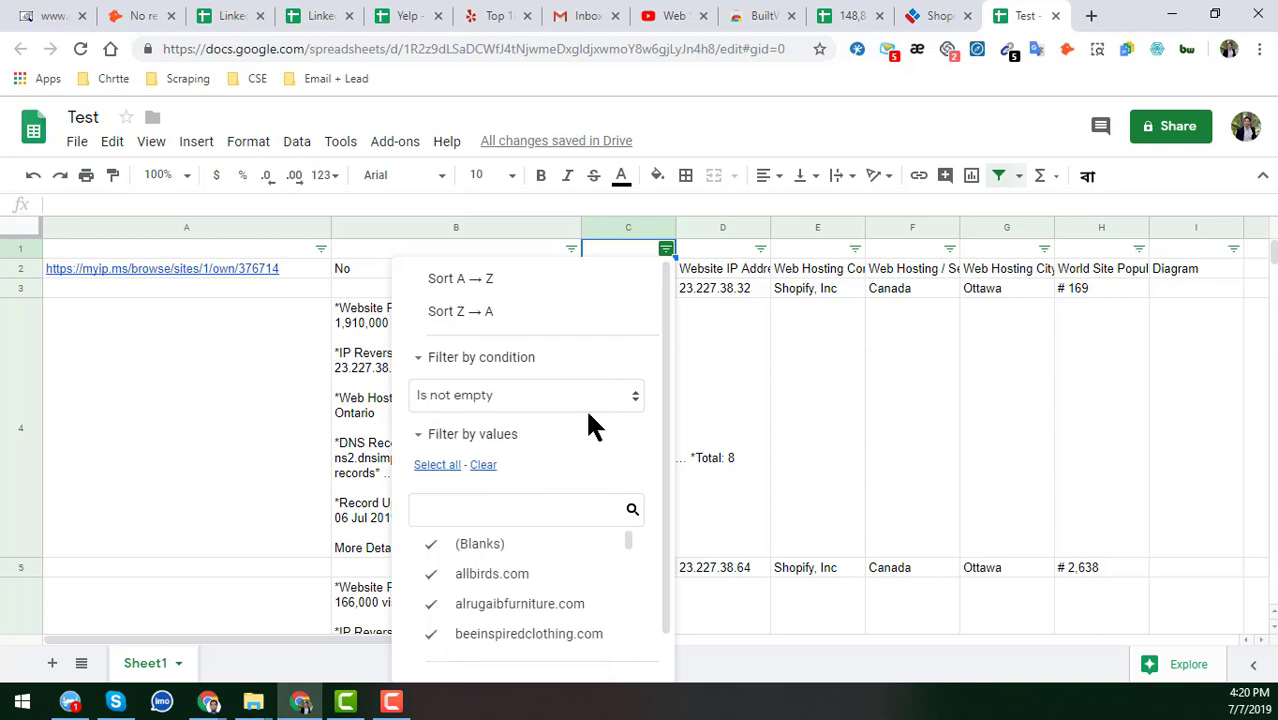
{"action": "scroll", "coordinate": [611, 576], "scroll_direction": "down", "scroll_amount": 1}
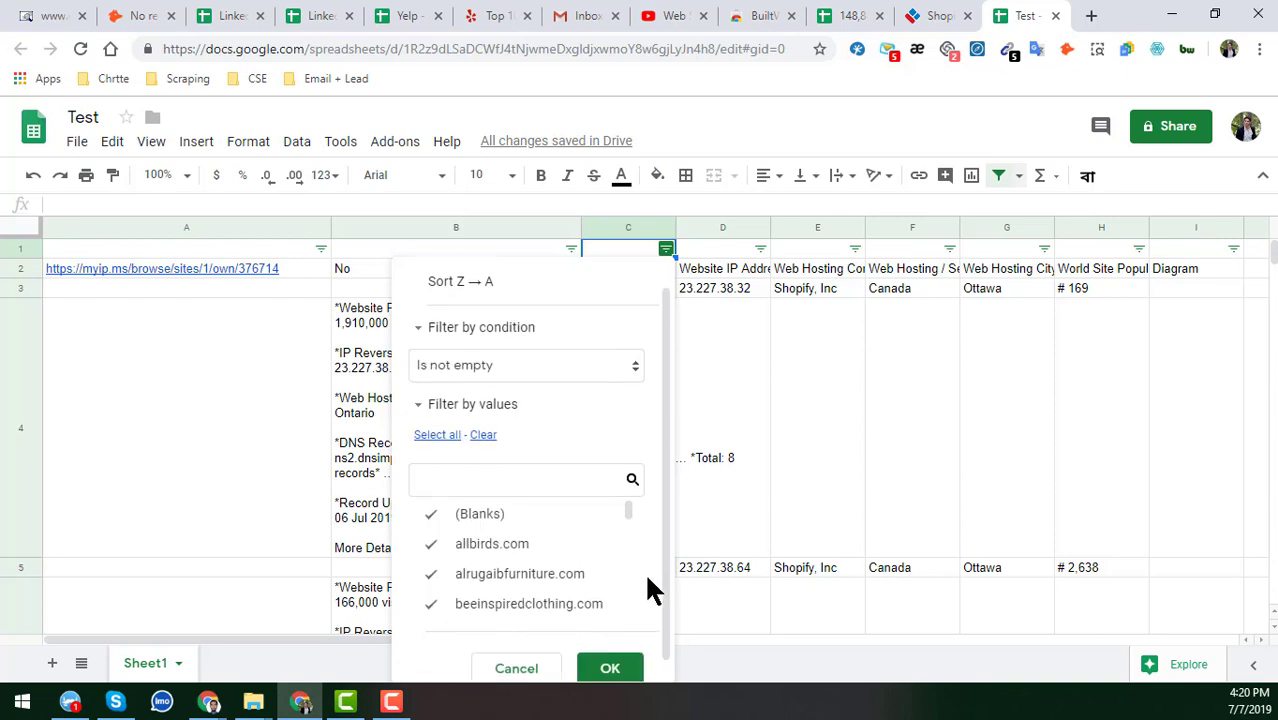
{"action": "left_click", "coordinate": [612, 663]}
{"action": "left_click", "coordinate": [840, 295]}
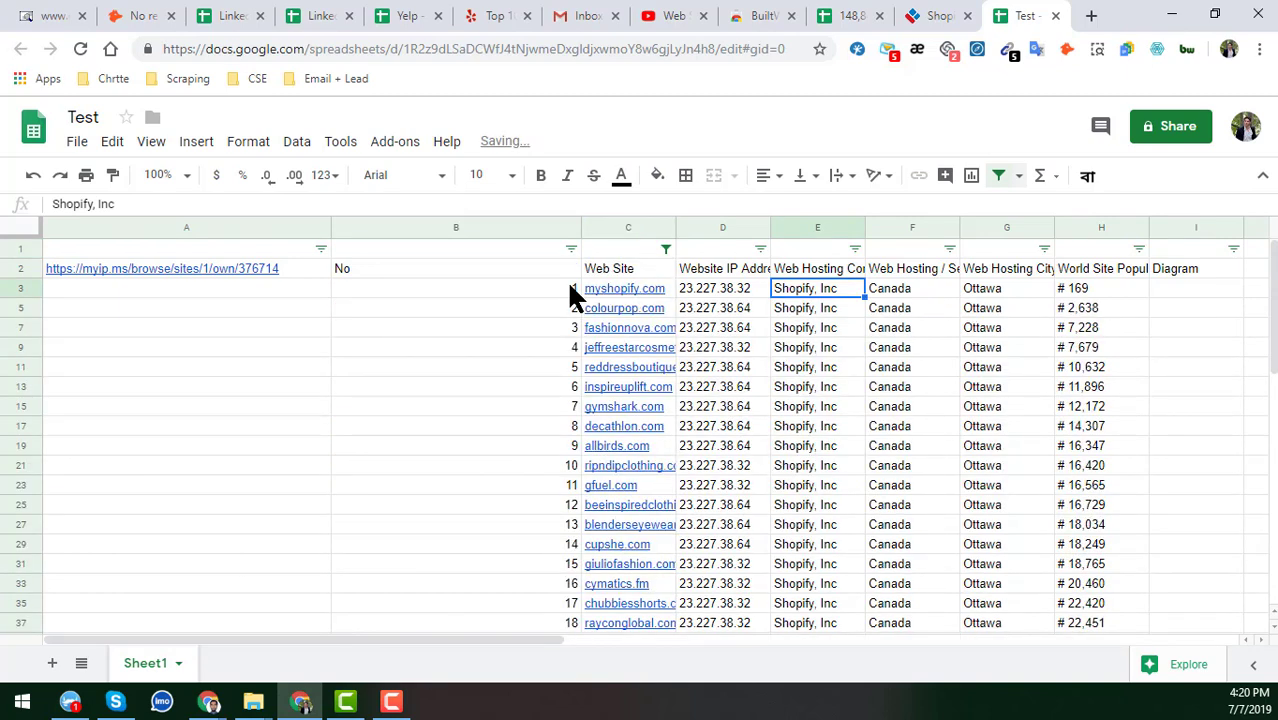
Narrow columns A and B to fit their contents
{"action": "left_click", "coordinate": [530, 285]}
{"action": "left_click_drag", "start_coordinate": [328, 229], "coordinate": [212, 240]}
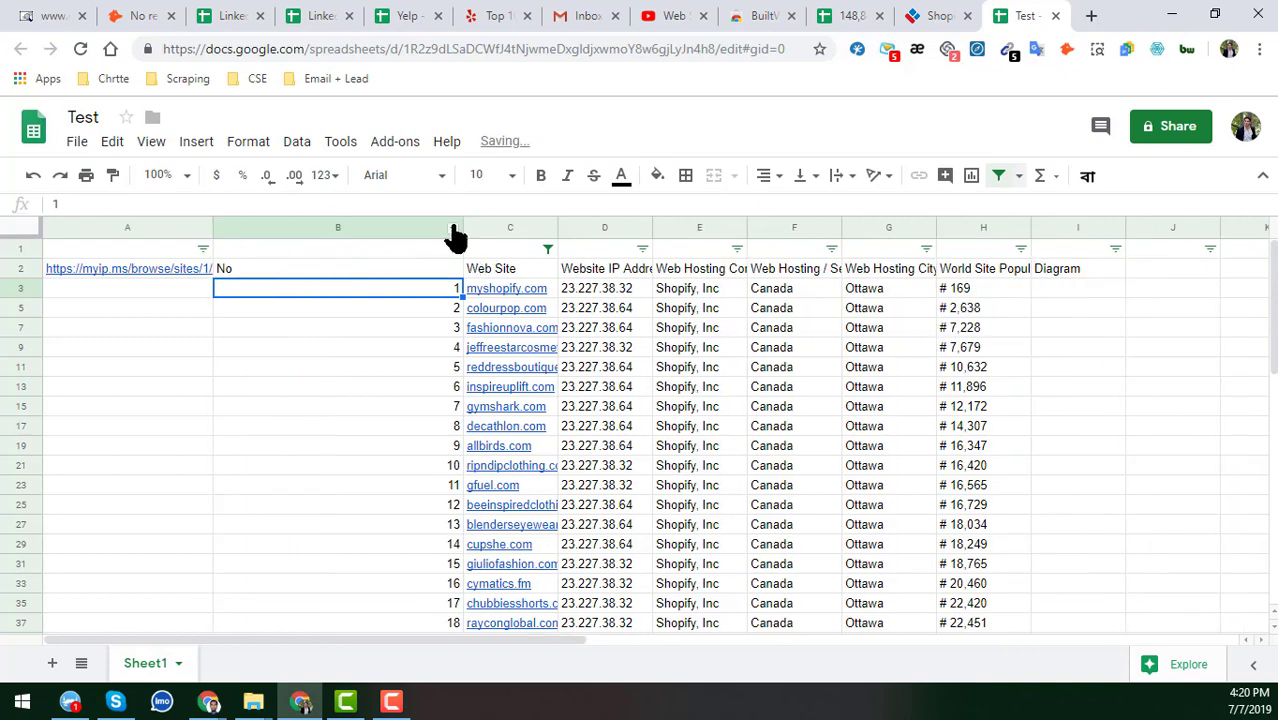
{"action": "left_click_drag", "start_coordinate": [460, 226], "coordinate": [301, 266]}
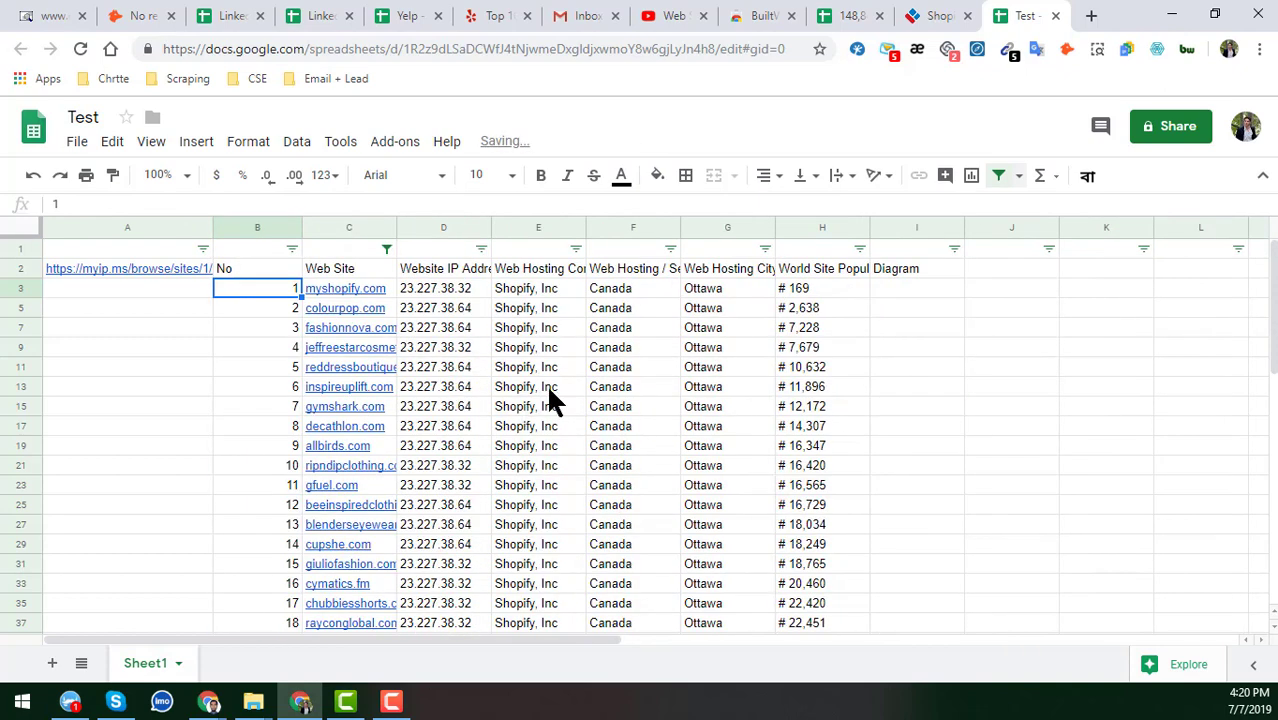
{"action": "left_click", "coordinate": [592, 292]}
Apply All borders to the whole sheet and check the last filtered row
{"action": "left_click", "coordinate": [14, 230]}
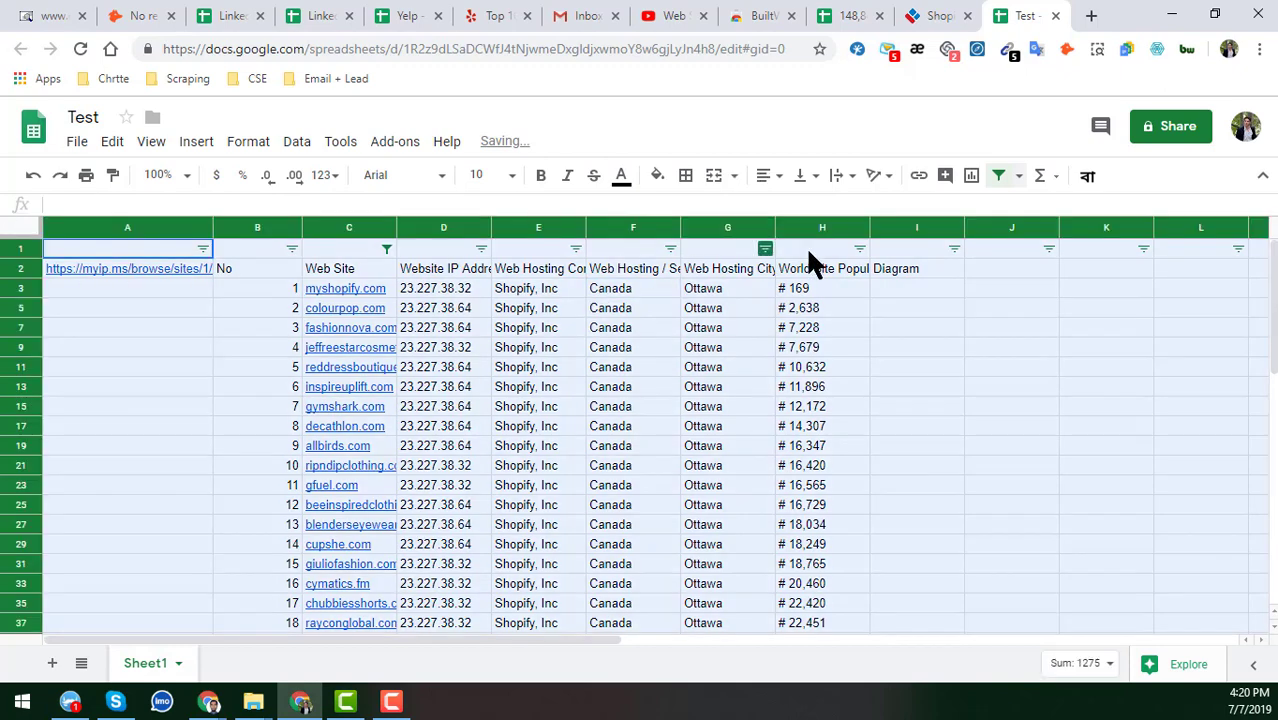
{"action": "left_click", "coordinate": [686, 177]}
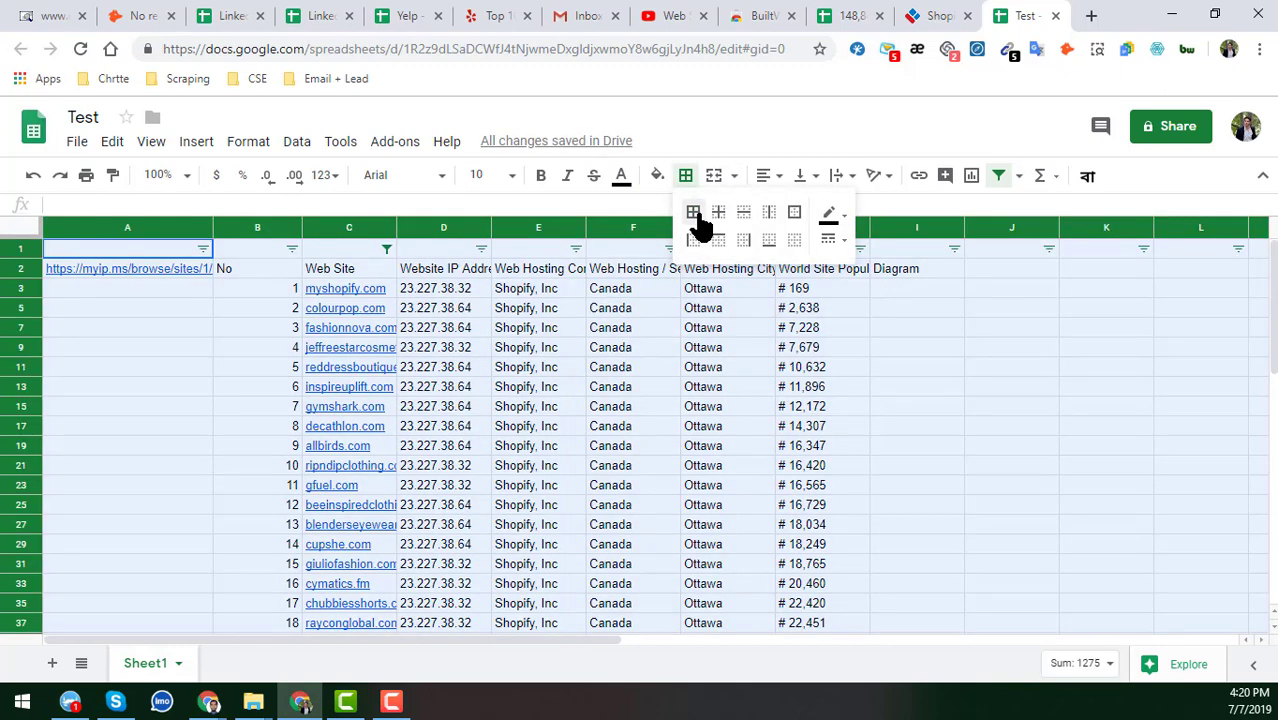
{"action": "left_click", "coordinate": [694, 214]}
{"action": "left_click", "coordinate": [669, 331]}
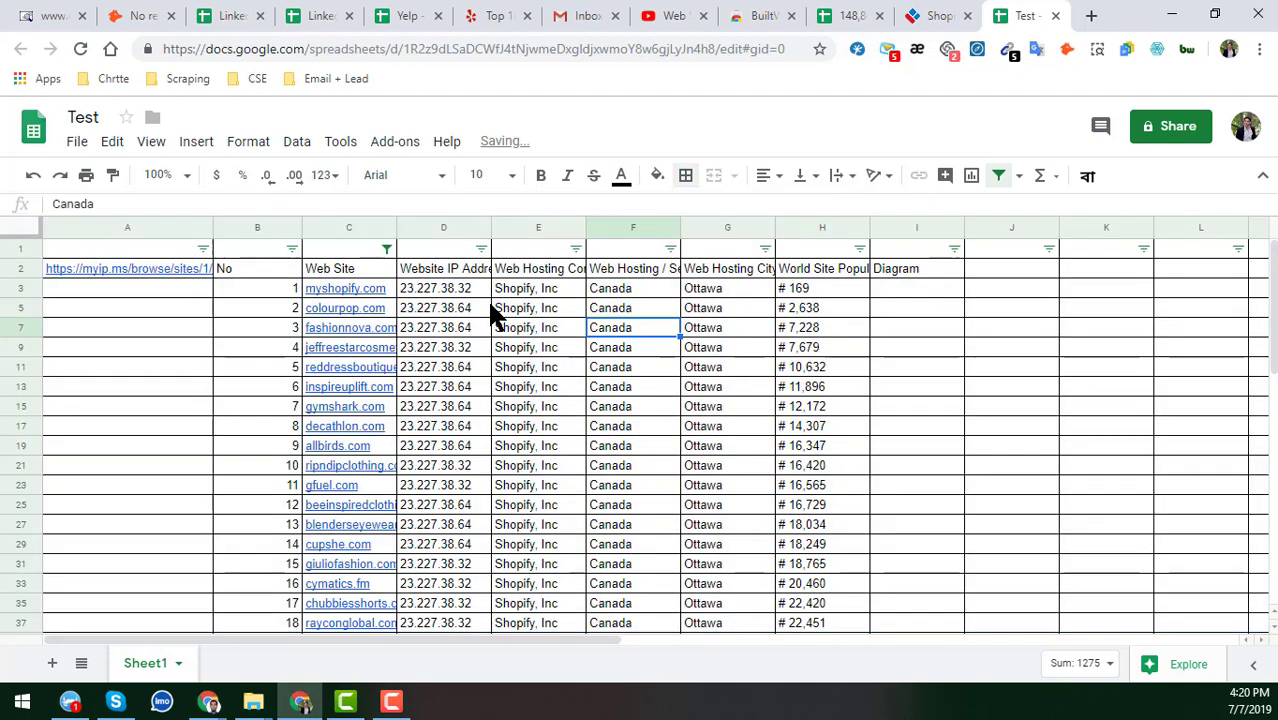
{"action": "left_click", "coordinate": [453, 268]}
{"action": "scroll", "coordinate": [551, 350], "scroll_direction": "down", "scroll_amount": 10}
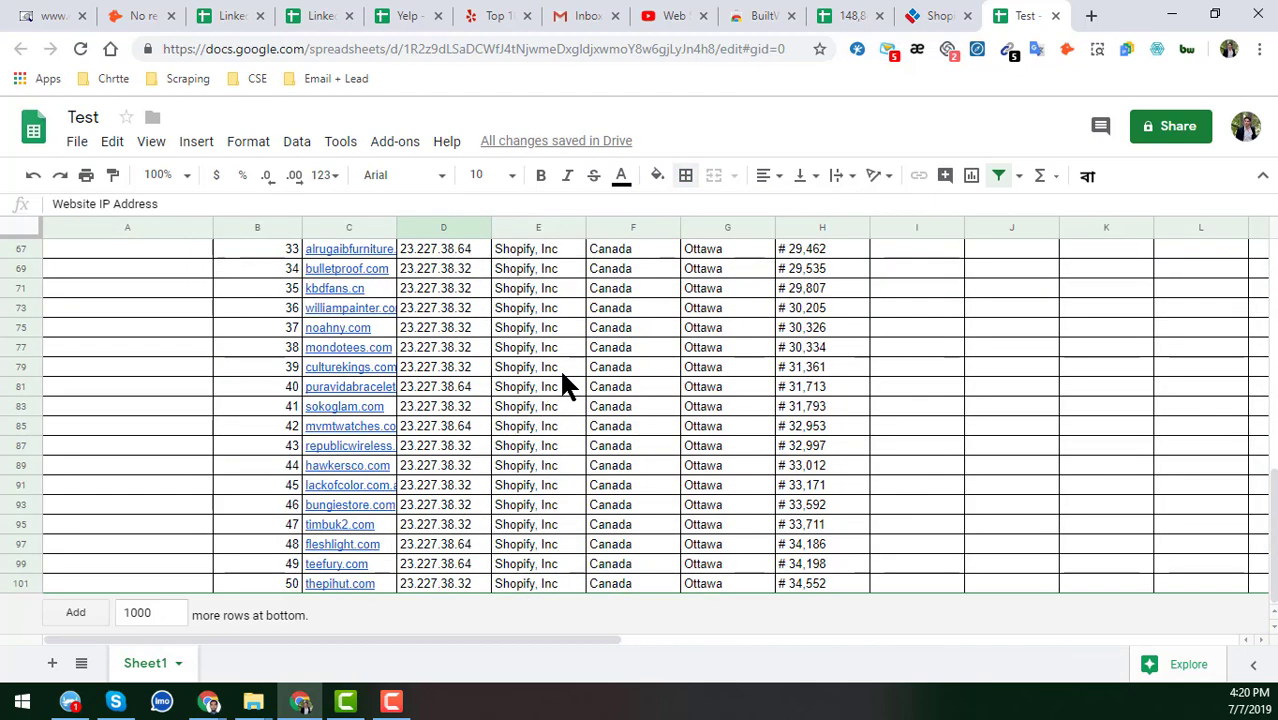
{"action": "left_click", "coordinate": [434, 582]}
{"action": "scroll", "coordinate": [467, 548], "scroll_direction": "up", "scroll_amount": 3}
{"action": "scroll", "coordinate": [470, 537], "scroll_direction": "up", "scroll_amount": 10}
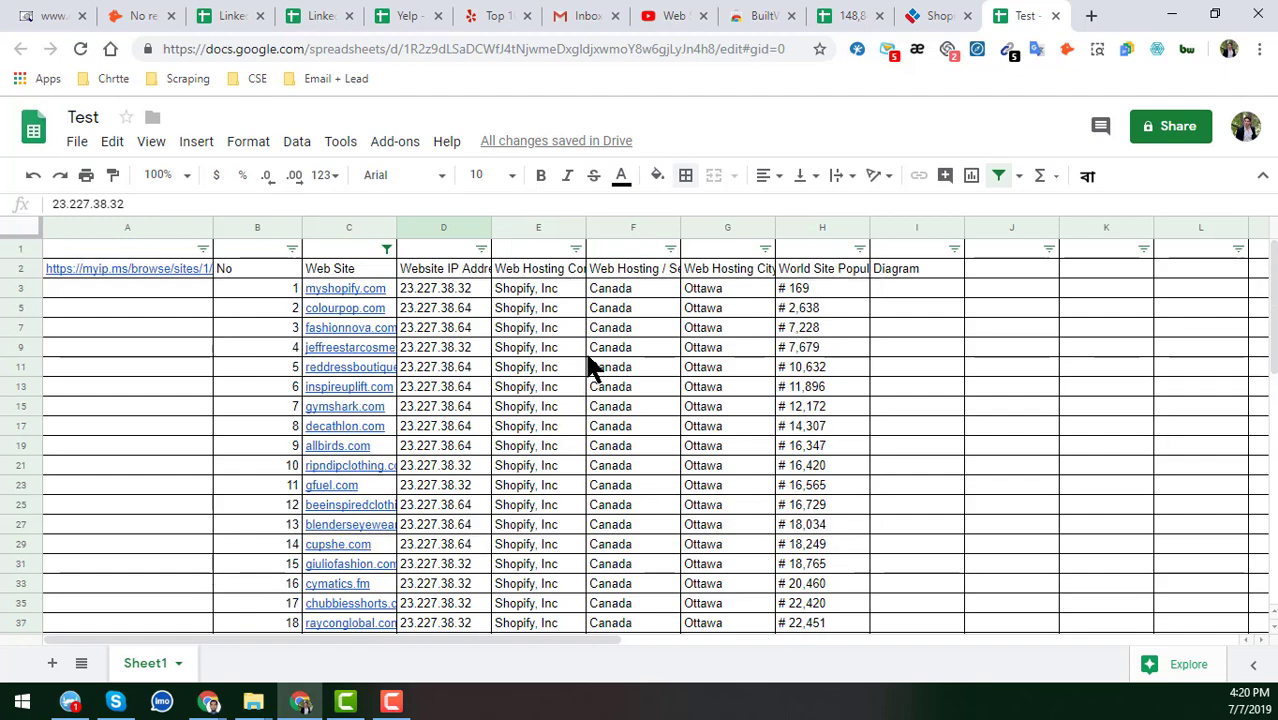
{"action": "left_click", "coordinate": [645, 290]}
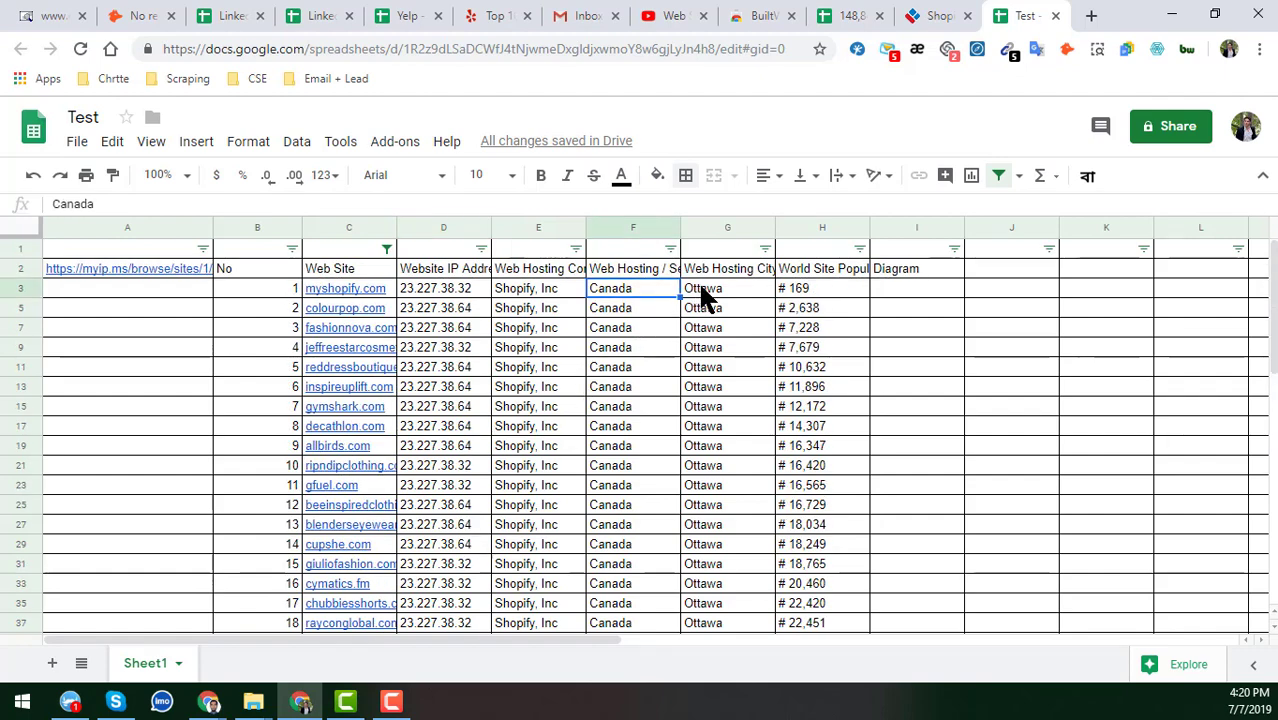
{"action": "left_click", "coordinate": [701, 289]}
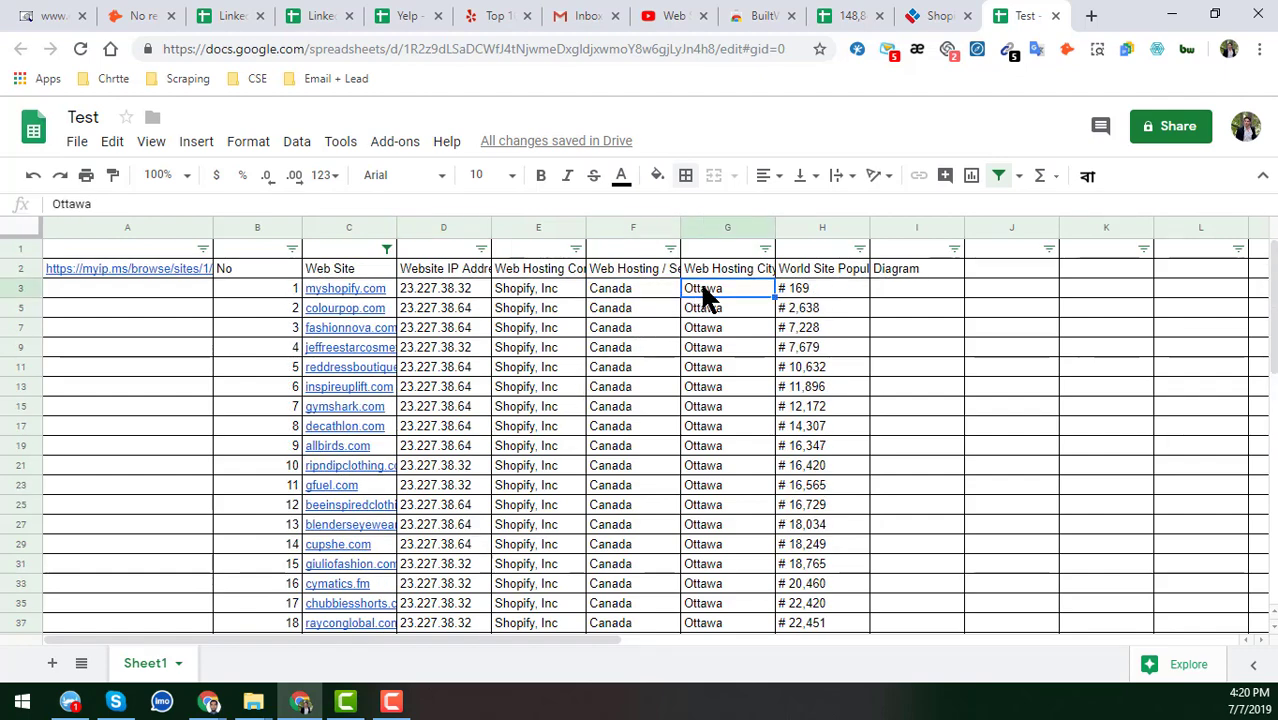
Scroll through the myip.ms Shopify results, glance at the YouTube tab, and return to myip.ms
{"action": "left_click", "coordinate": [941, 13]}
{"action": "scroll", "coordinate": [330, 365], "scroll_direction": "up", "scroll_amount": 3}
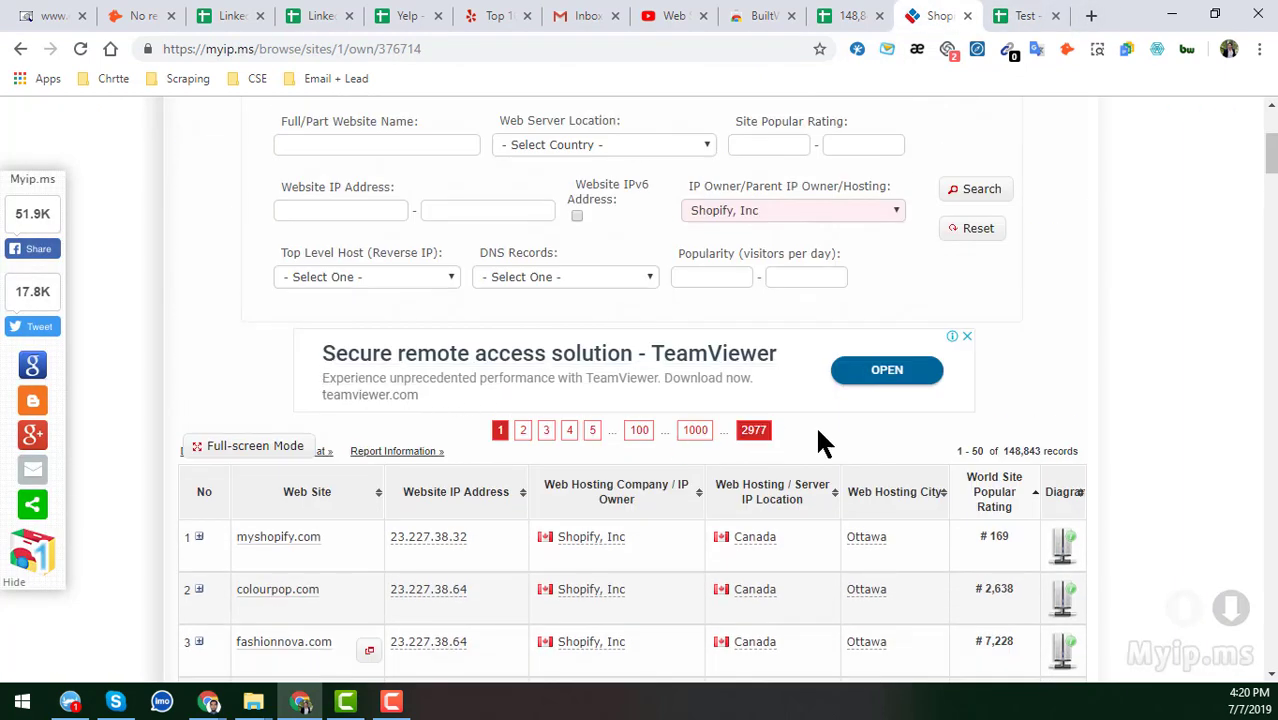
{"action": "scroll", "coordinate": [824, 443], "scroll_direction": "down", "scroll_amount": 6}
{"action": "scroll", "coordinate": [970, 445], "scroll_direction": "down", "scroll_amount": 12}
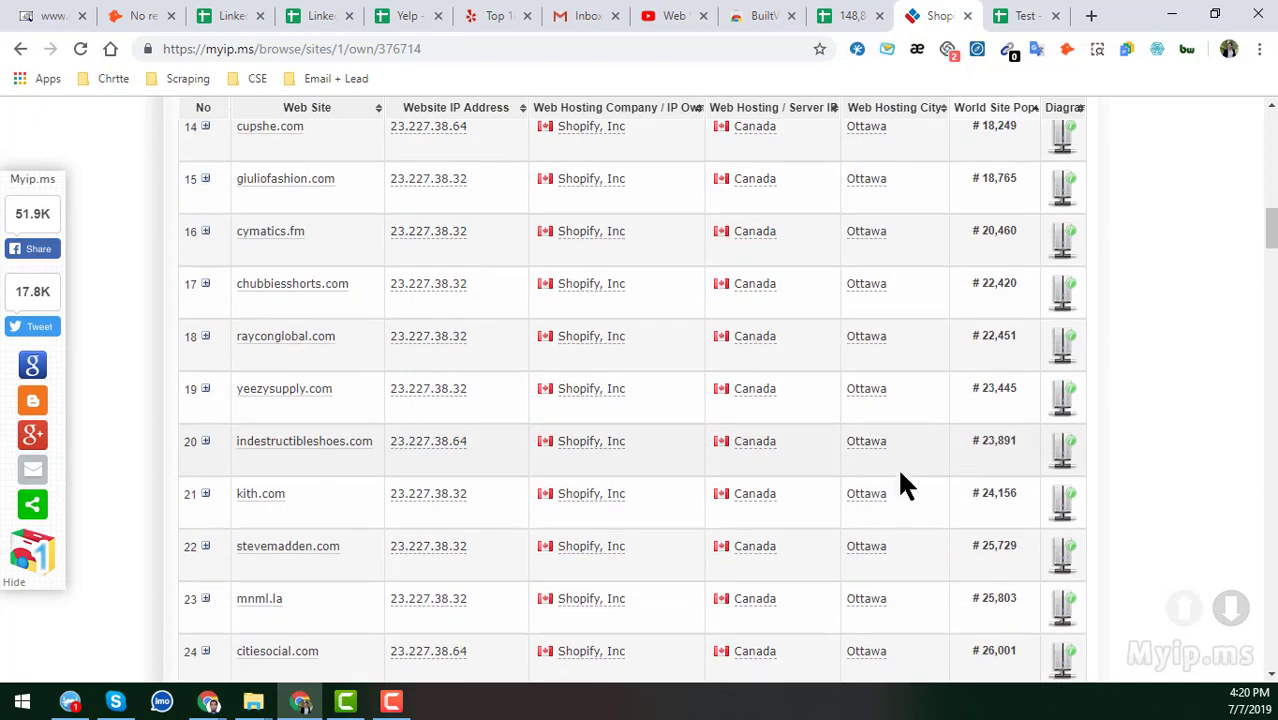
{"action": "scroll", "coordinate": [866, 496], "scroll_direction": "up", "scroll_amount": 14}
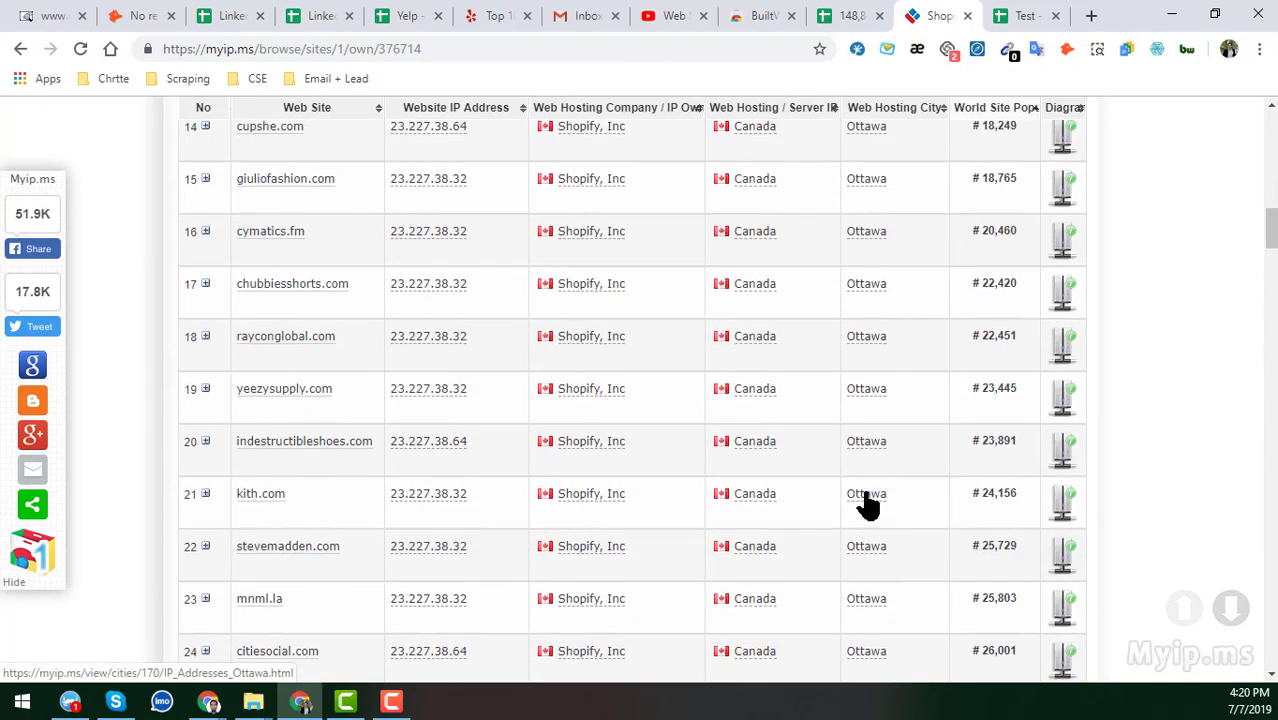
{"action": "scroll", "coordinate": [650, 480], "scroll_direction": "up", "scroll_amount": 7}
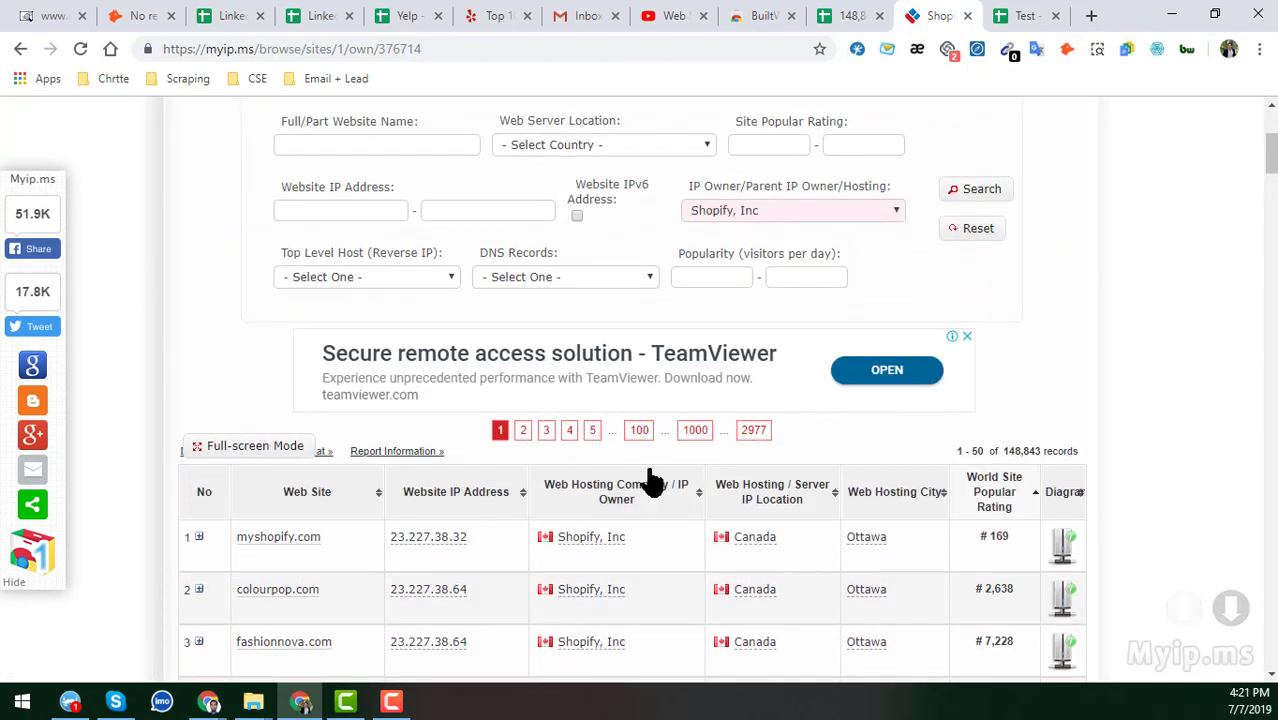
{"action": "left_click", "coordinate": [656, 15]}
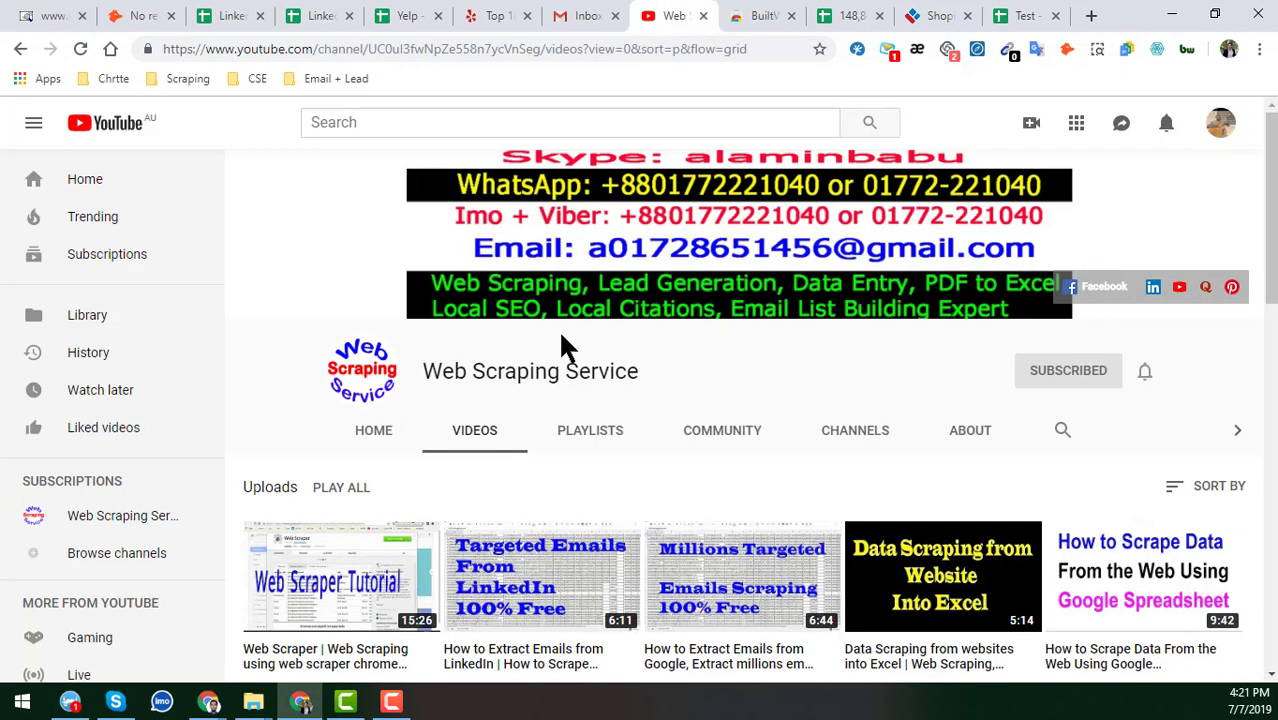
{"action": "left_click", "coordinate": [945, 15]}
{"action": "scroll", "coordinate": [460, 571], "scroll_direction": "down", "scroll_amount": 3}
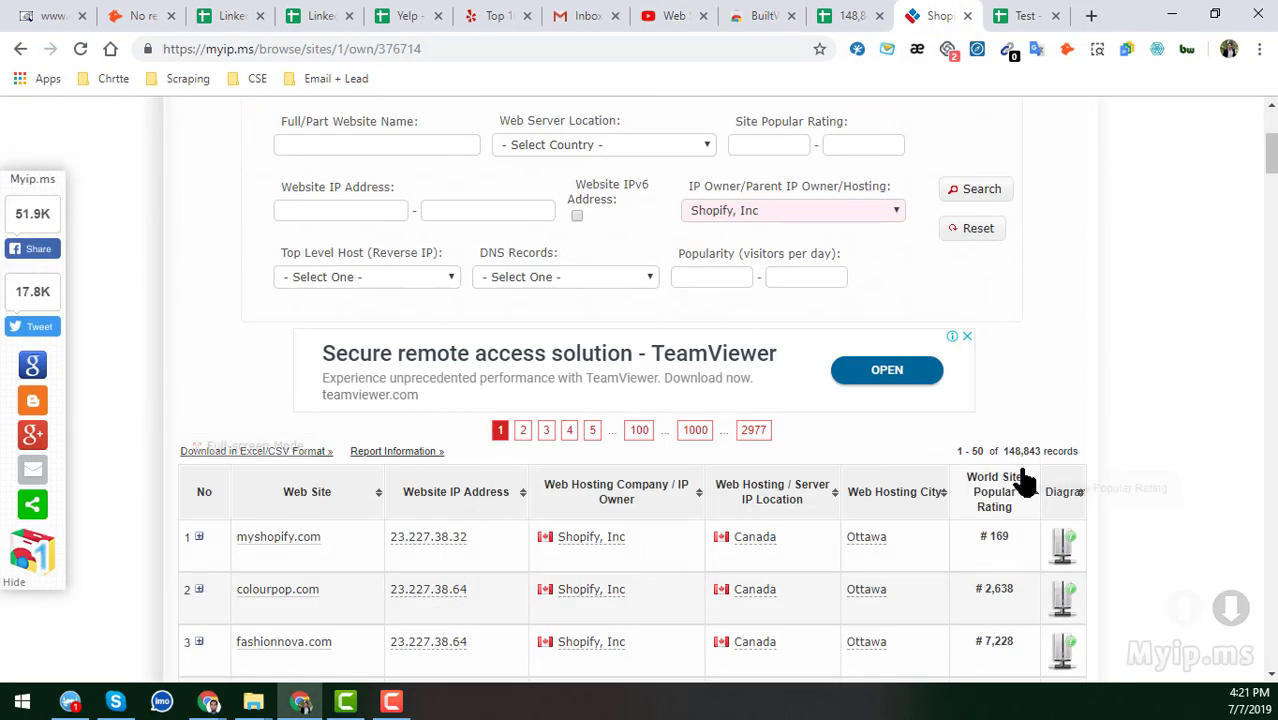
{"action": "scroll", "coordinate": [1019, 465], "scroll_direction": "down", "scroll_amount": 2}
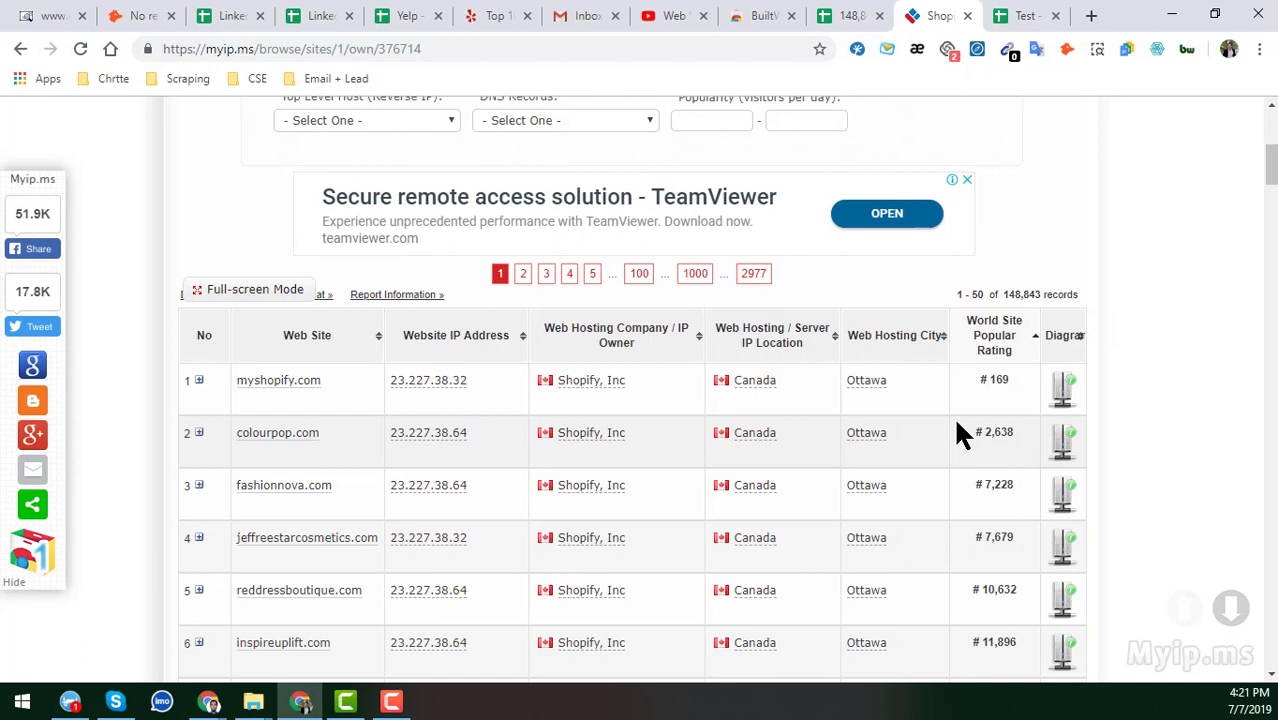